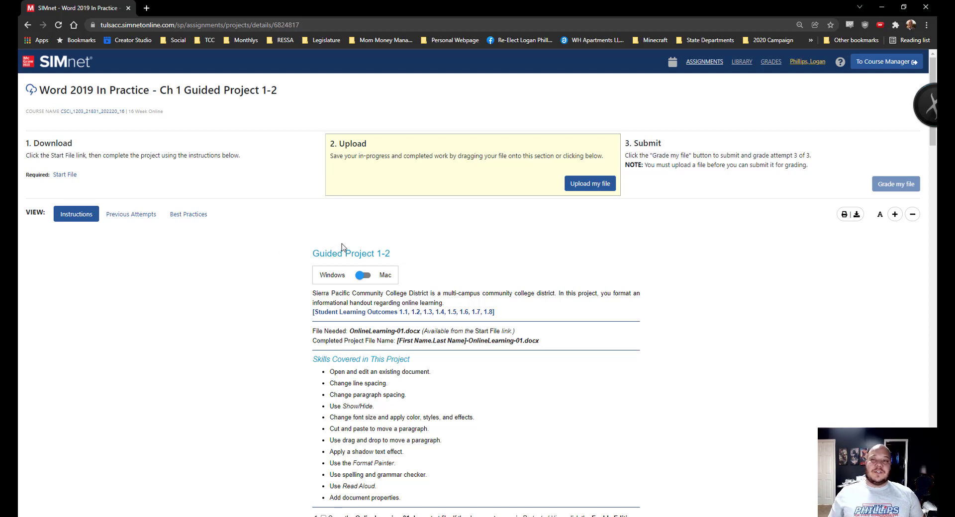
- Download the OnlineLearning-01.docx start file from the SIMnet project page and open it
click(63, 175)
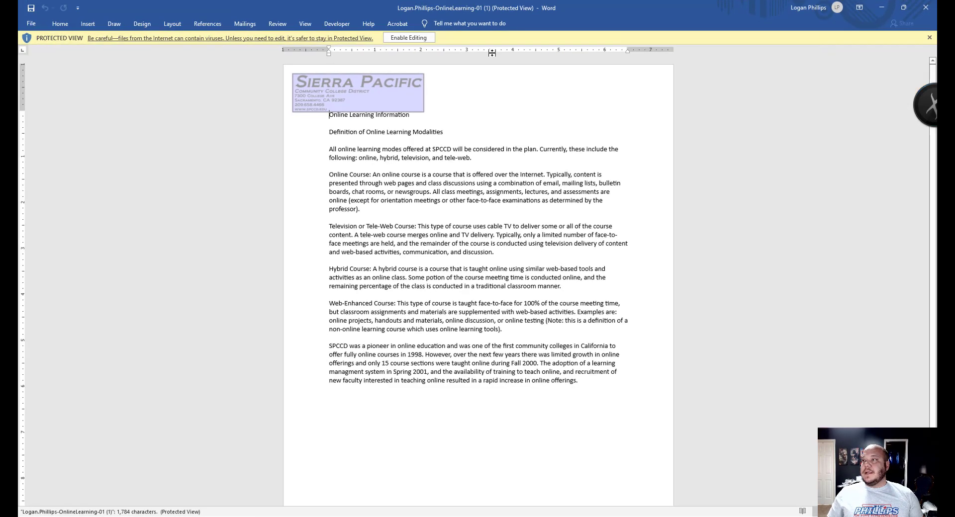
- Enable editing of the handout, save it to the Desktop, and minimize the Word window
click(413, 37)
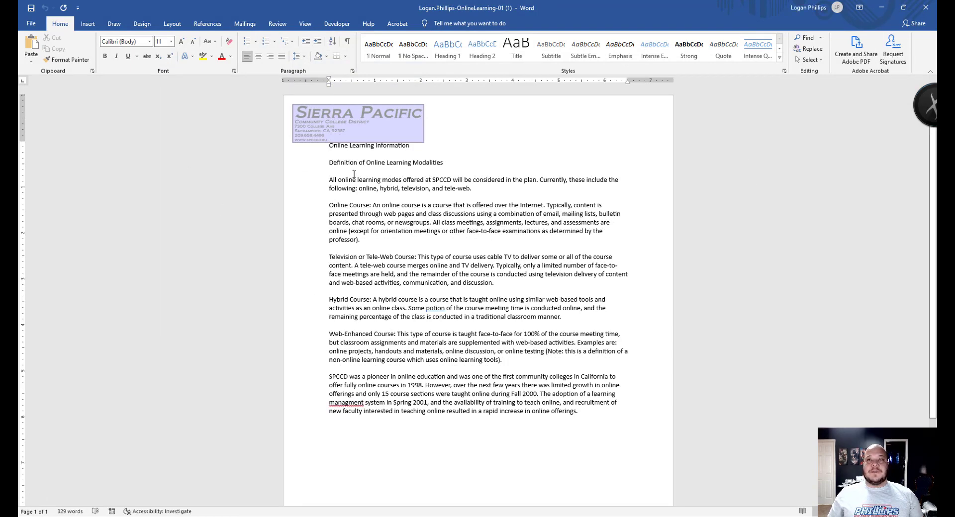
click(35, 27)
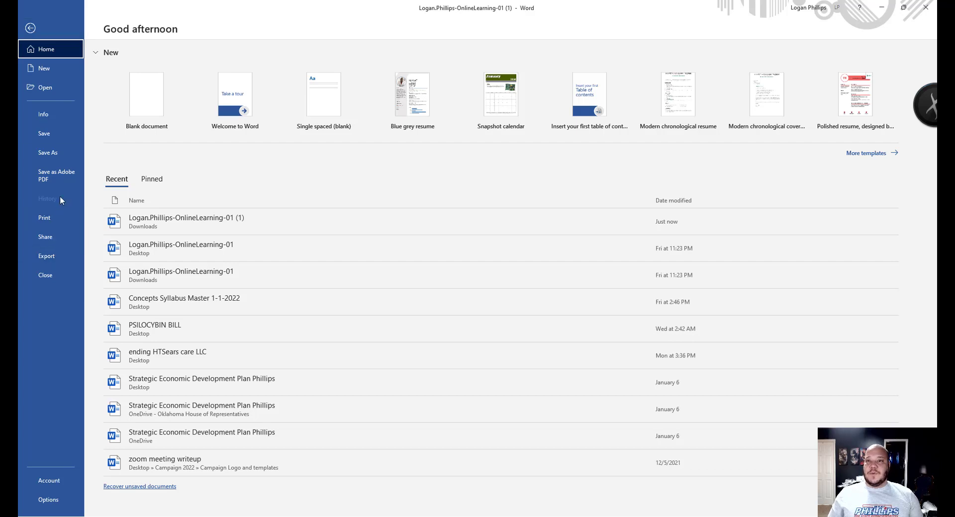
click(49, 152)
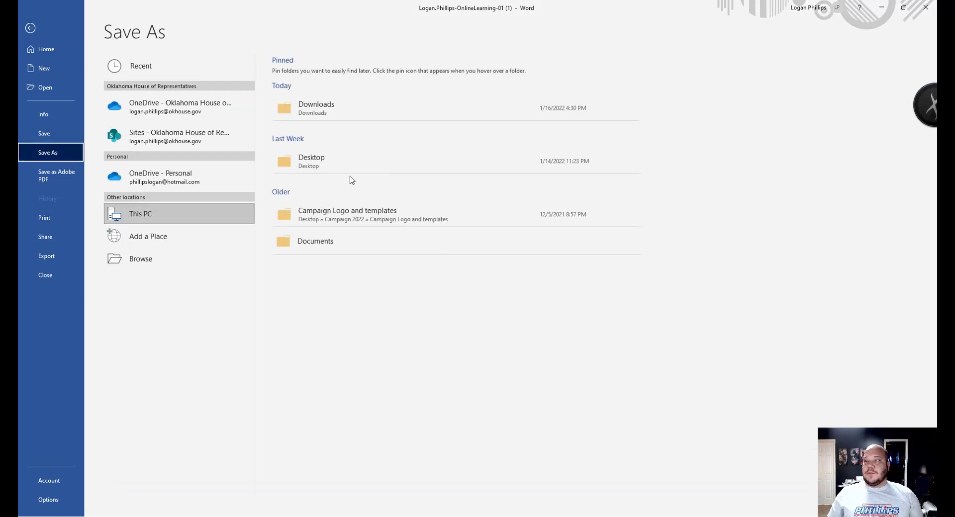
click(346, 169)
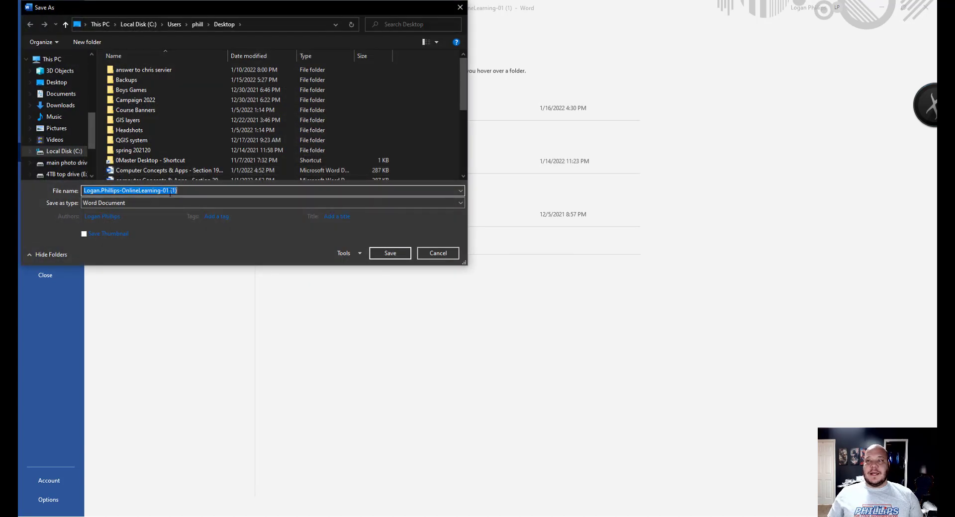
click(393, 256)
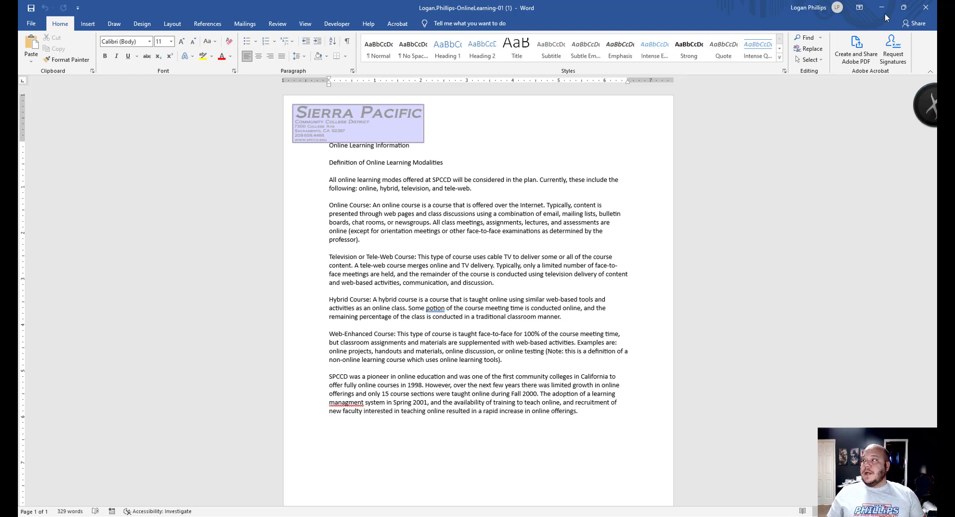
click(926, 8)
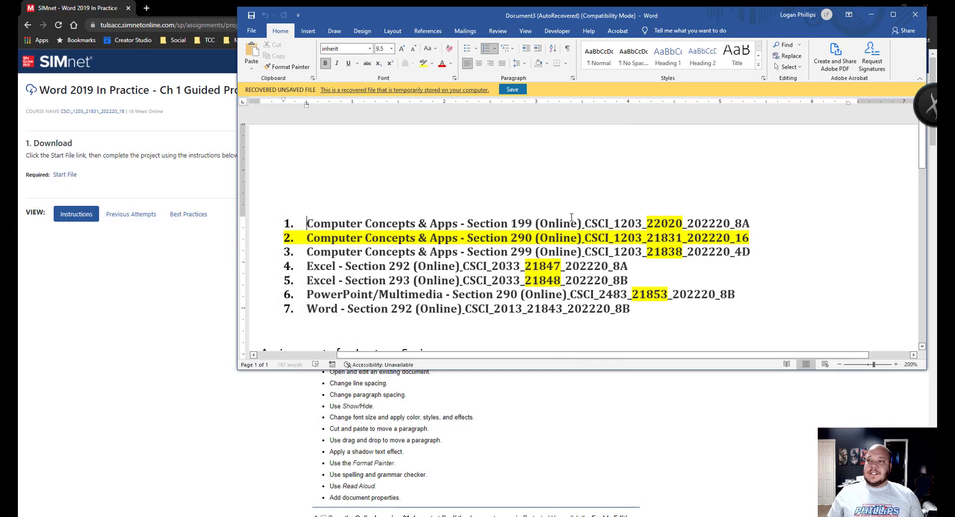
- Close the recovered Document3 without saving and scroll through the Guided Project 1-2 instructions
click(915, 15)
click(662, 246)
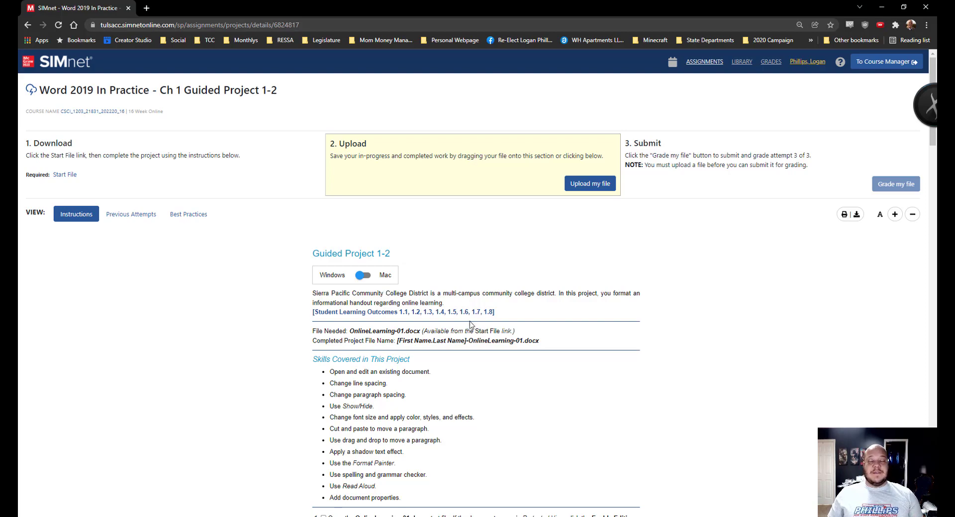
scroll(470, 324, down, 20)
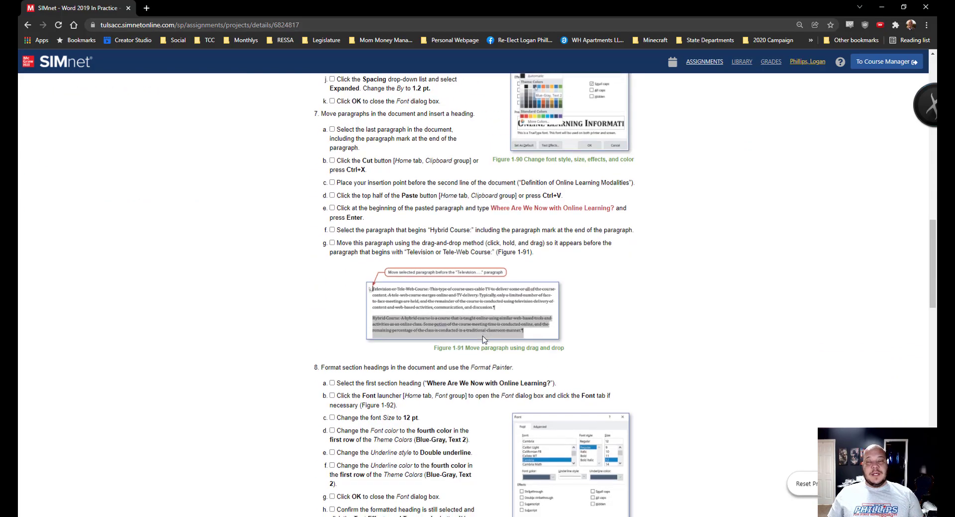
scroll(482, 339, up, 20)
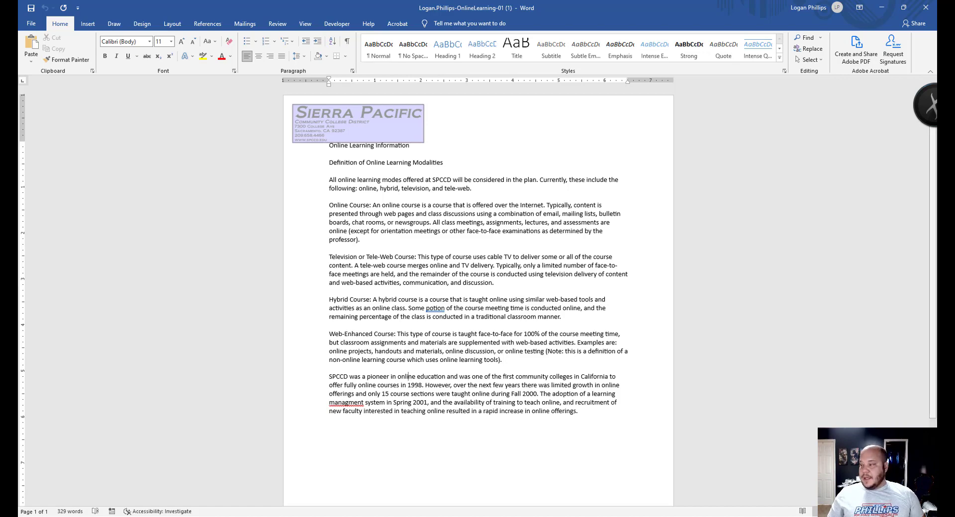
scroll(788, 412, up, 3)
scroll(784, 451, up, 2)
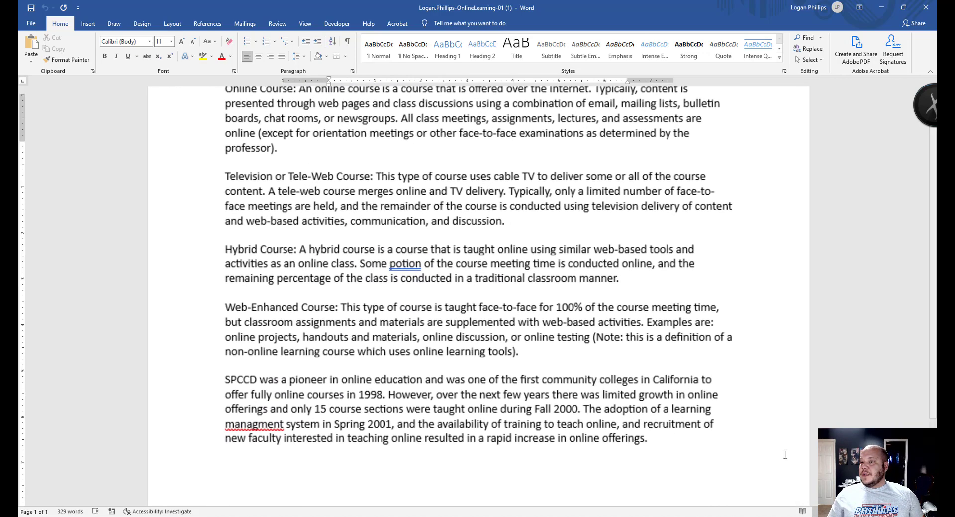
scroll(754, 192, up, 5)
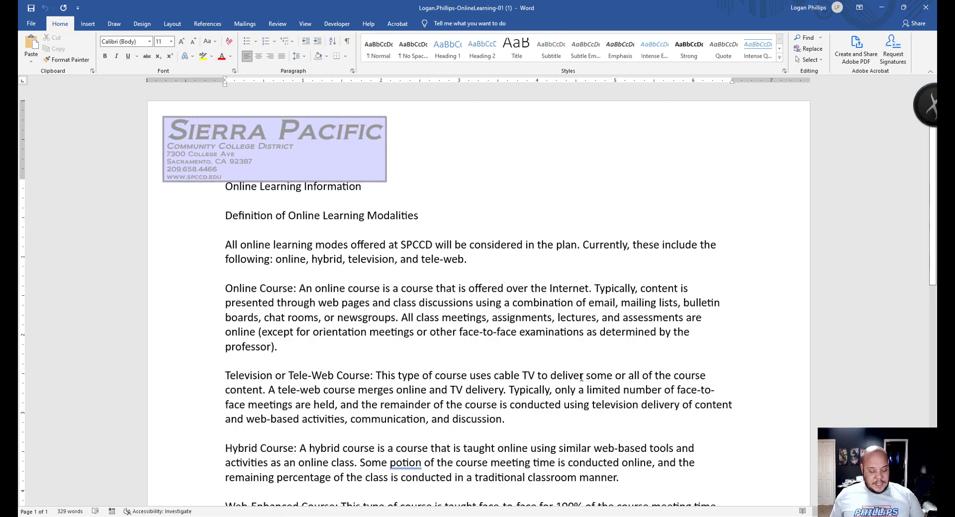
key(ctrl+a)
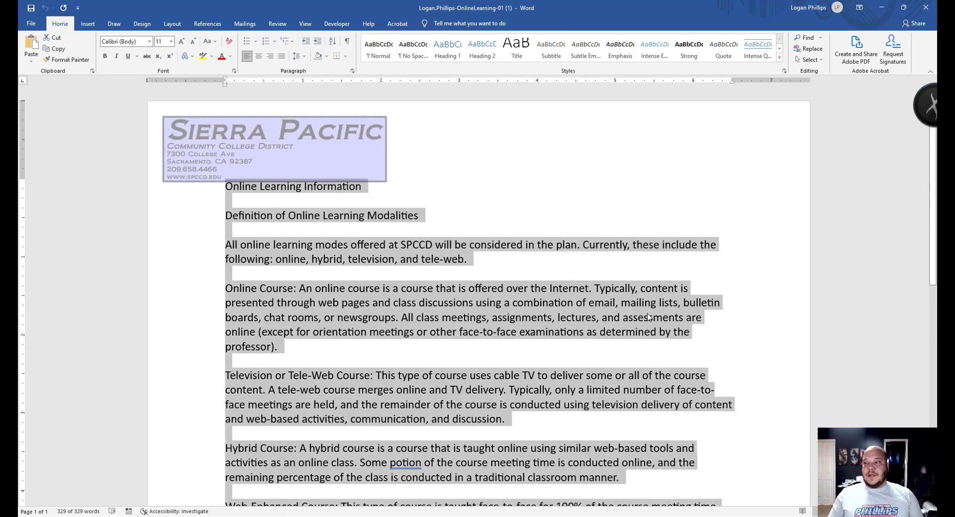
scroll(552, 344, down, 10)
scroll(567, 368, up, 8)
scroll(574, 372, up, 2)
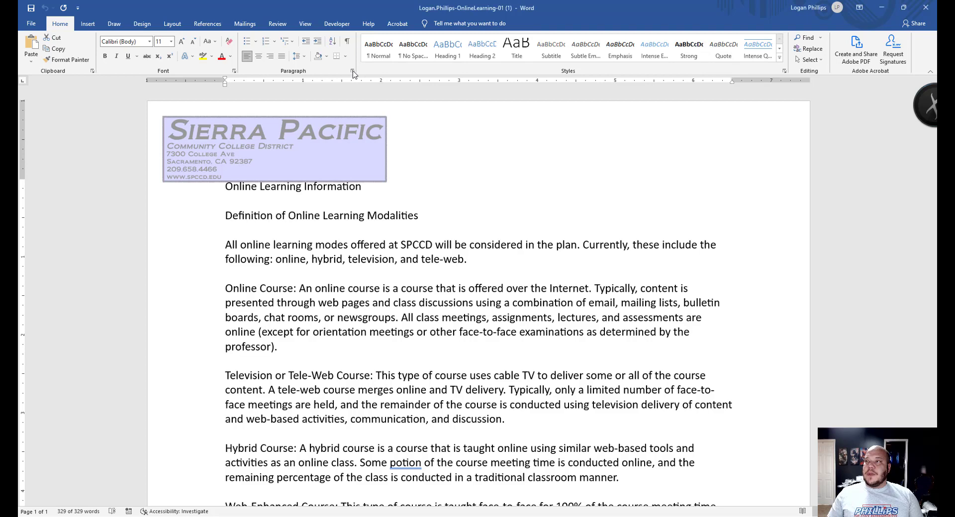
- Select all text and apply Multiple 1.2 line spacing with 12 pt after in the Paragraph dialog
key(ctrl+a)
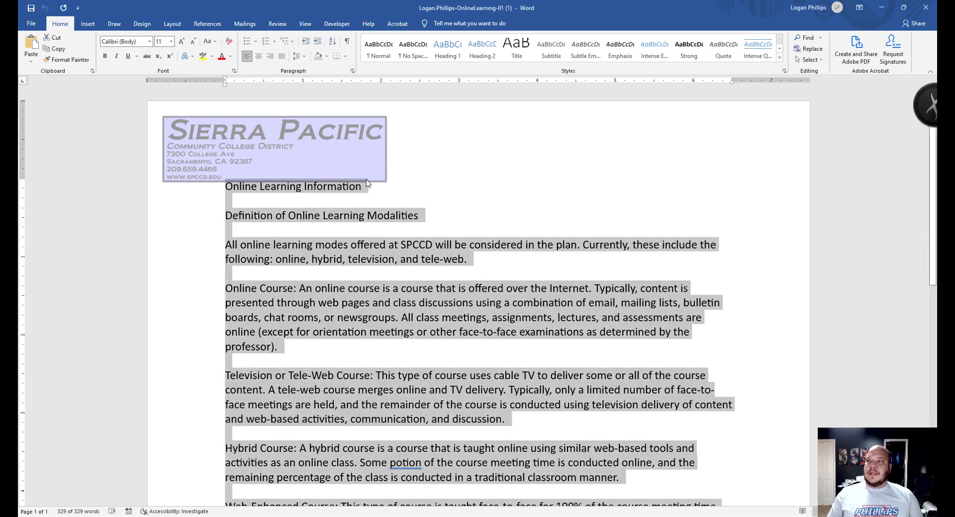
click(352, 71)
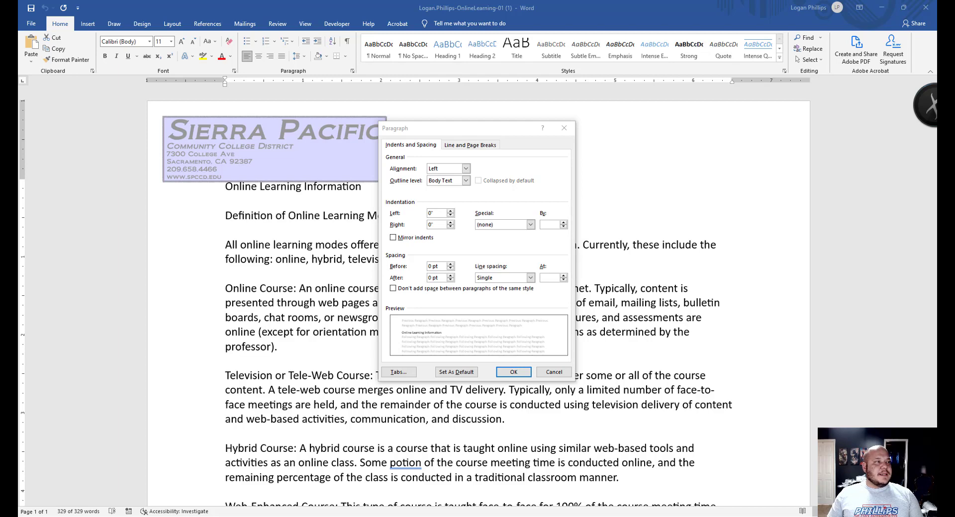
click(519, 146)
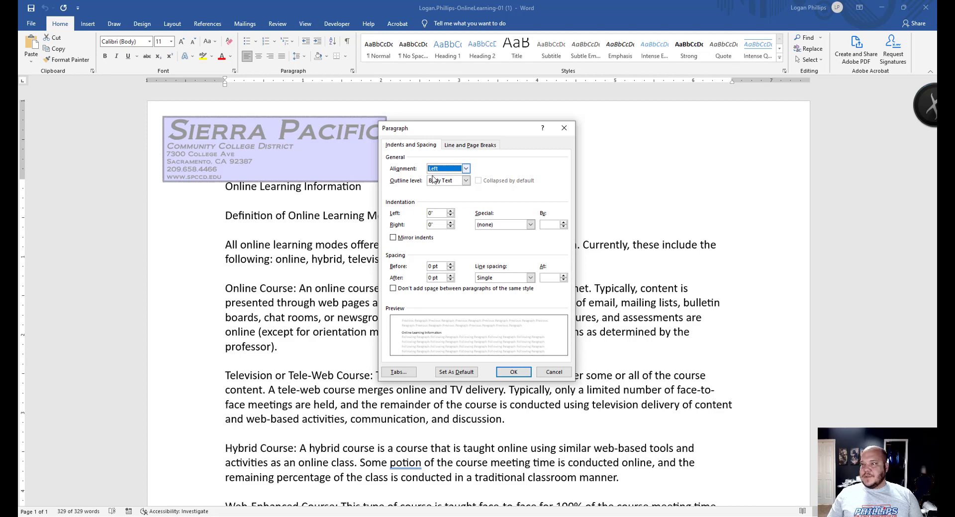
click(512, 278)
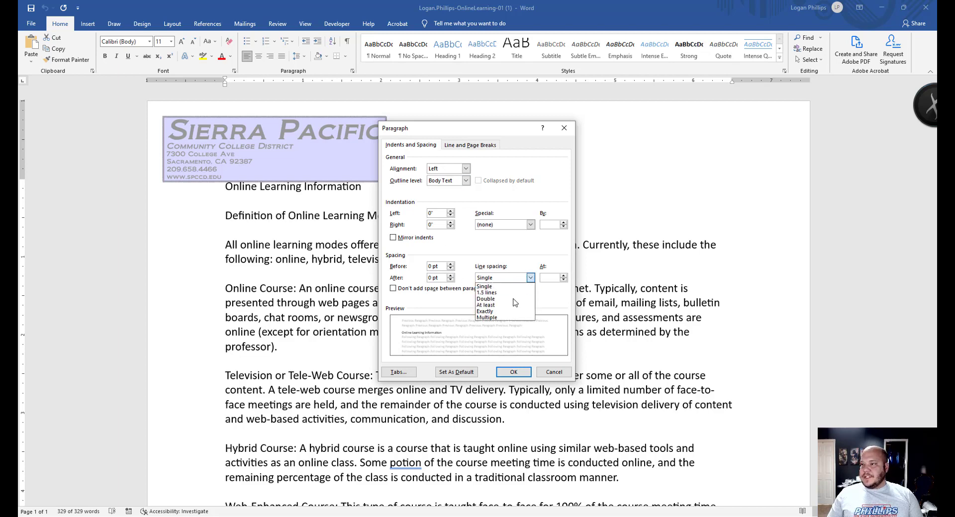
click(504, 318)
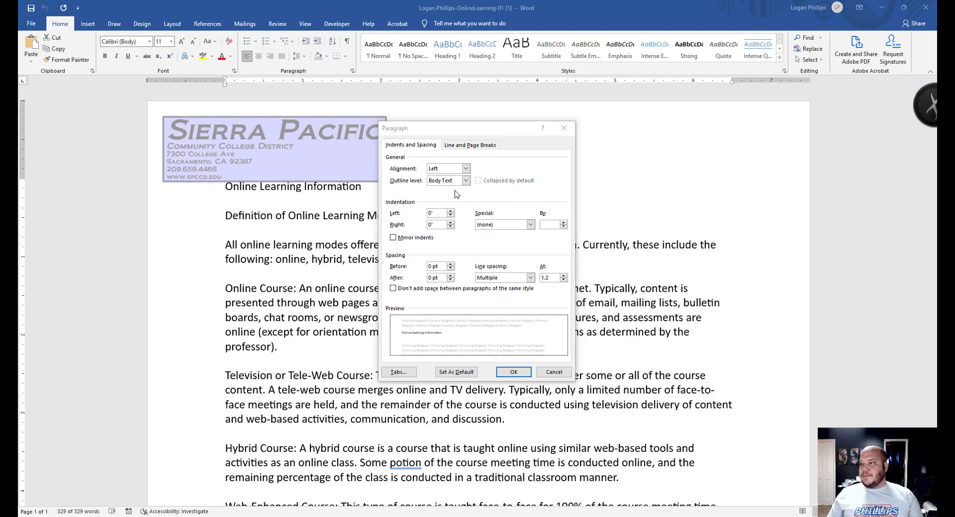
click(450, 276)
click(450, 275)
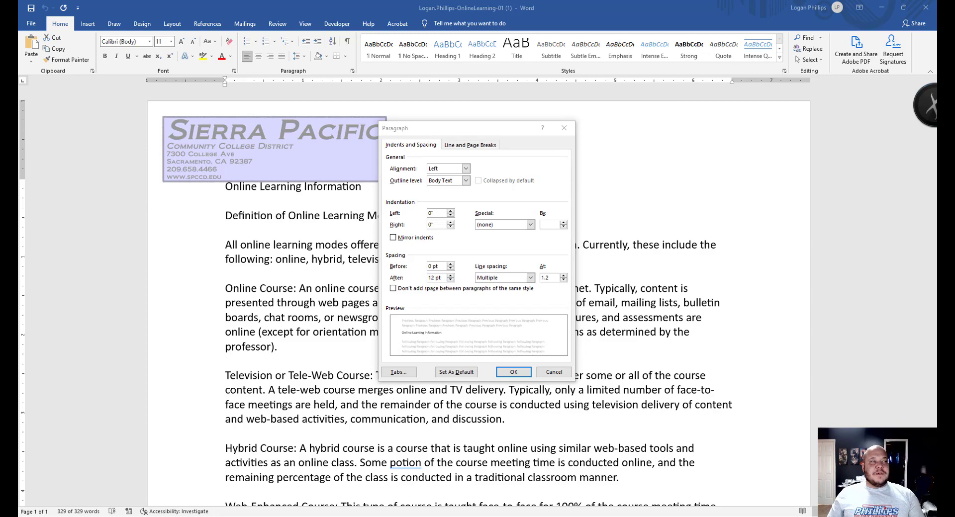
click(508, 372)
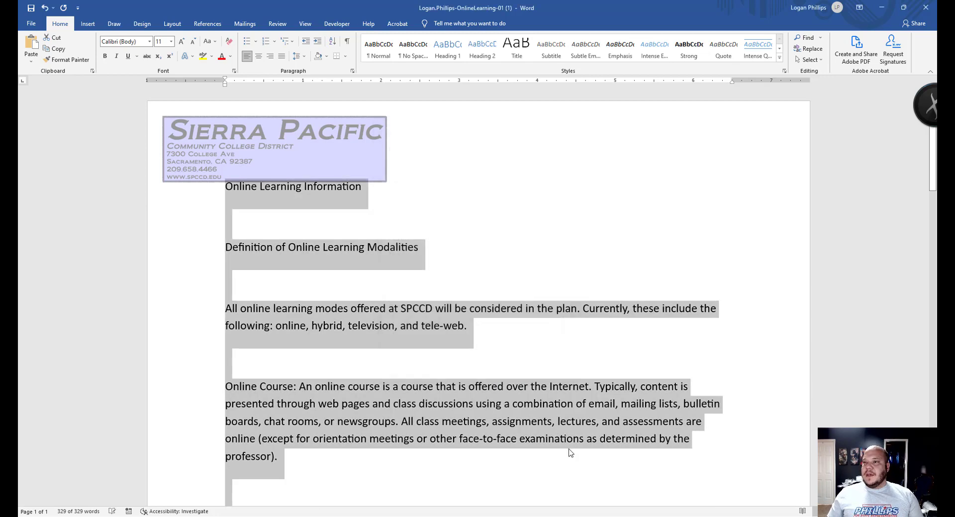
- Review the new spacing and turn on Show/Hide ¶ formatting marks
click(388, 291)
scroll(414, 265, down, 9)
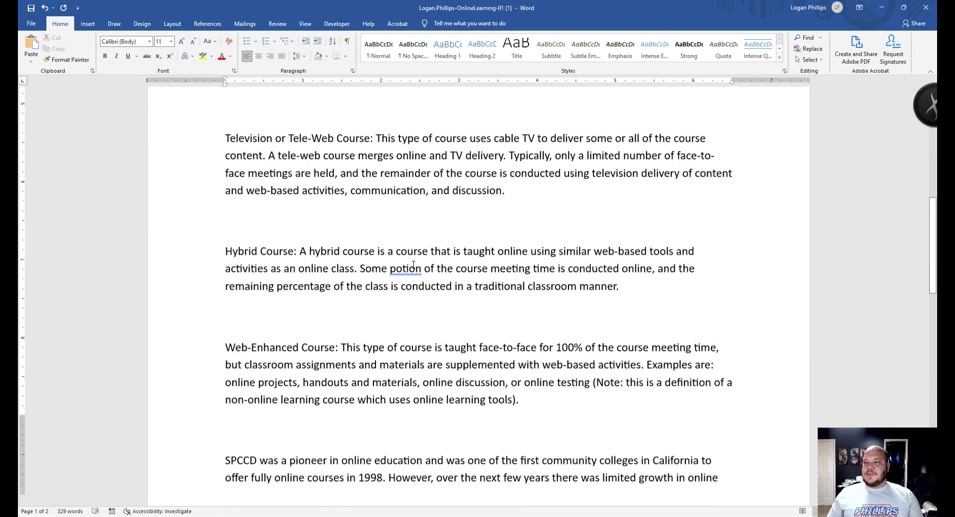
scroll(413, 269, down, 8)
scroll(422, 278, up, 10)
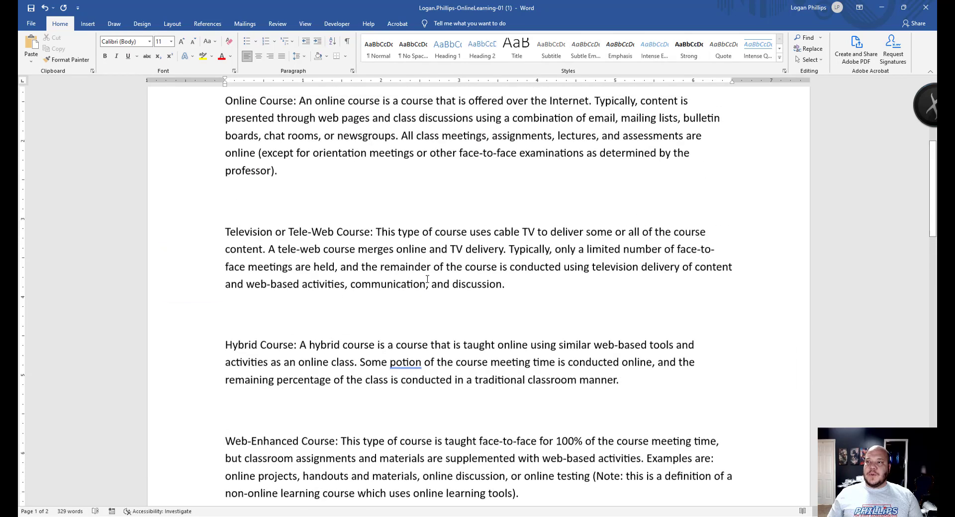
scroll(427, 275, up, 6)
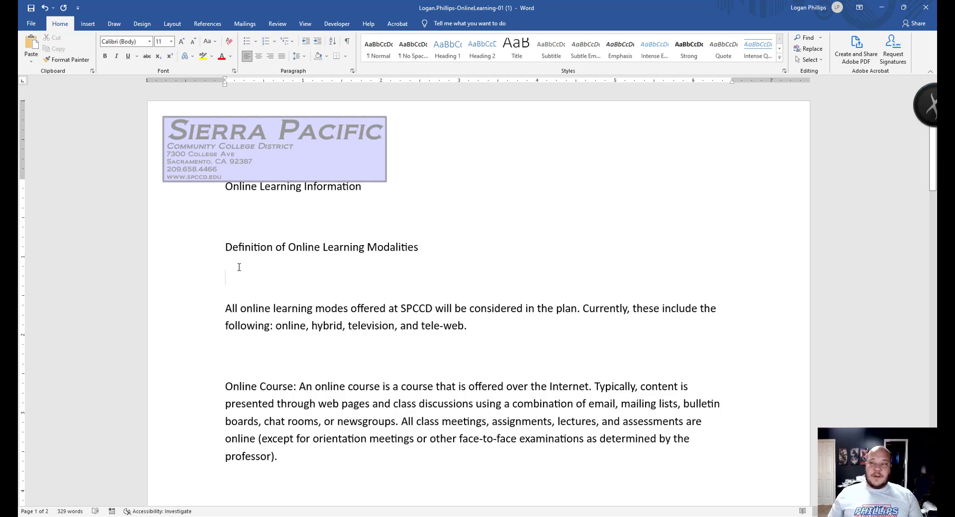
click(248, 326)
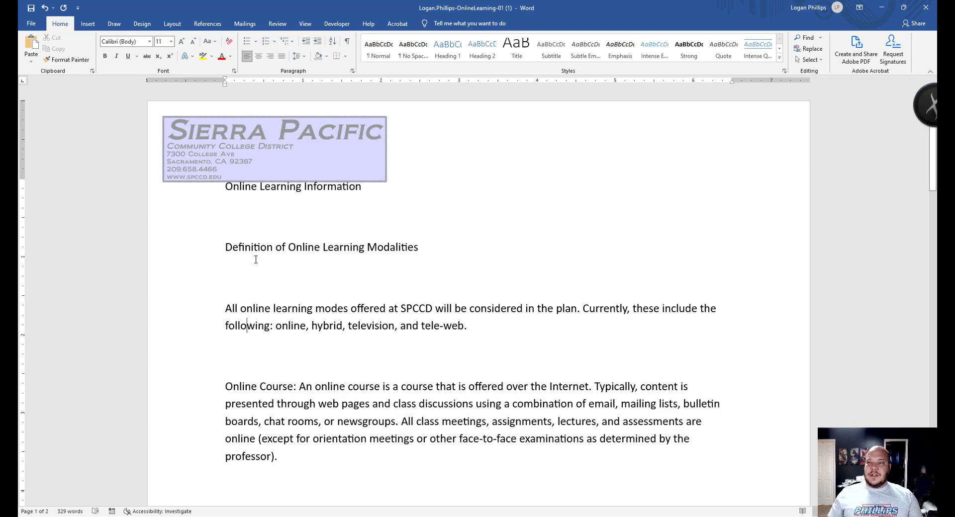
scroll(284, 383, down, 2)
scroll(274, 348, up, 2)
click(273, 350)
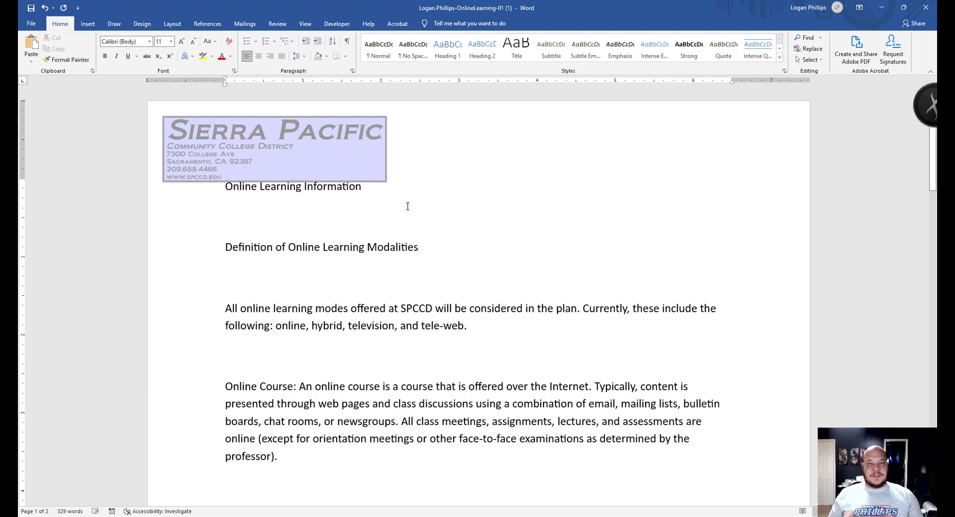
click(346, 42)
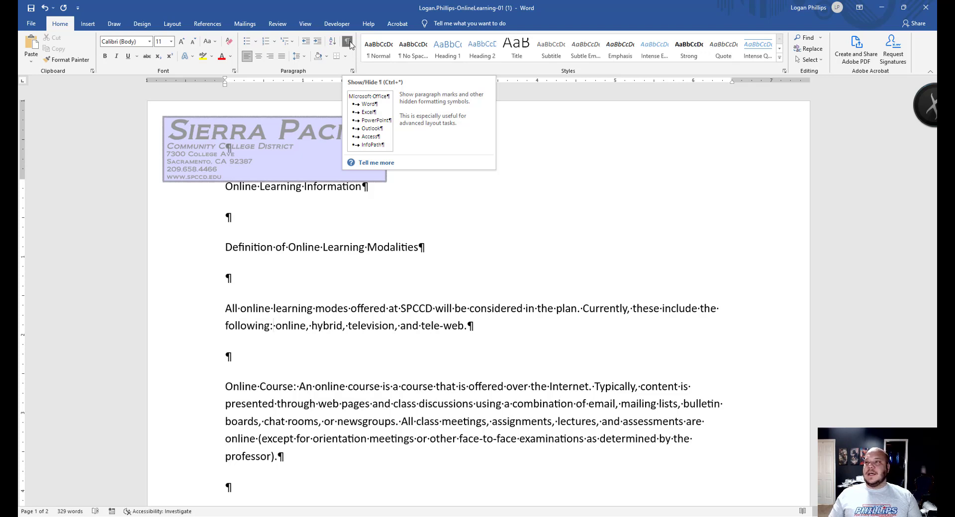
- Delete the blank paragraphs below the title and Definition heading and after 'tele-web.' and 'professor).'
click(234, 217)
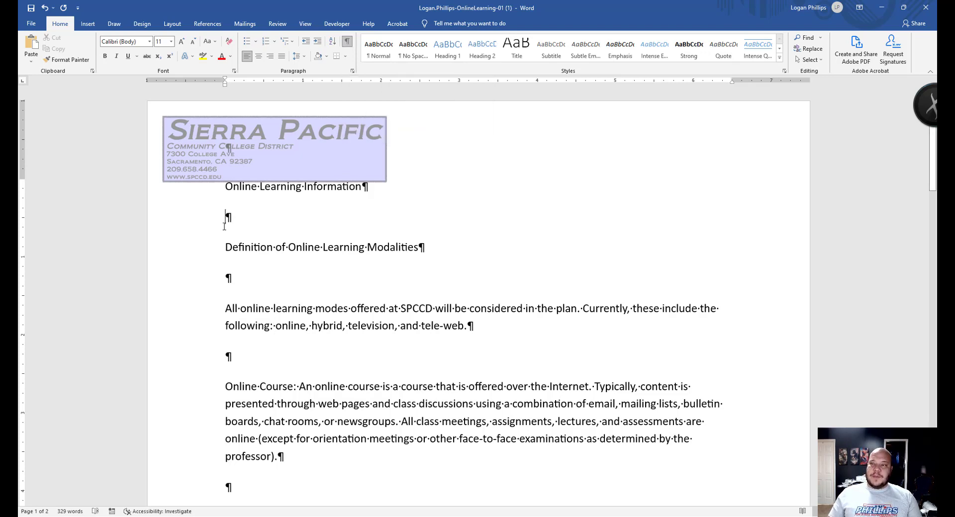
key(BackSpace)
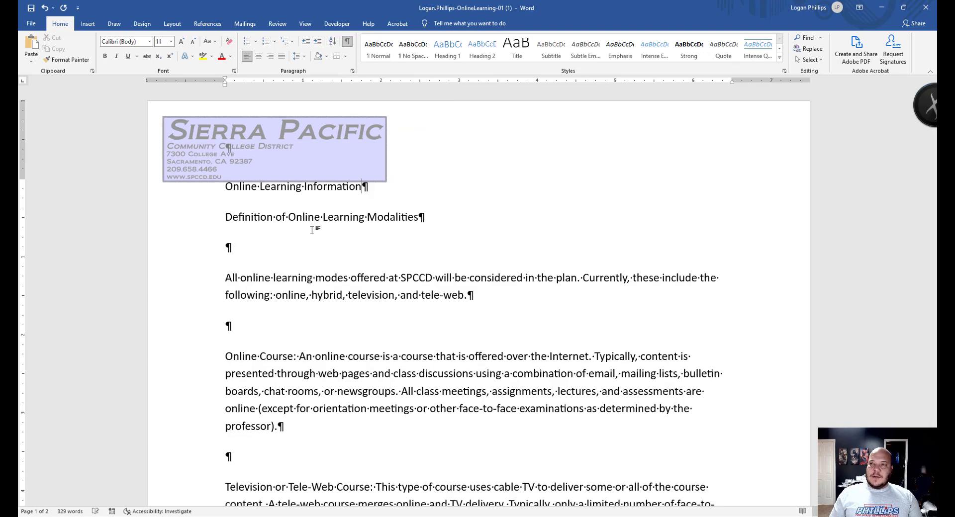
click(275, 243)
key(BackSpace)
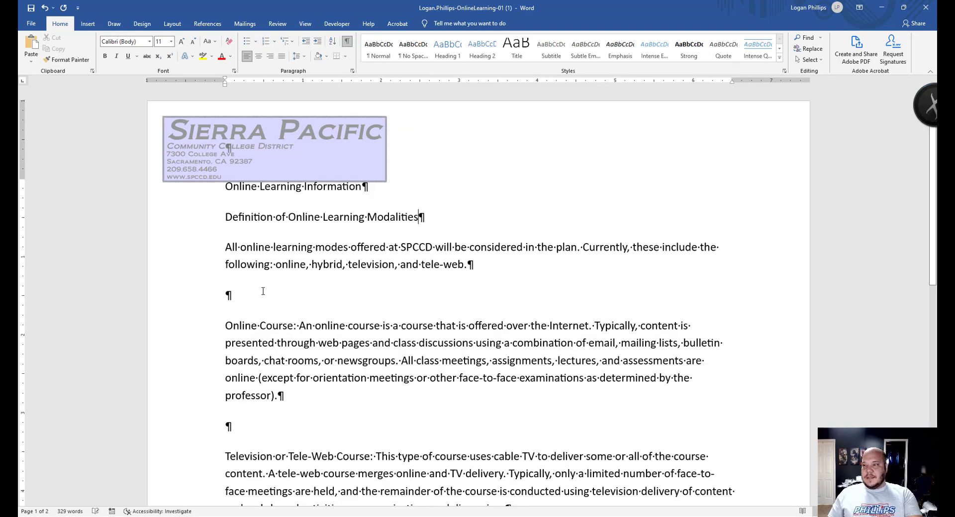
click(262, 292)
key(BackSpace)
click(254, 398)
key(BackSpace)
- Delete the remaining blank paragraphs after 'discussion.', 'manner.' and 'tools).'
scroll(278, 318, down, 3)
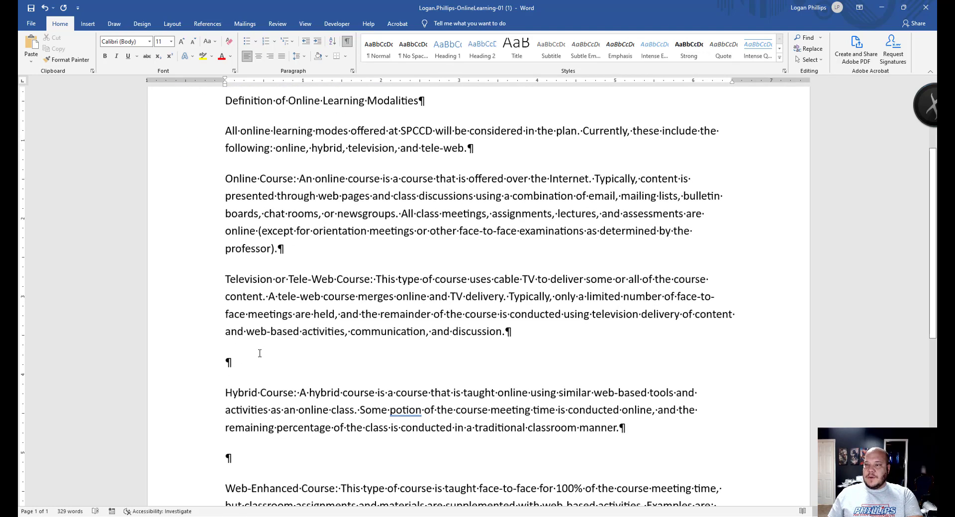
click(256, 354)
key(BackSpace)
scroll(255, 351, down, 2)
click(257, 349)
key(BackSpace)
scroll(245, 311, down, 3)
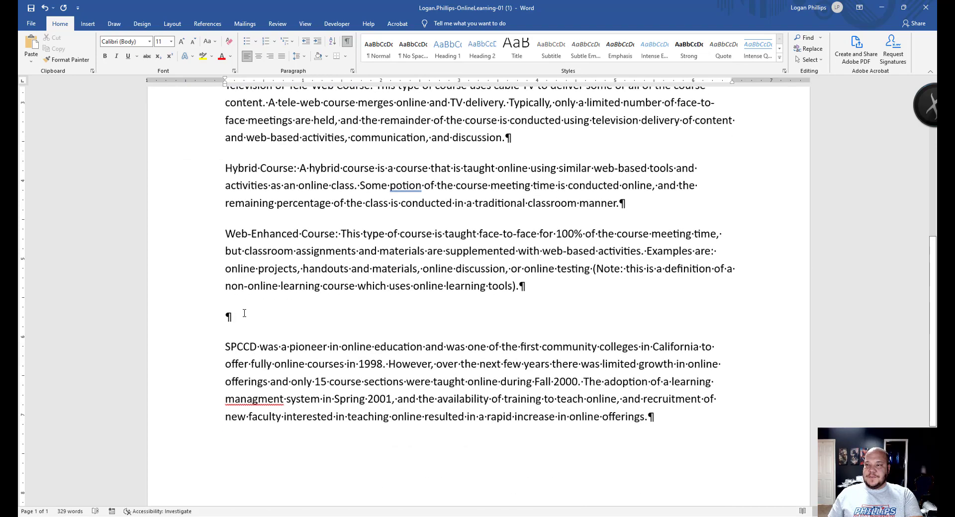
click(245, 313)
key(BackSpace)
scroll(253, 322, down, 4)
scroll(267, 321, up, 6)
scroll(269, 322, up, 4)
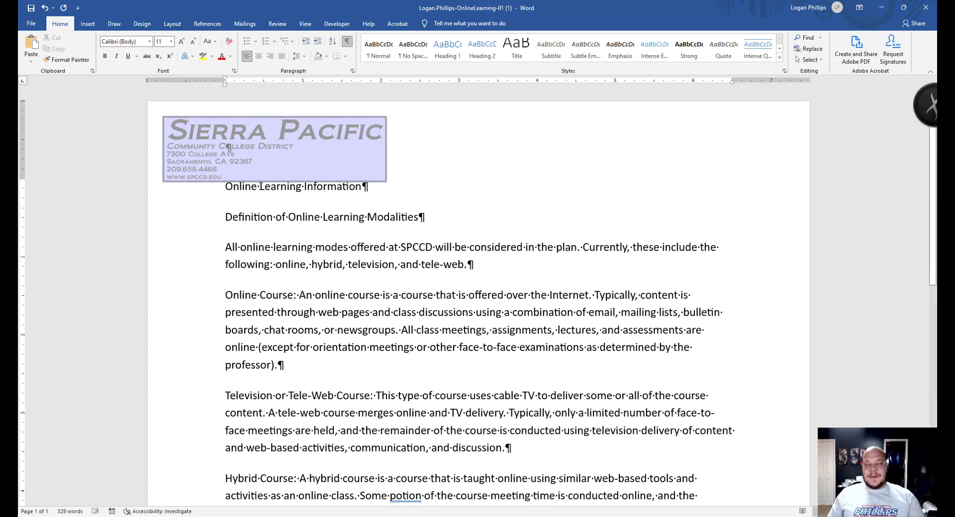
- Check the Paragraph dialog settings without changing them, then select all the handout text
click(352, 71)
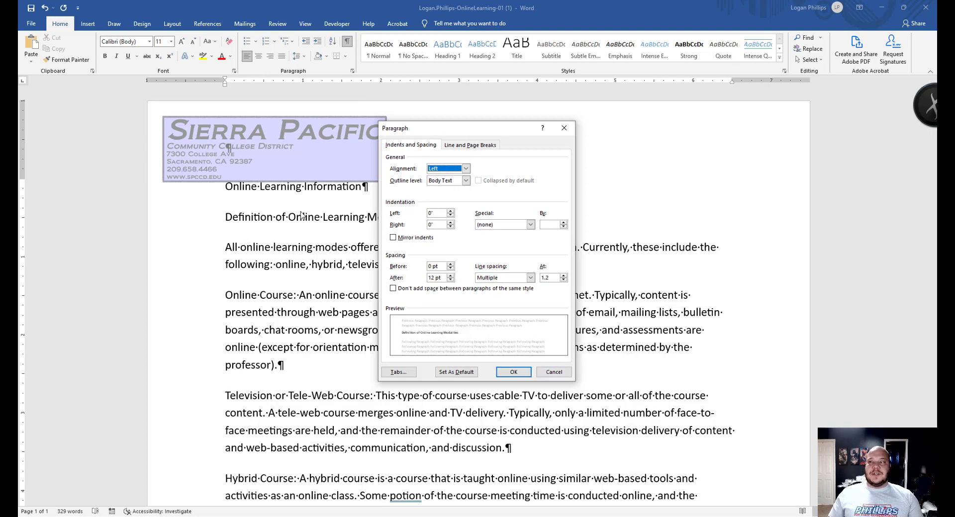
click(565, 374)
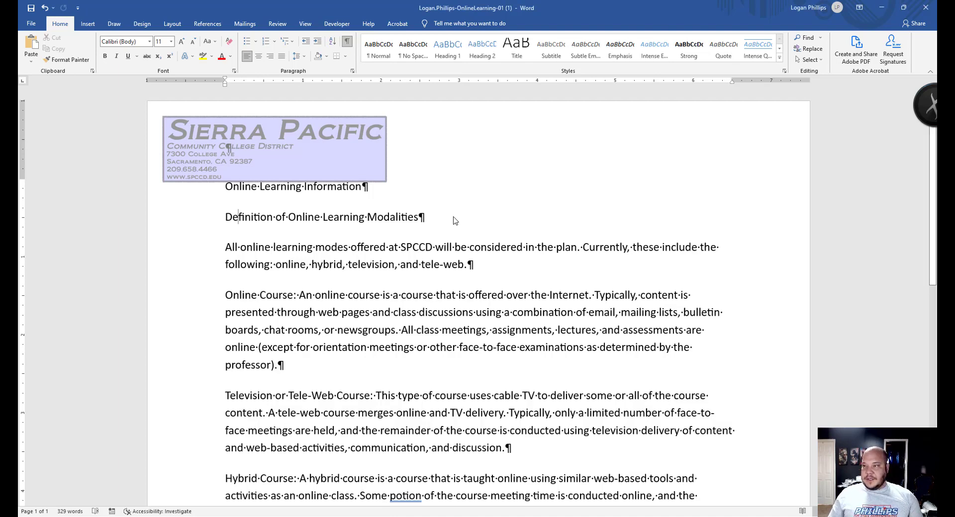
key(ctrl+a)
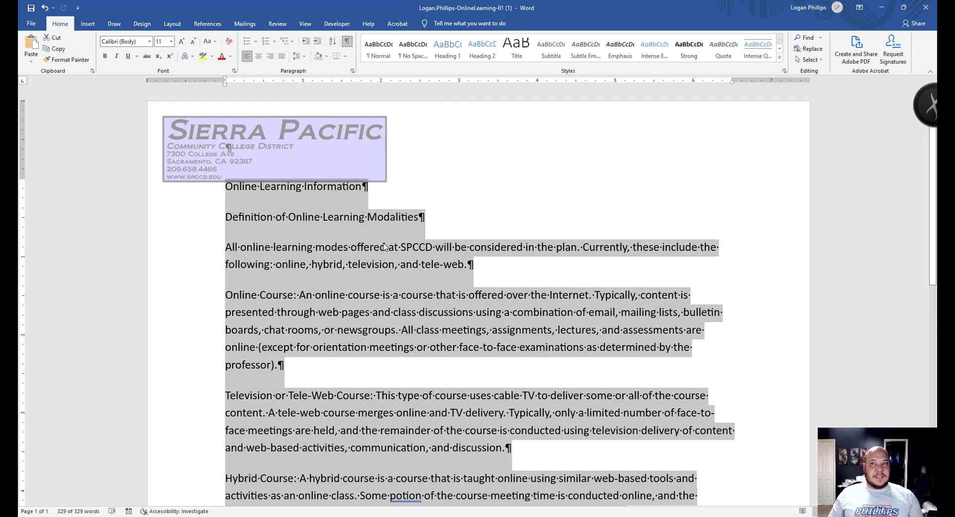
- Turn off formatting marks and browse the font list without choosing a font
click(347, 42)
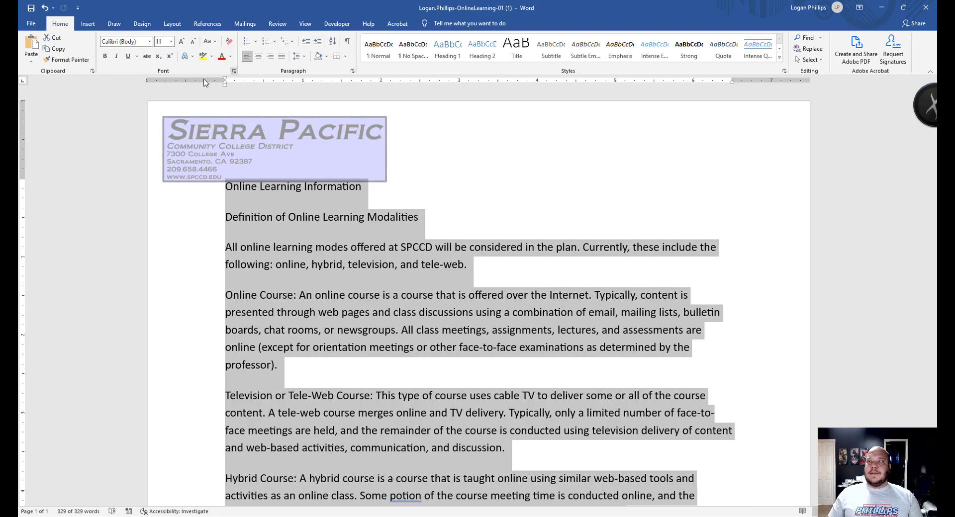
click(150, 43)
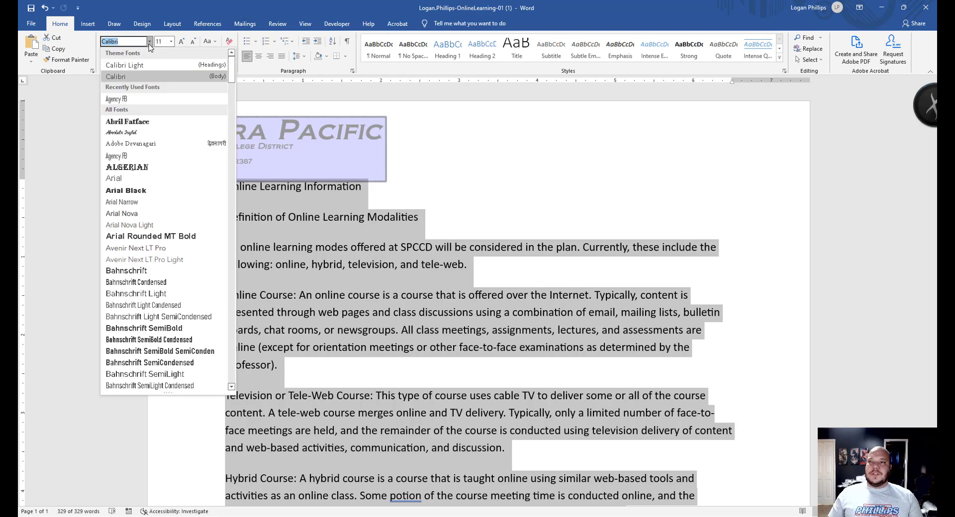
scroll(162, 186, down, 8)
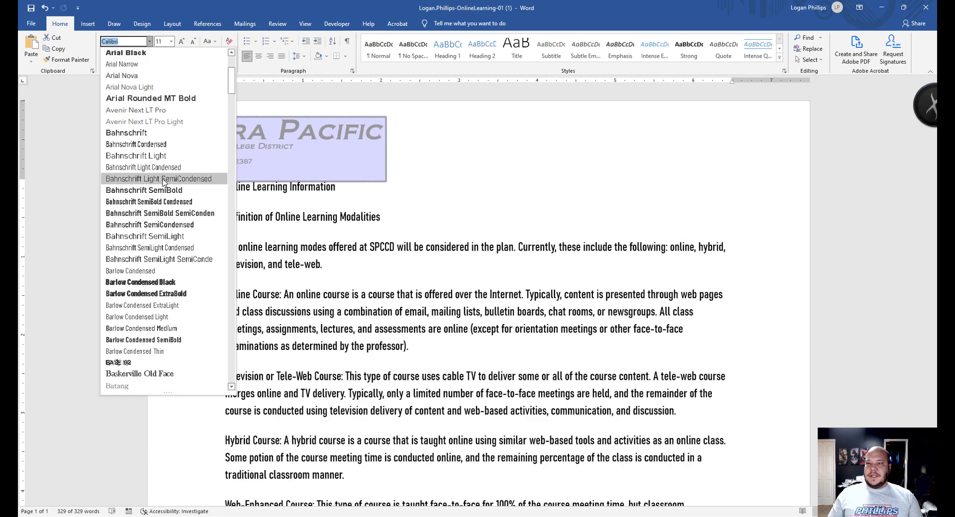
scroll(162, 186, down, 4)
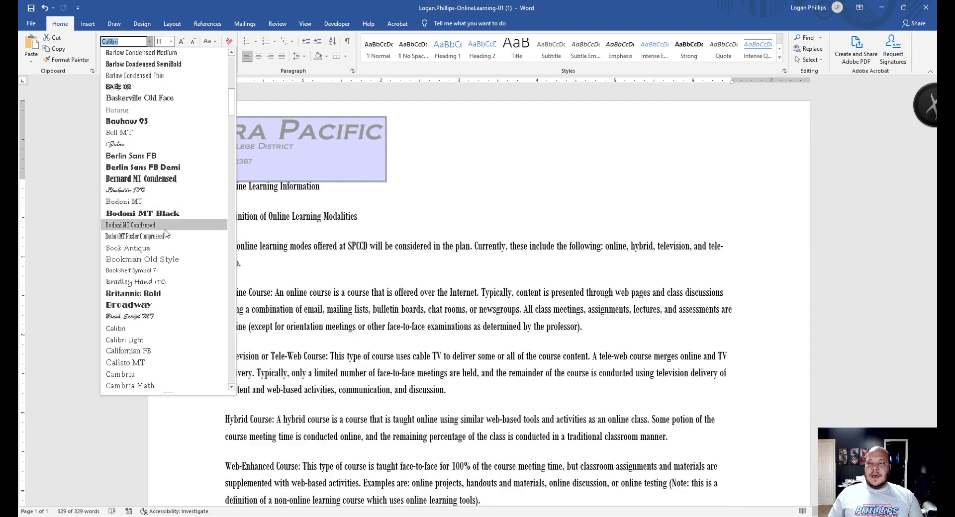
scroll(167, 236, down, 1)
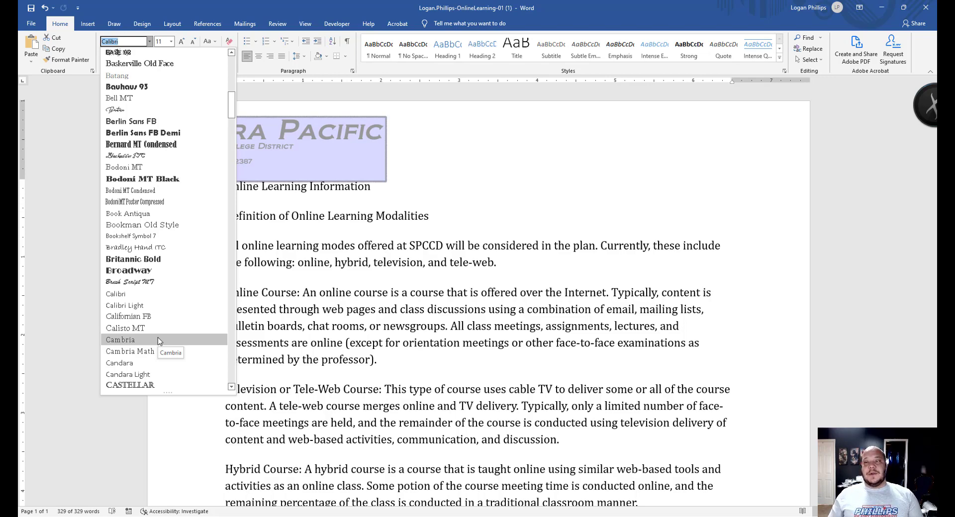
scroll(155, 257, down, 10)
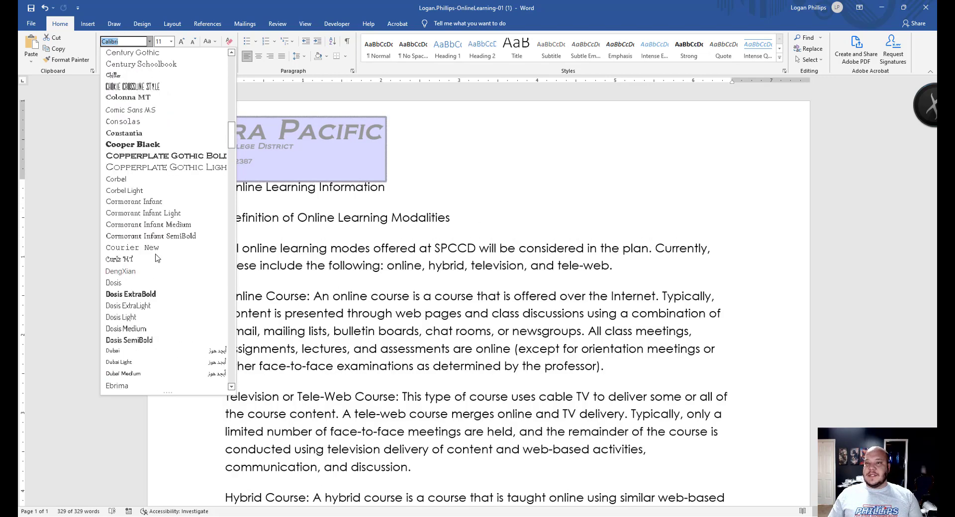
scroll(156, 257, down, 20)
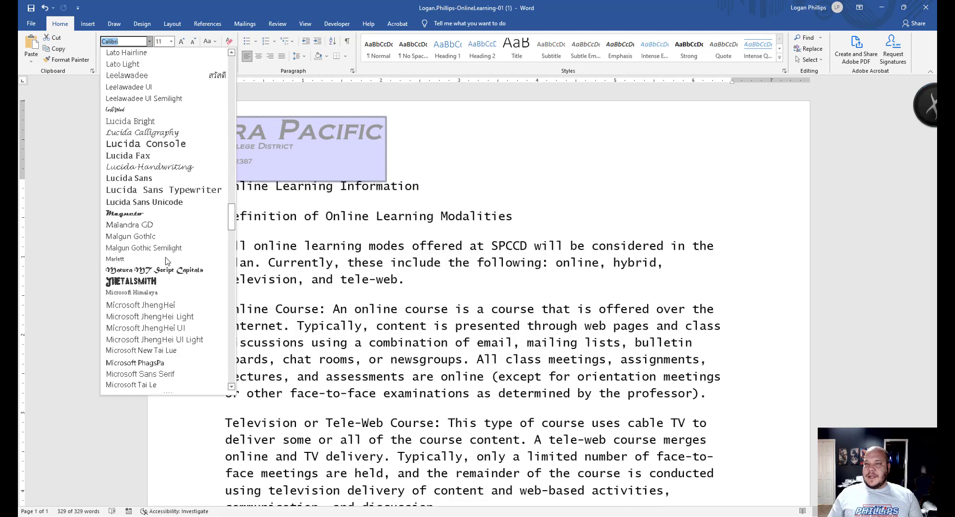
scroll(165, 260, down, 1)
key(Escape)
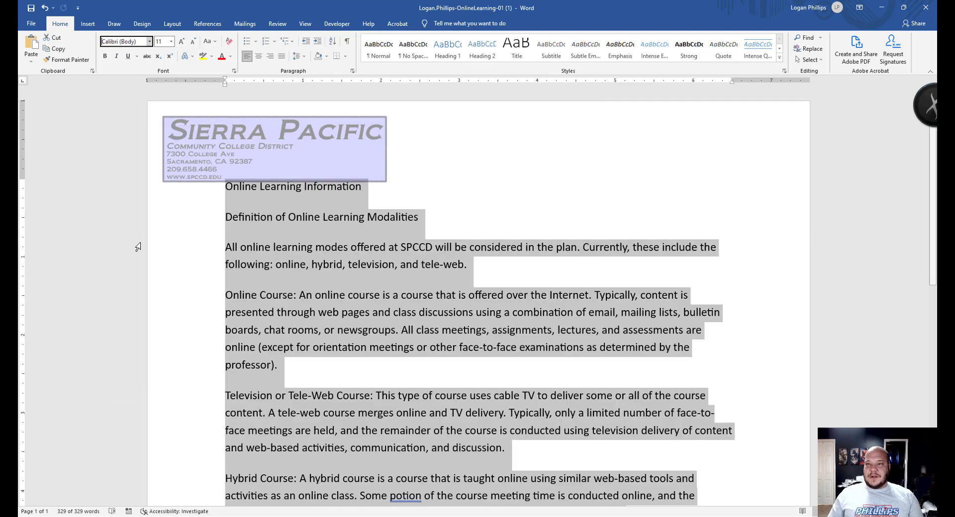
- Choose Cambria from the font list for all the handout text
click(150, 41)
scroll(169, 299, down, 20)
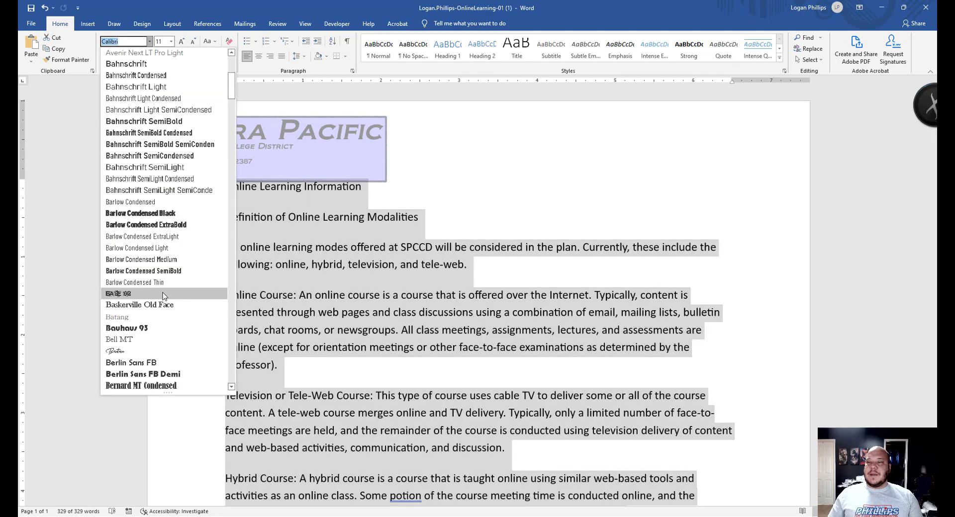
scroll(169, 308, down, 20)
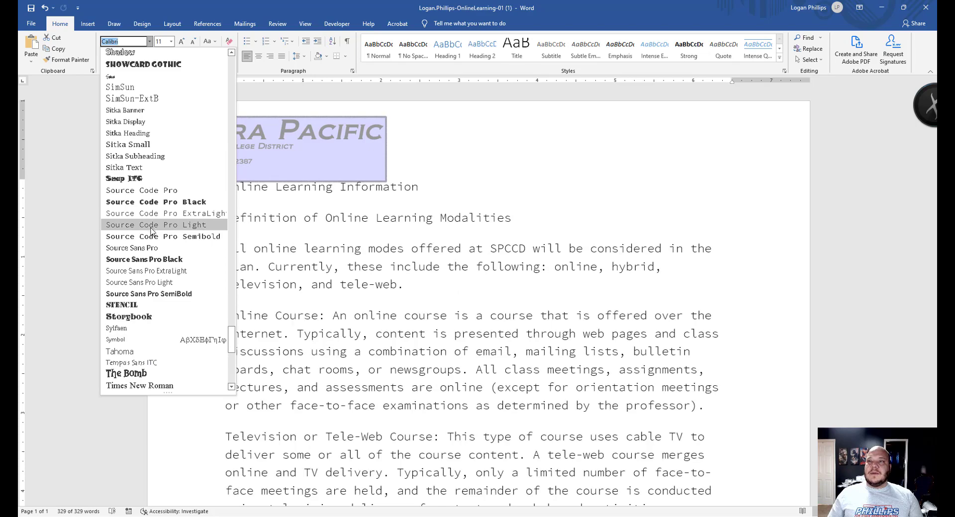
scroll(152, 234, down, 15)
scroll(159, 252, down, 1)
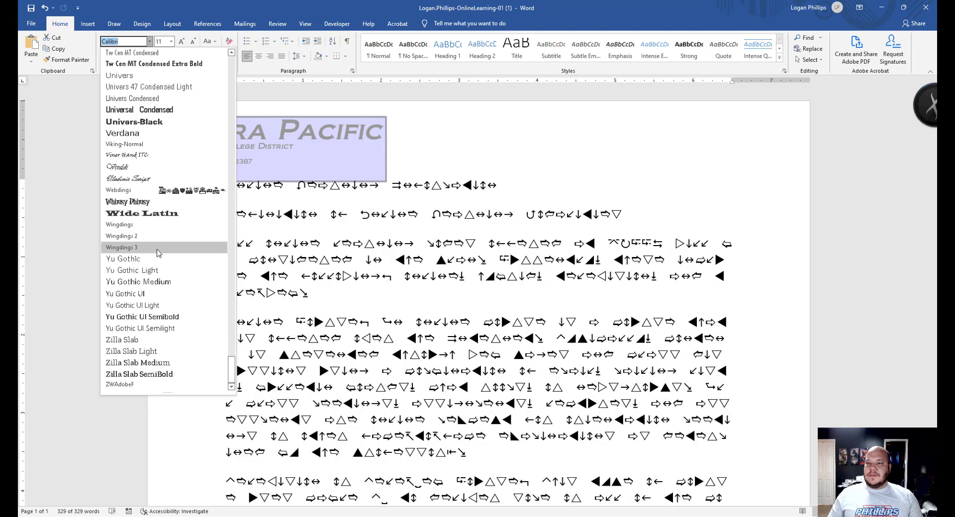
scroll(170, 254, up, 1)
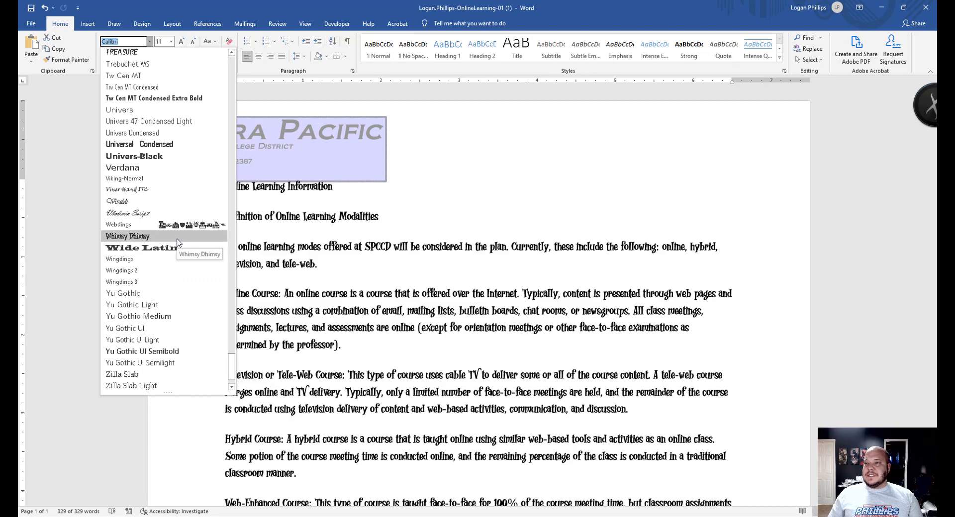
scroll(184, 234, up, 5)
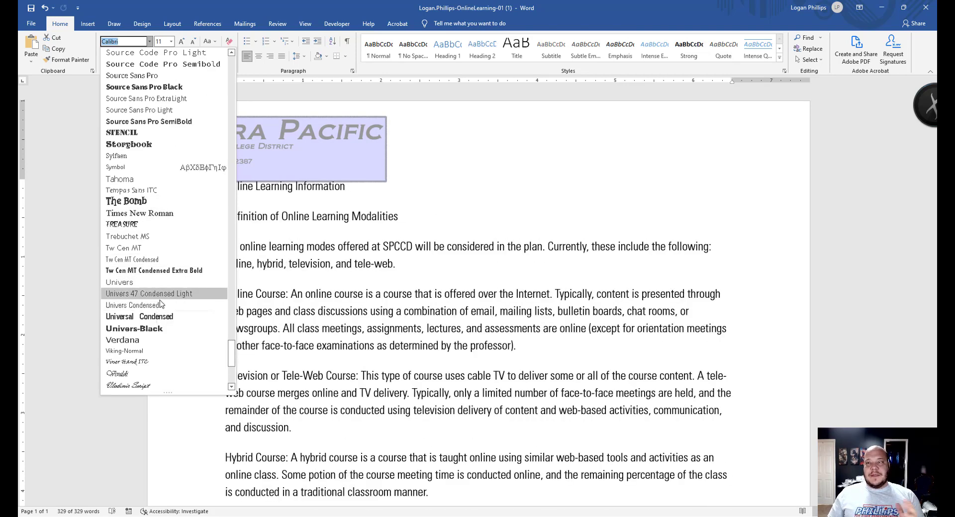
scroll(149, 280, up, 2)
scroll(149, 279, up, 20)
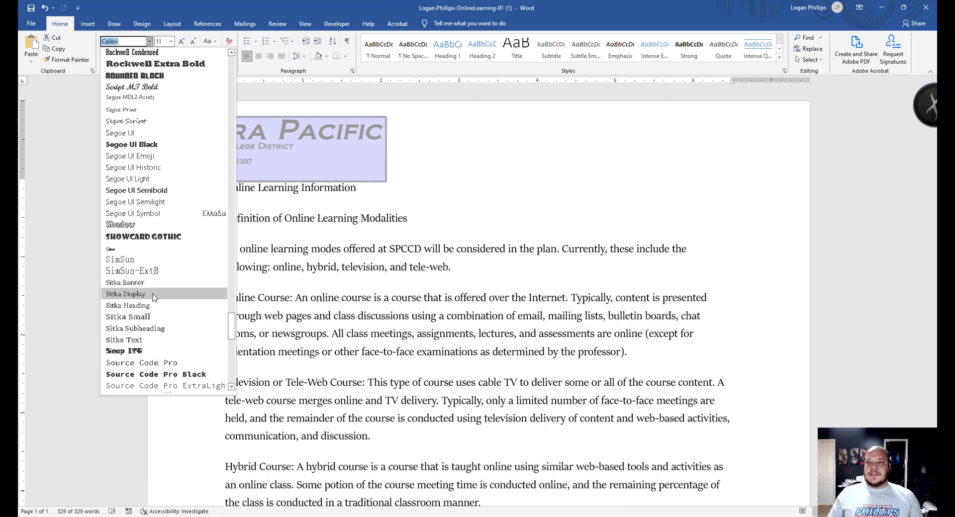
scroll(161, 306, up, 20)
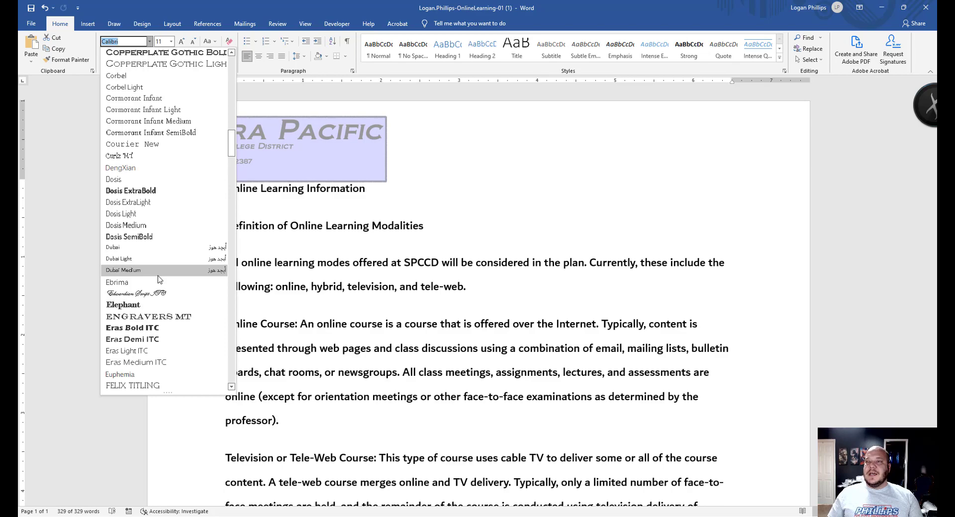
scroll(159, 280, down, 7)
scroll(170, 270, up, 13)
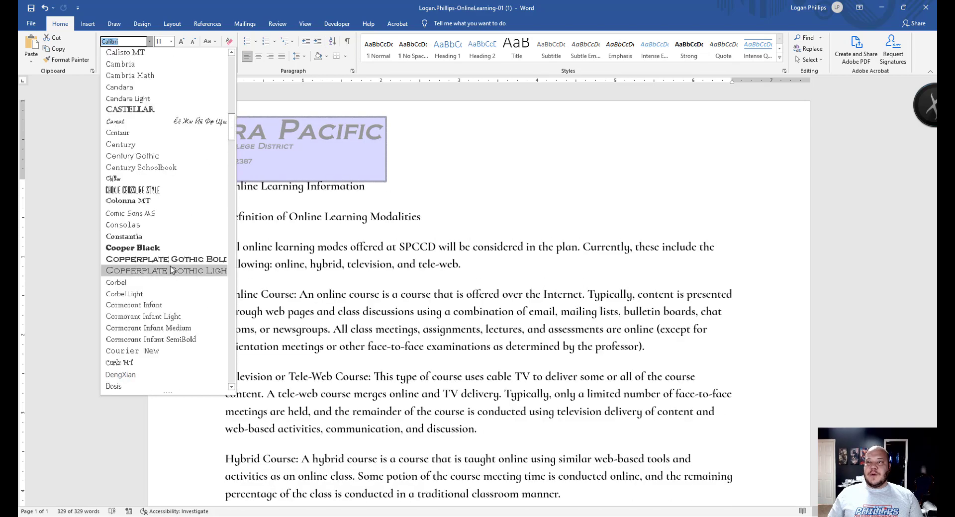
scroll(169, 139, up, 2)
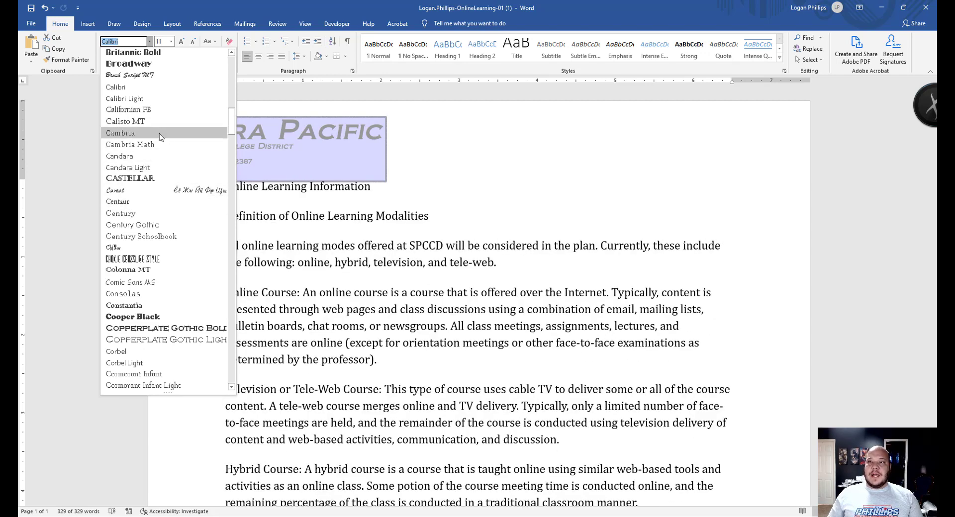
click(159, 134)
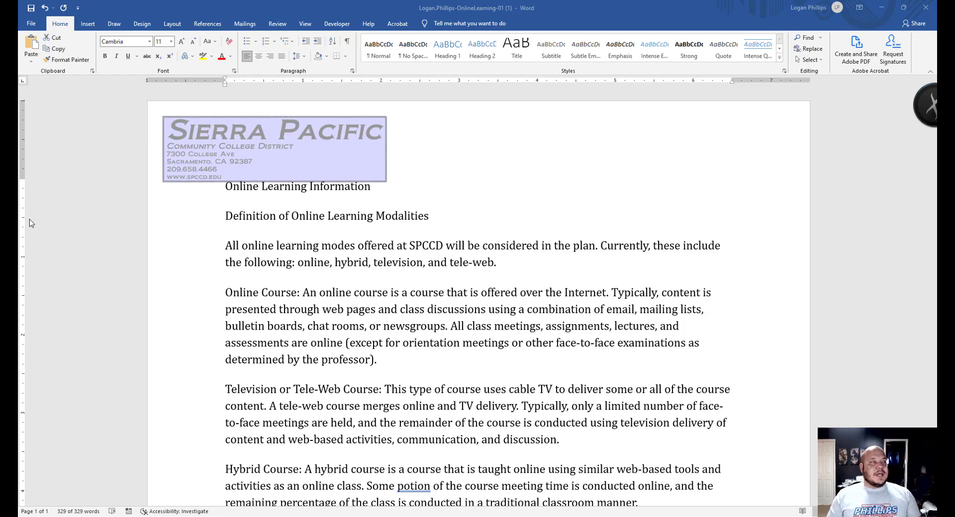
- Select the 'Online Learning Information' heading
click(357, 216)
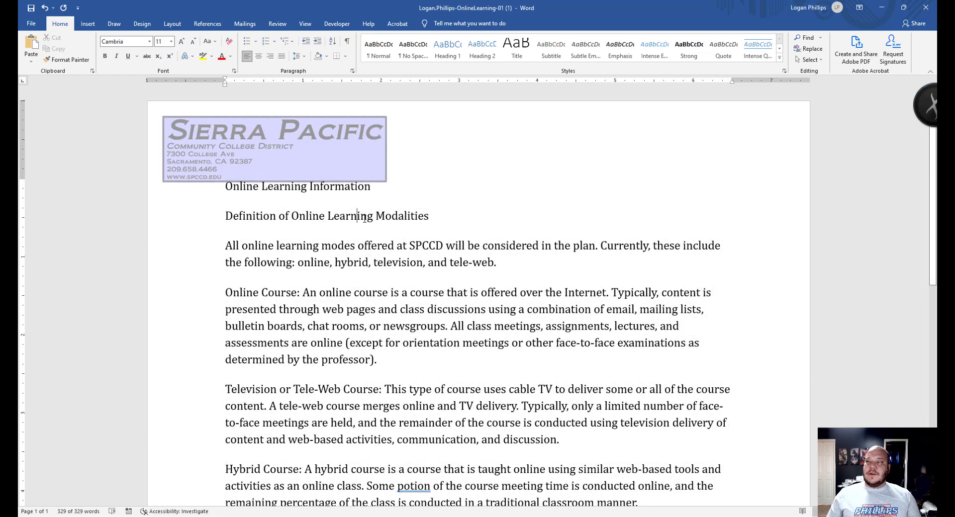
click(374, 187)
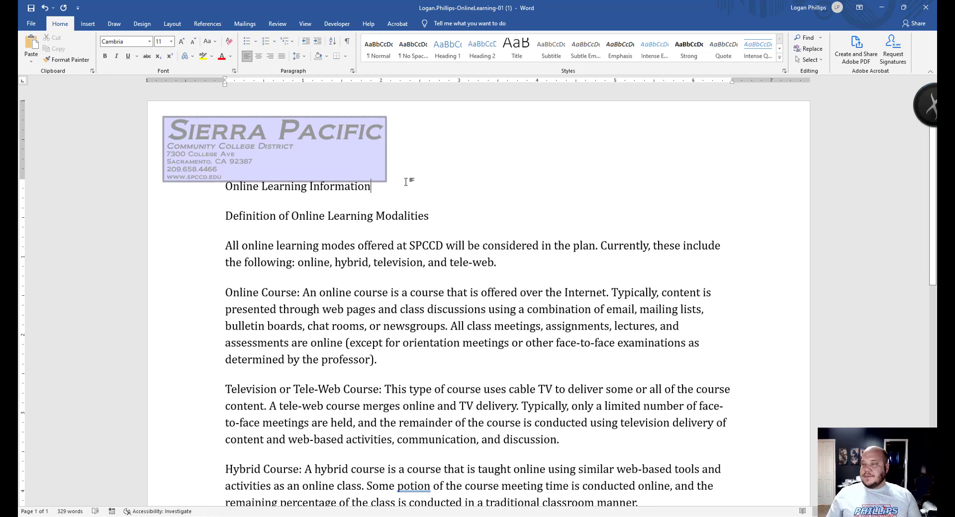
drag(376, 188, 221, 190)
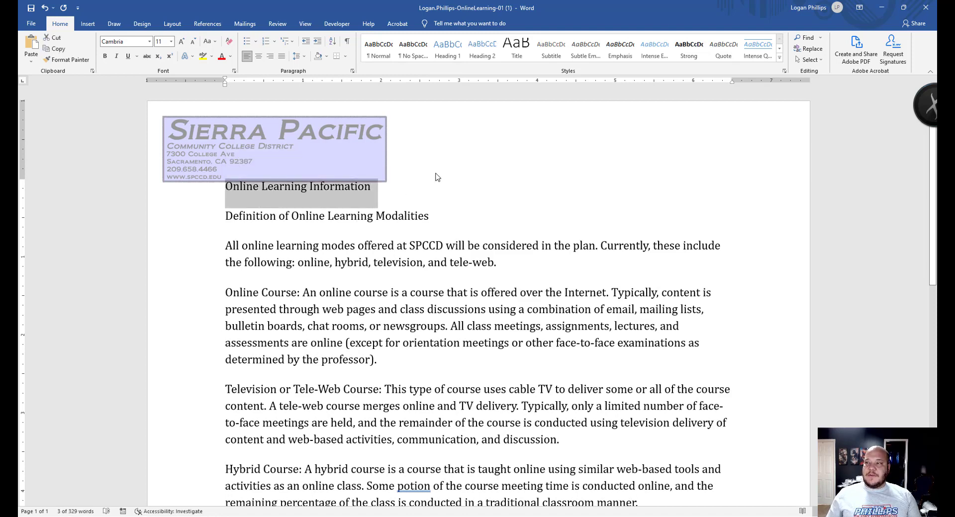
click(345, 191)
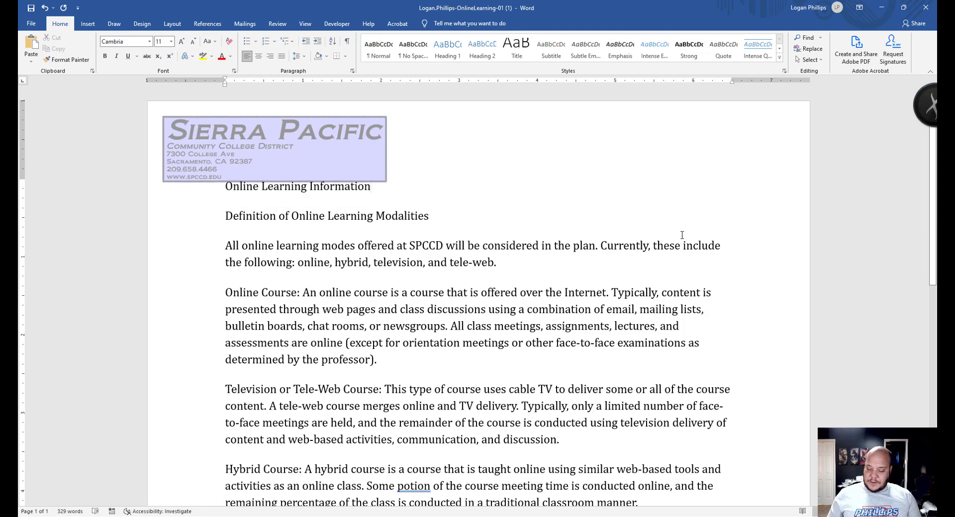
key(shift+Home)
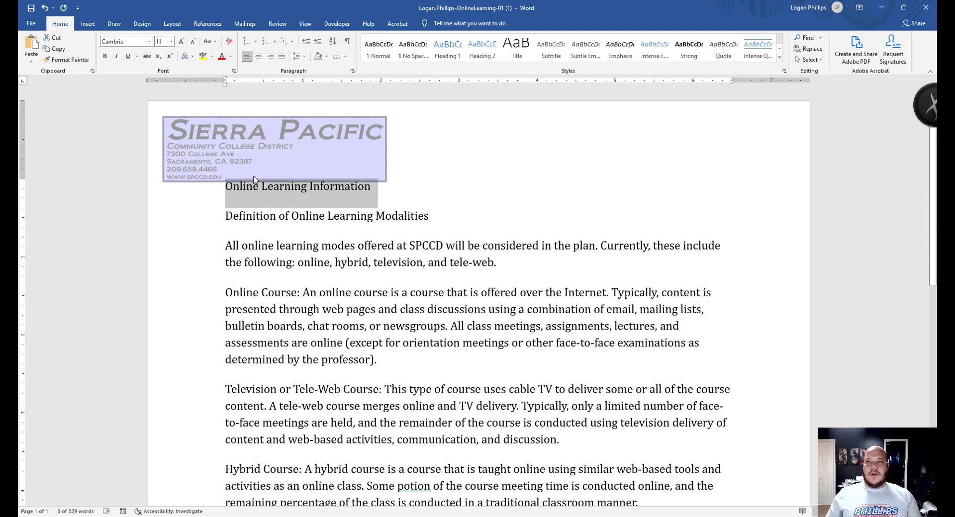
click(230, 189)
key(shift+End)
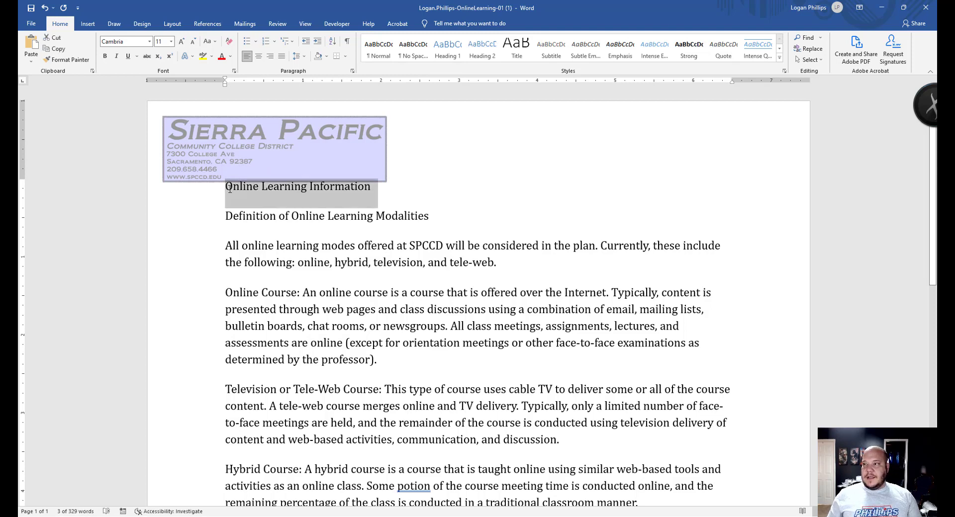
key(End)
key(shift+Home)
key(shift+End)
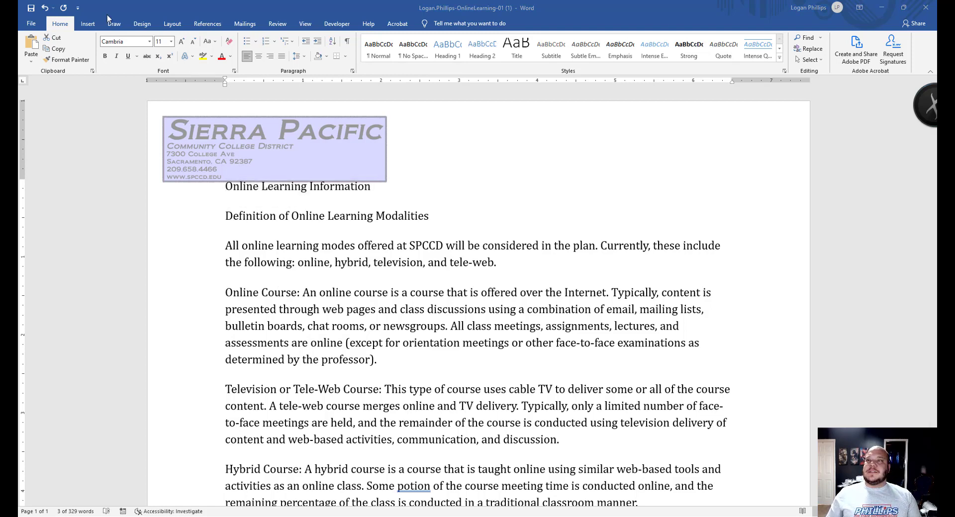
- Give the heading 36 pt spacing before and 18 pt after, and center it
click(171, 23)
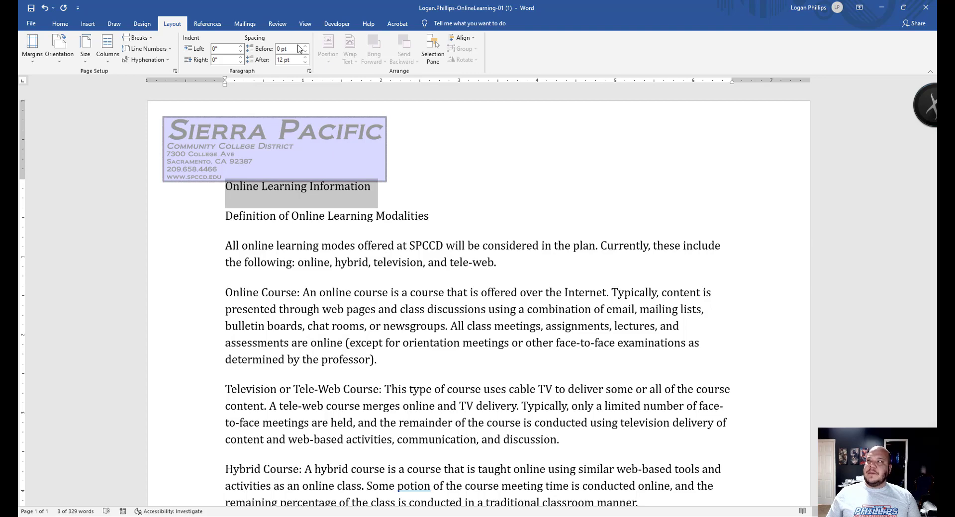
drag(282, 50, 280, 49)
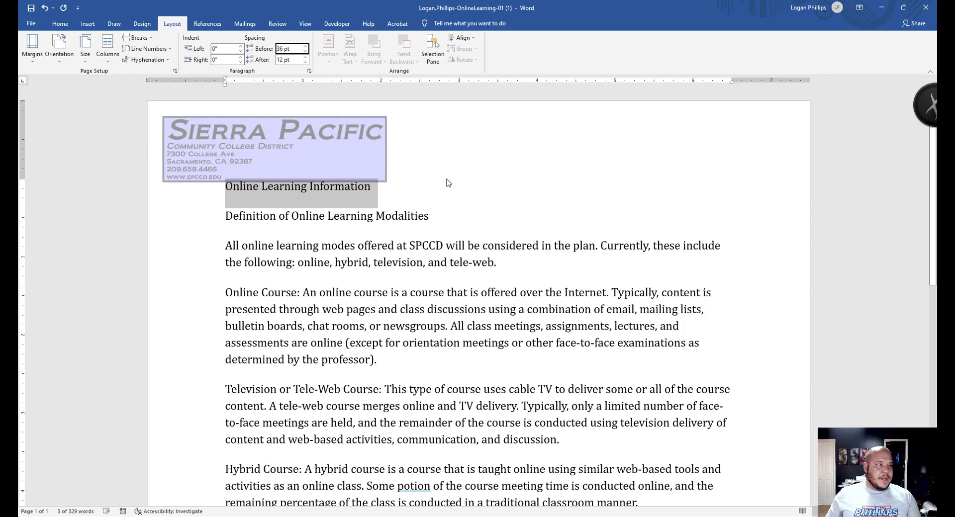
click(279, 60)
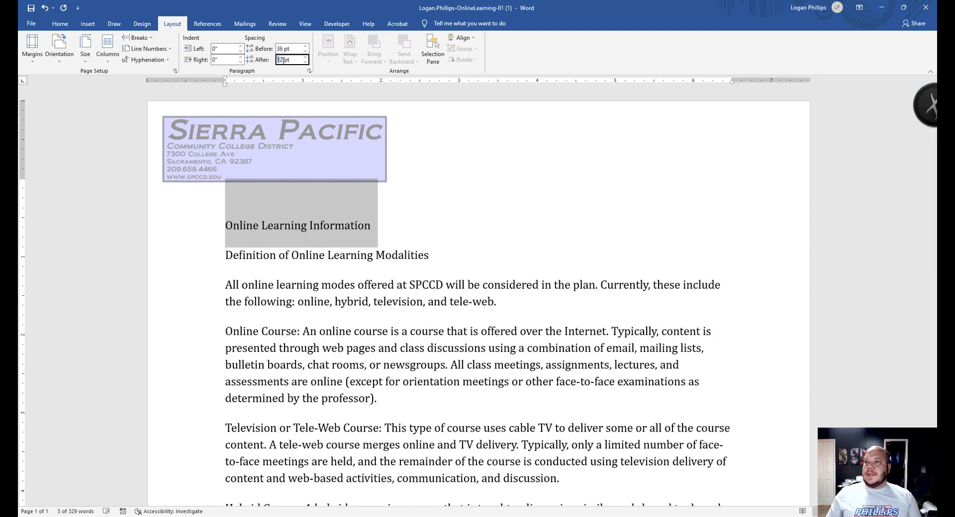
text(18)
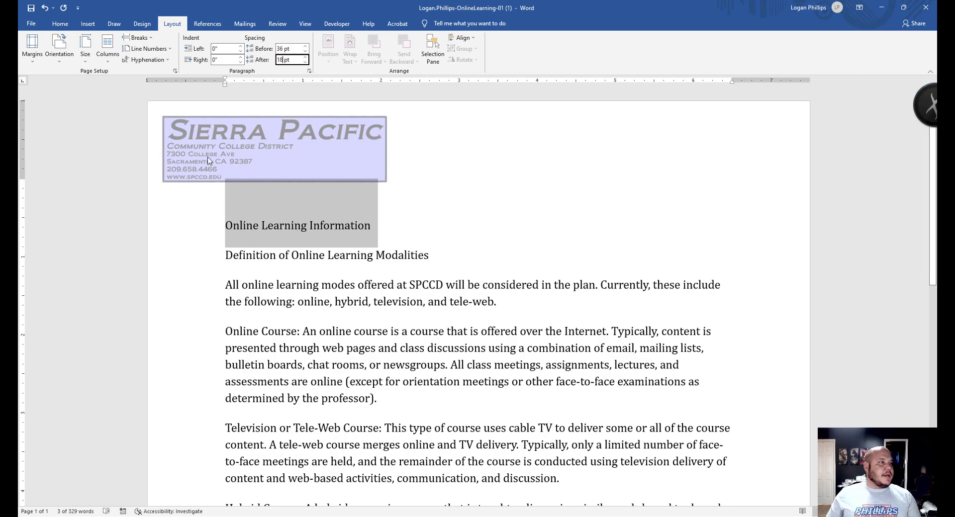
key(Return)
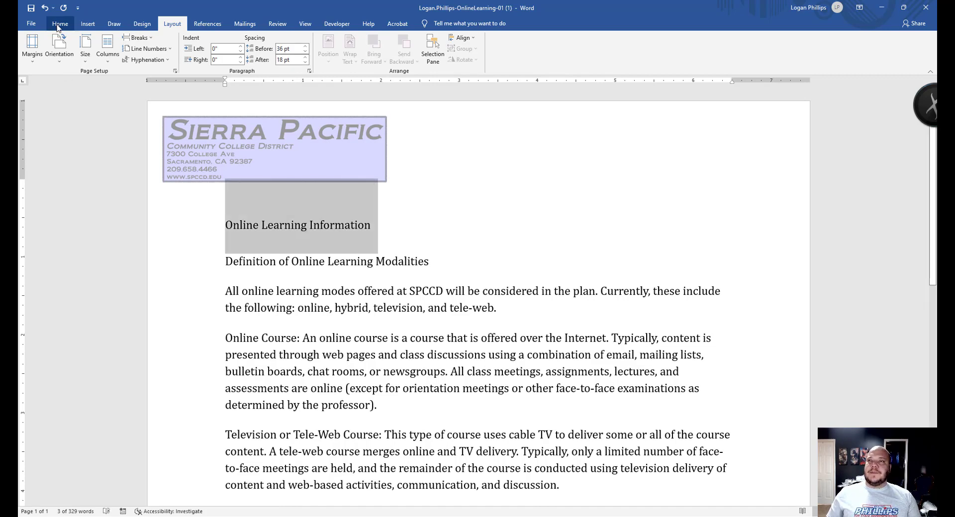
click(58, 25)
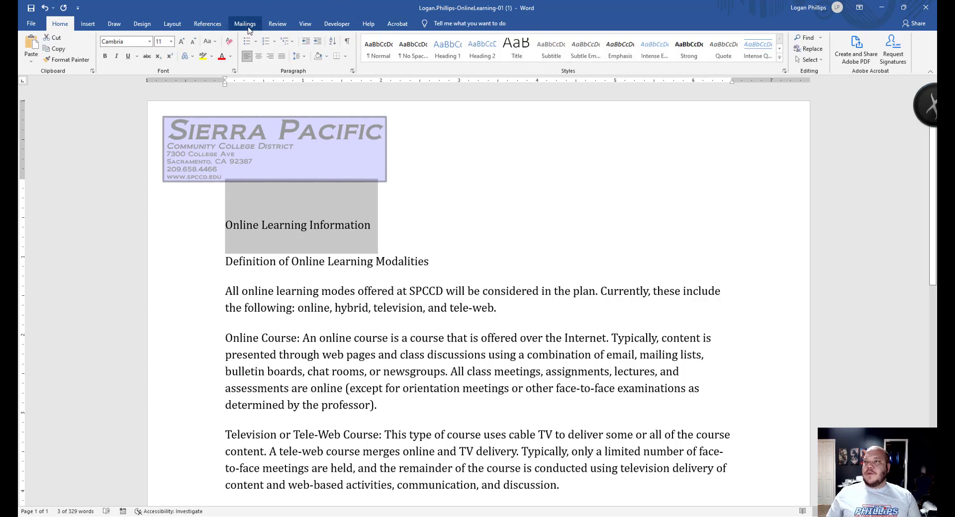
click(259, 57)
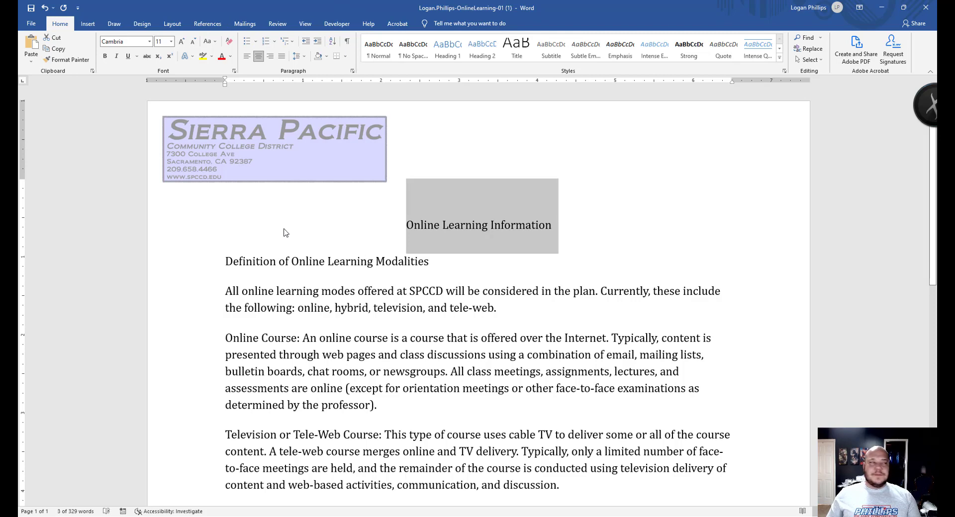
click(286, 232)
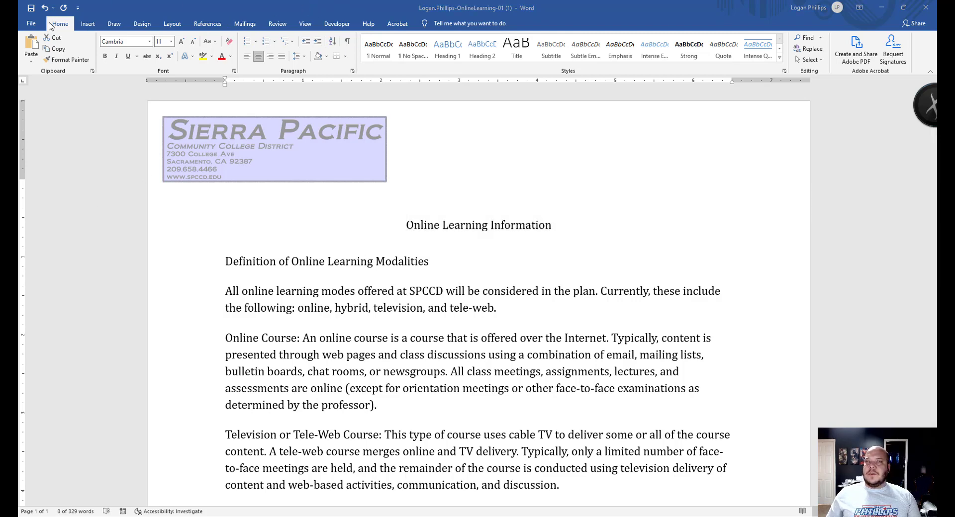
- Choose Bold style and 24 pt size for the title in the Font dialog
click(234, 72)
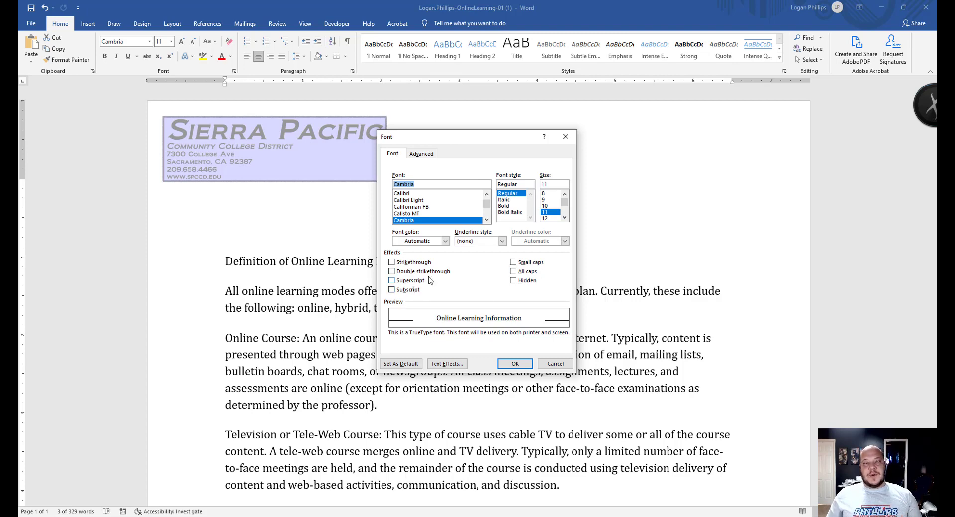
click(421, 153)
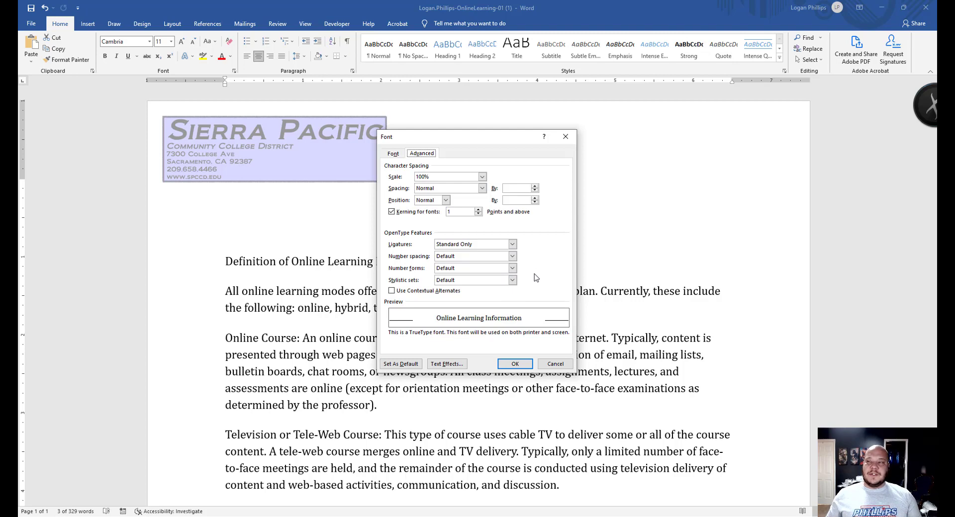
click(394, 154)
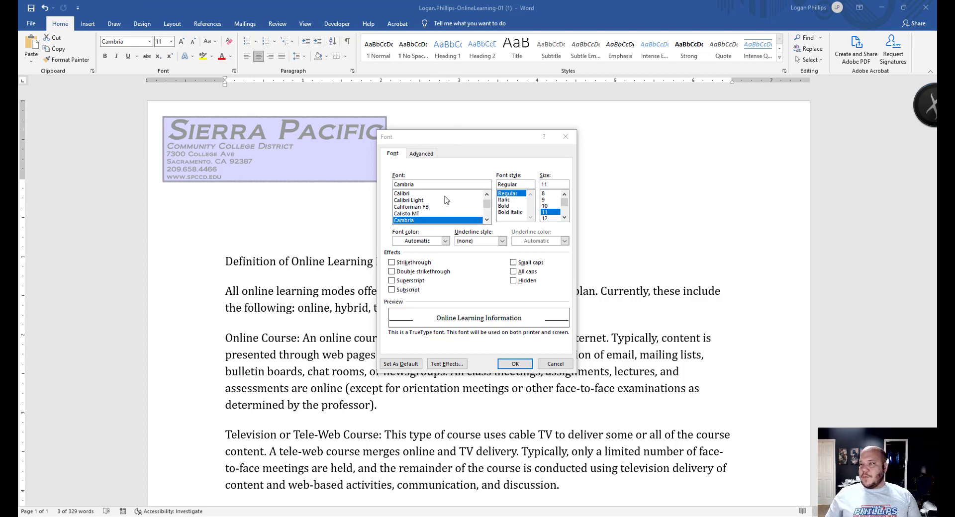
click(509, 206)
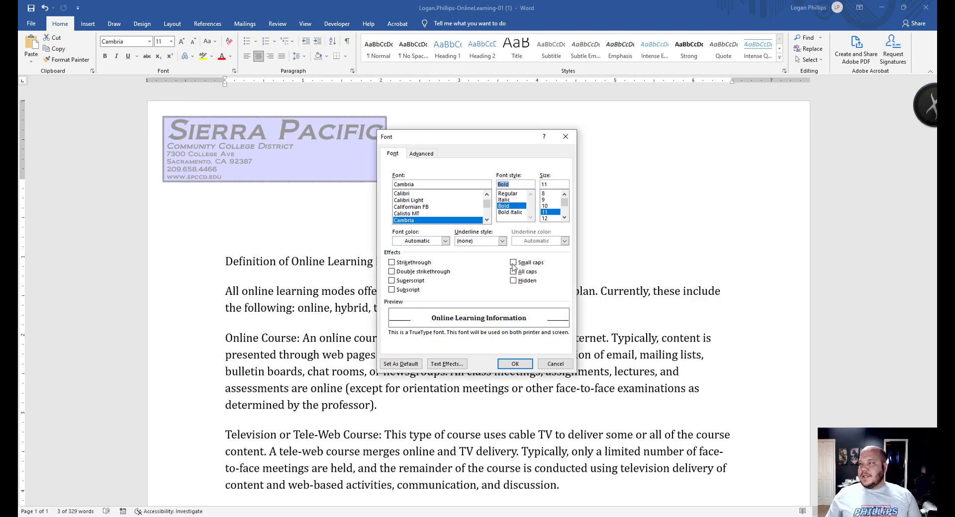
click(565, 218)
click(565, 218)
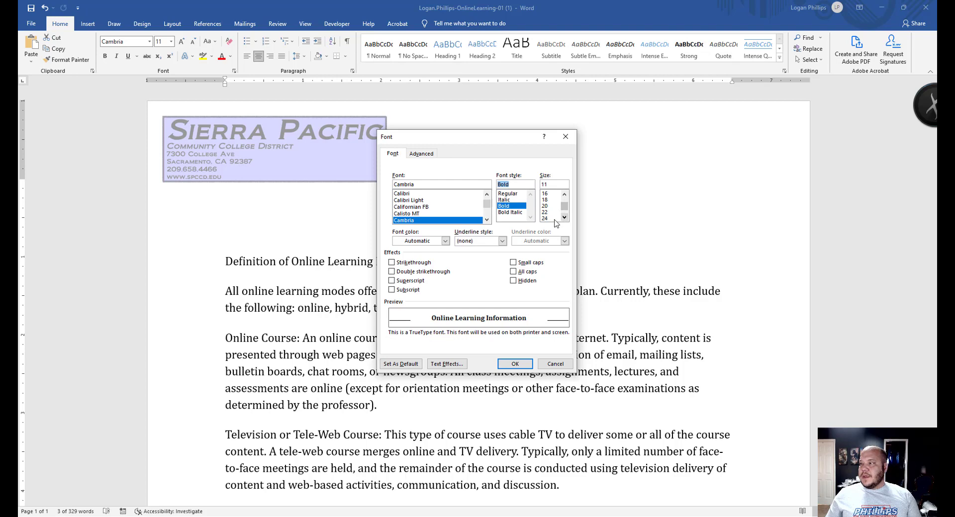
click(547, 218)
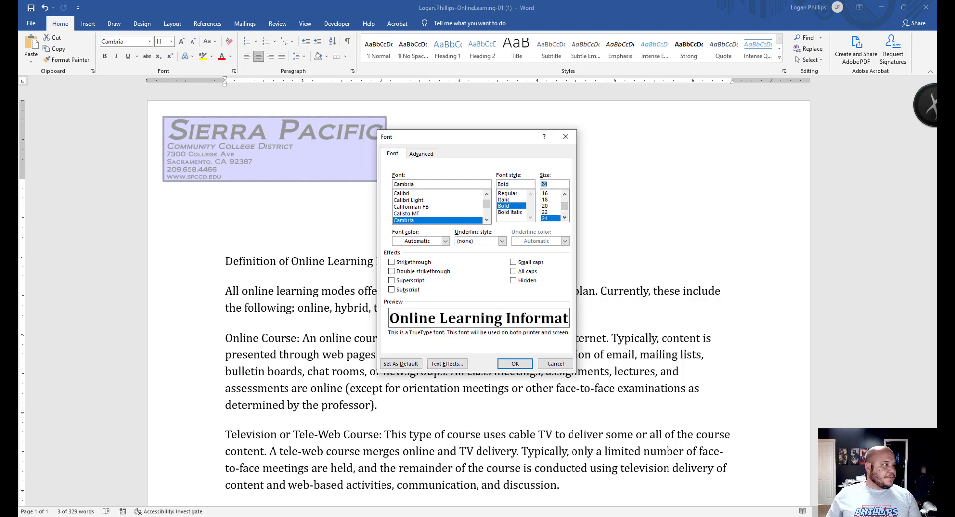
click(446, 364)
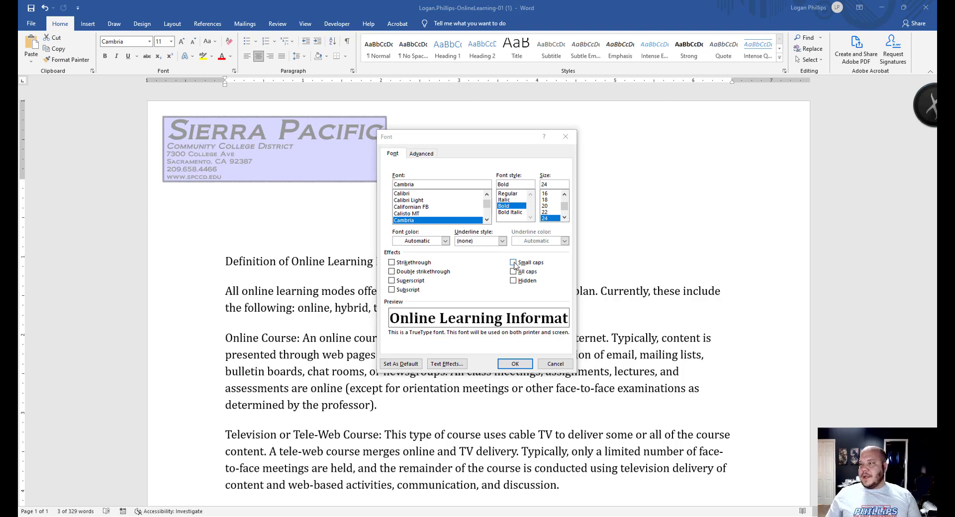
drag(464, 136, 690, 169)
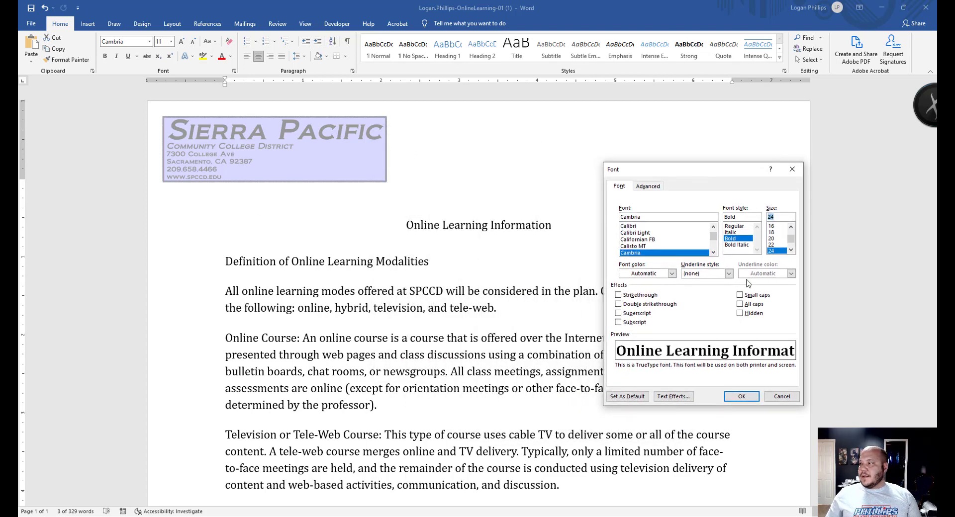
- Check Small caps and set the title's font colour to Blue-Gray, Text 2
click(741, 296)
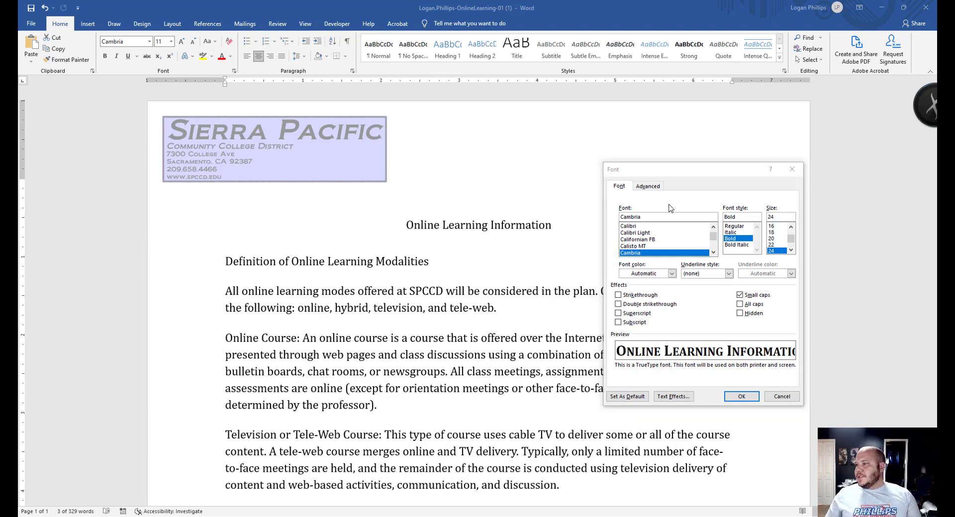
click(672, 274)
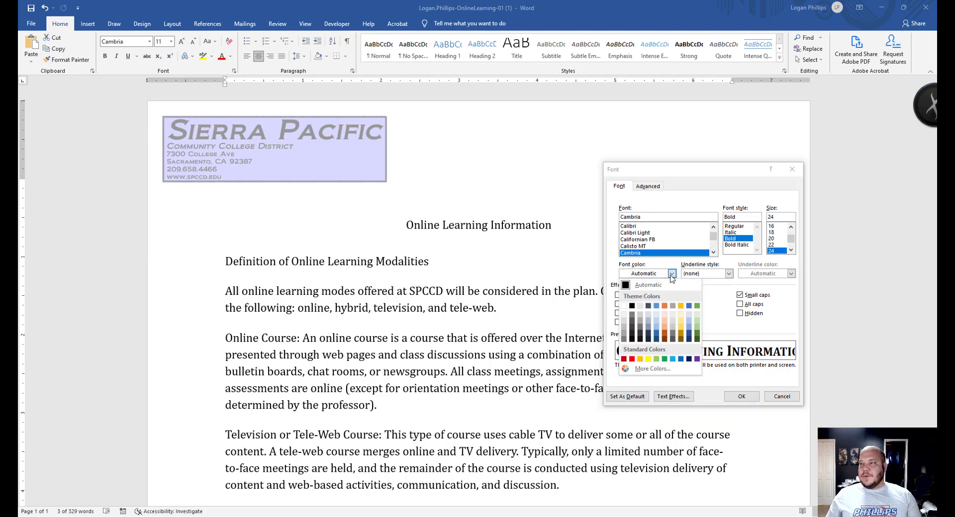
click(648, 306)
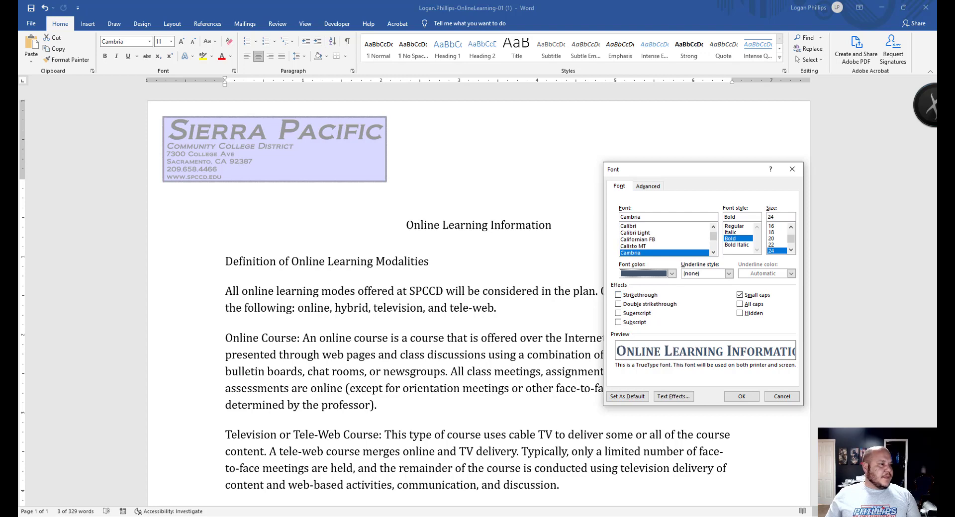
click(654, 184)
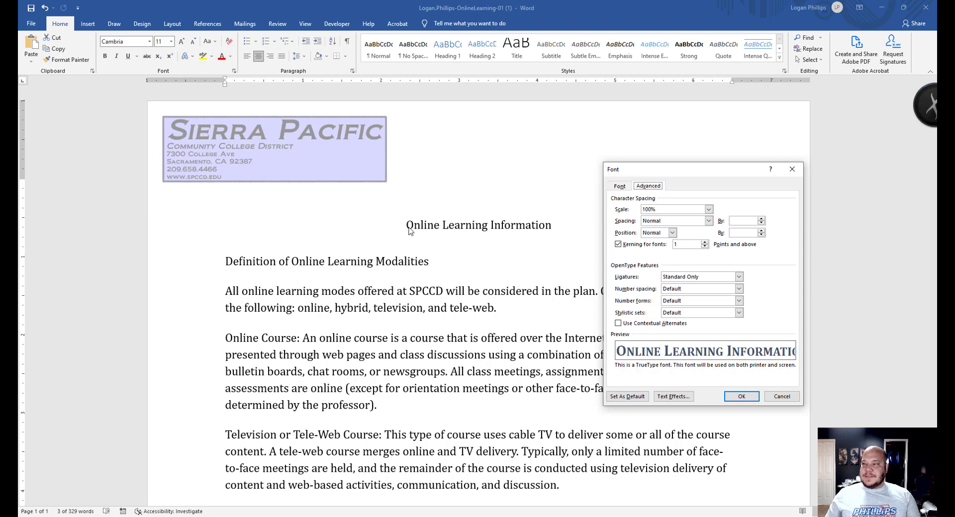
click(619, 186)
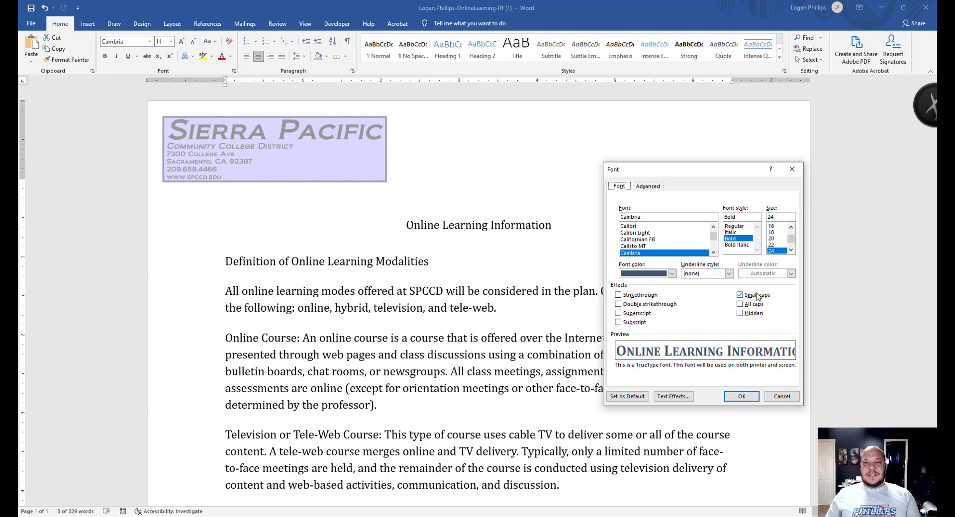
click(646, 188)
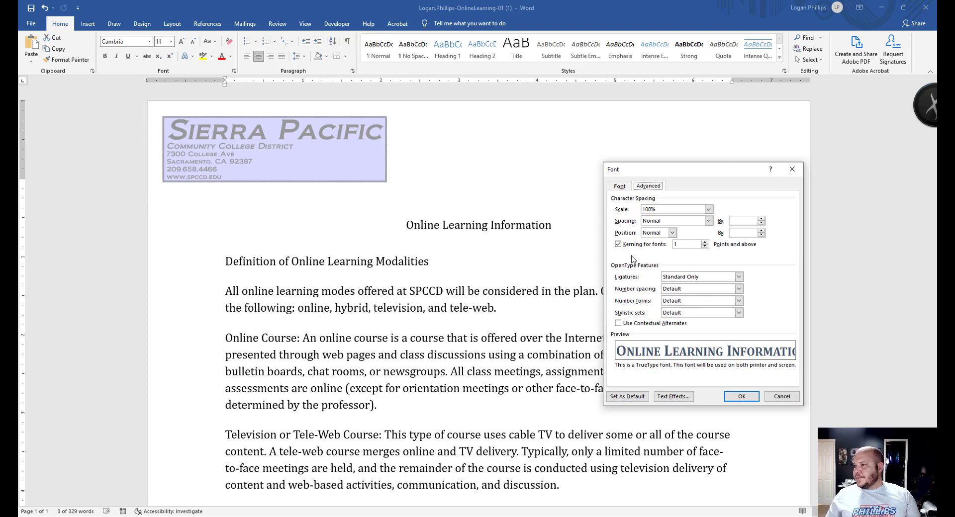
- Expand the title's letter spacing by 1.2 pt and apply the bold 24 pt Blue-Gray small caps formatting
click(708, 220)
click(699, 234)
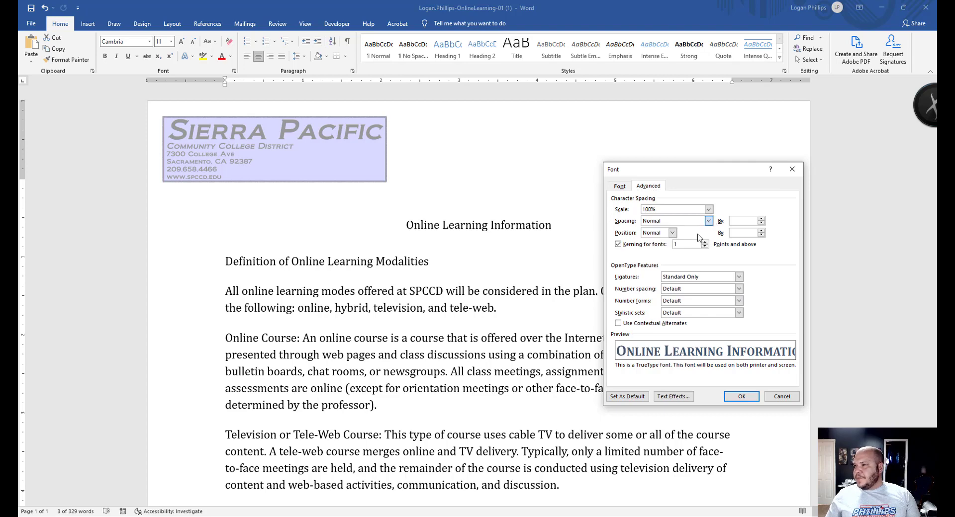
click(734, 221)
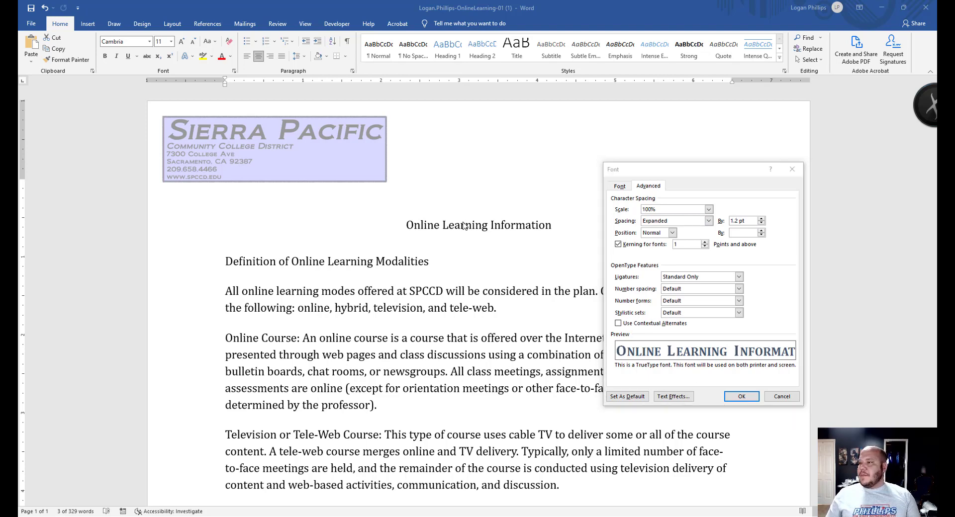
click(752, 399)
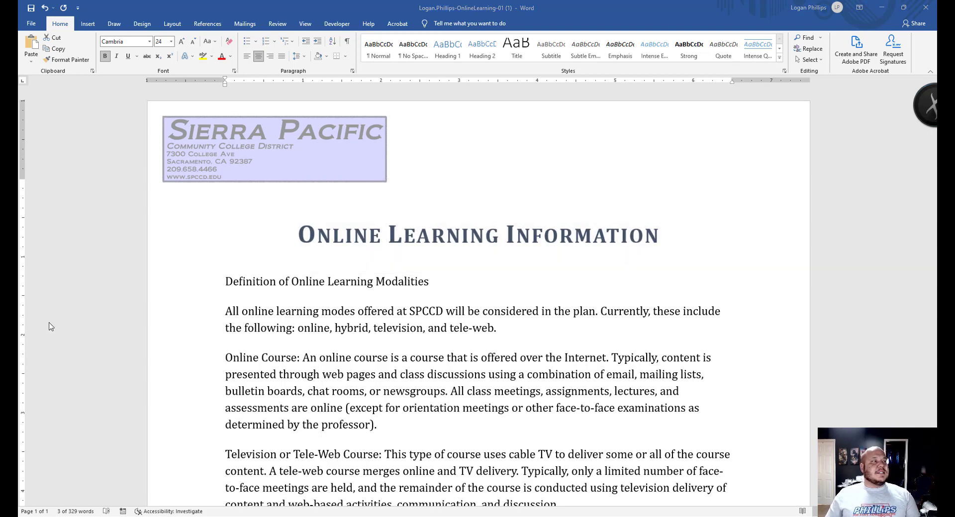
- Cut the final SPCCD paragraph and paste it just above the Definition of Online Learning Modalities line
click(424, 408)
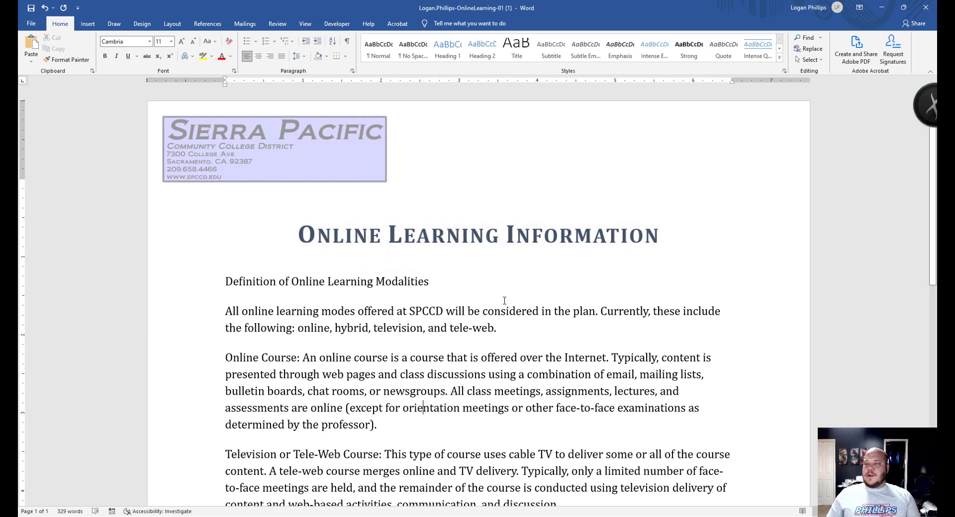
scroll(505, 298, down, 10)
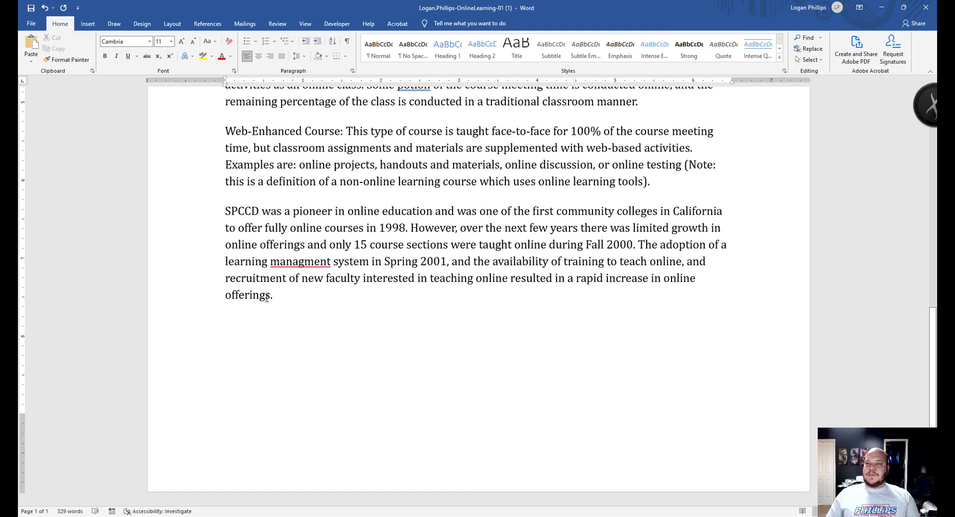
triple_click(268, 298)
key(super+c)
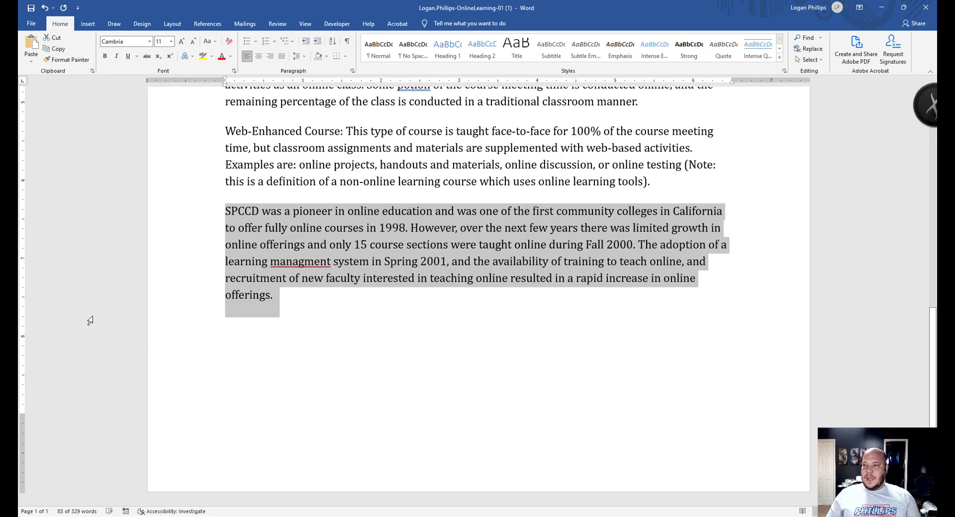
scroll(396, 331, up, 1)
scroll(395, 331, up, 3)
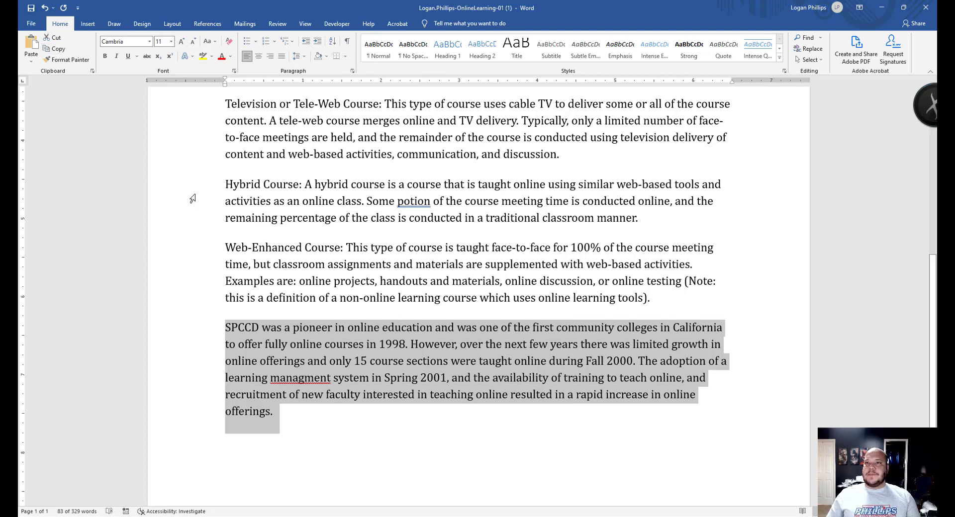
key(Delete)
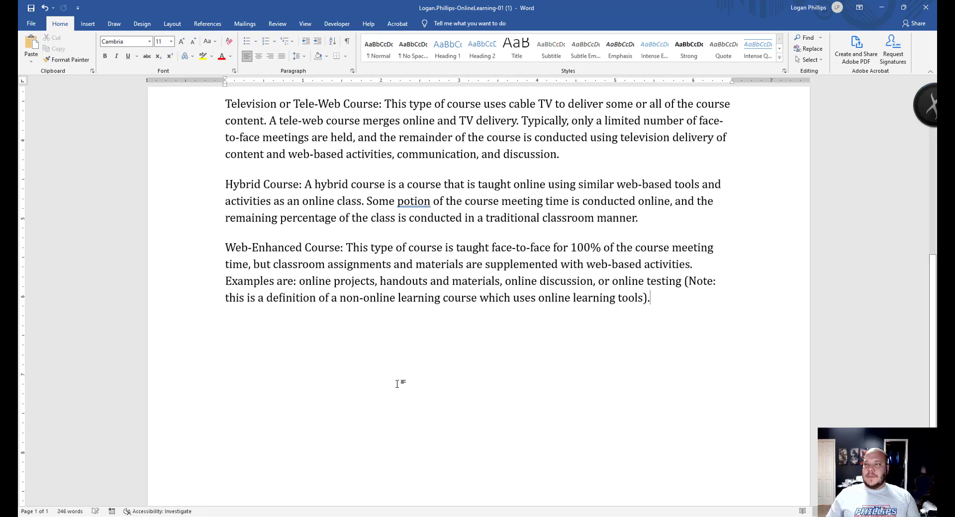
scroll(396, 383, up, 10)
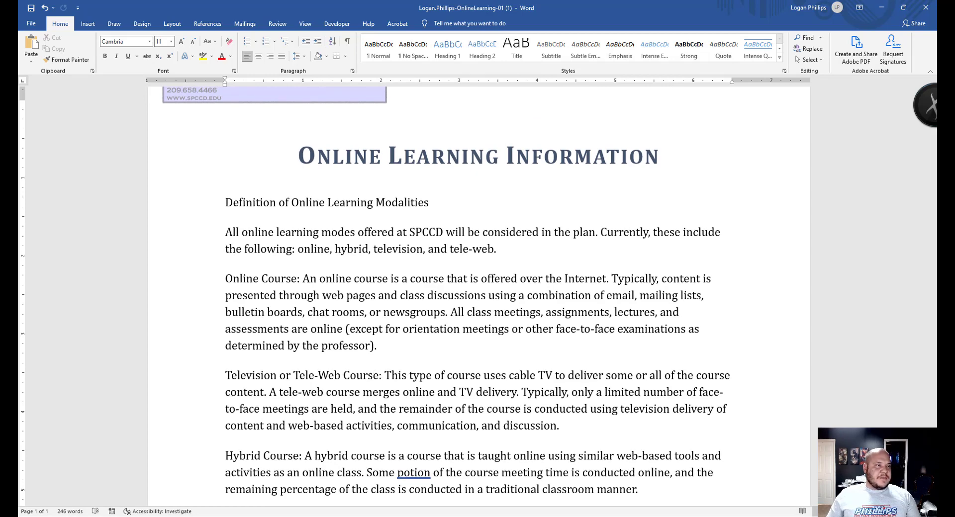
click(231, 204)
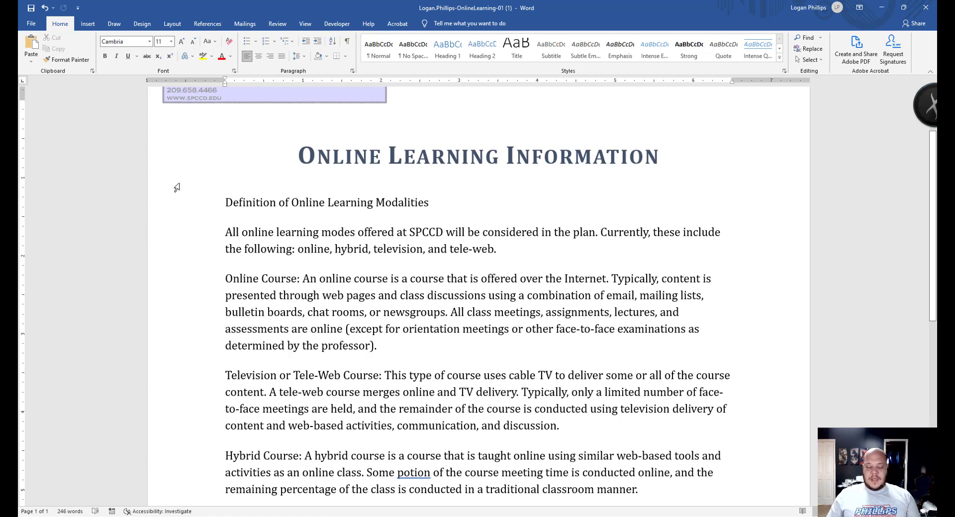
click(33, 45)
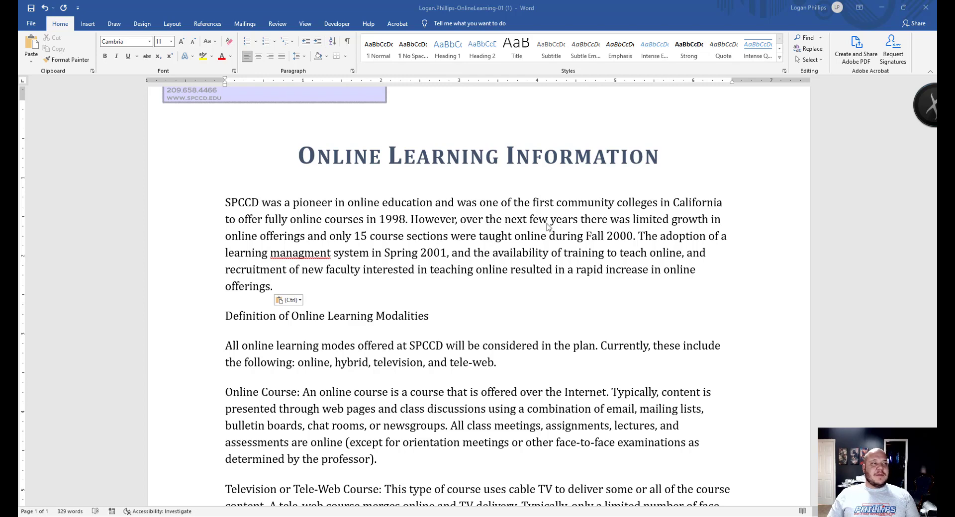
- Insert the heading 'Where Are We Now with Online Learning?' above SPCCD, then switch to SIMnet
click(237, 202)
click(223, 203)
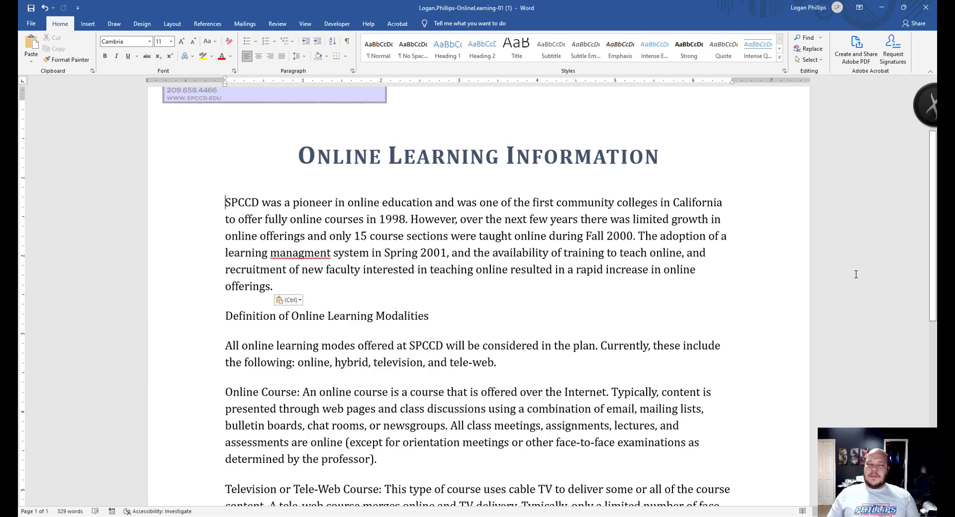
text(Where )
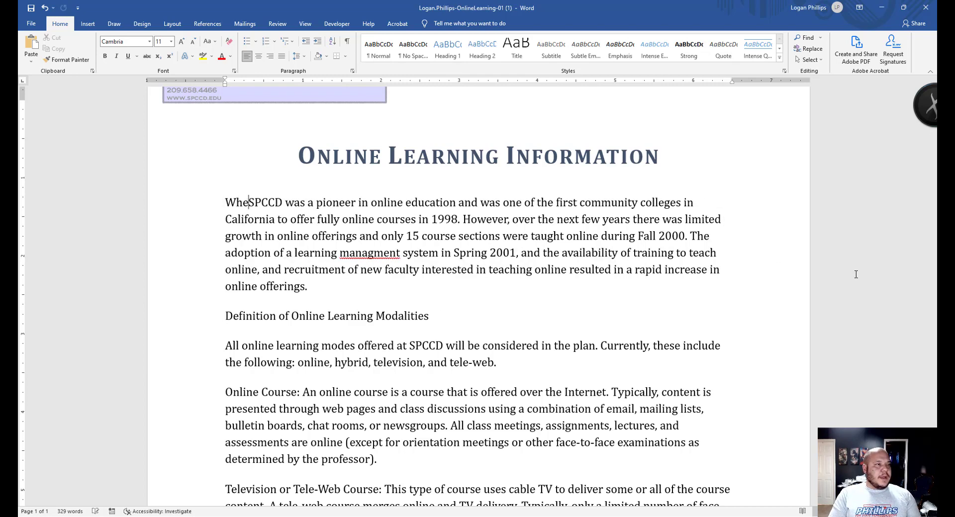
text(Are )
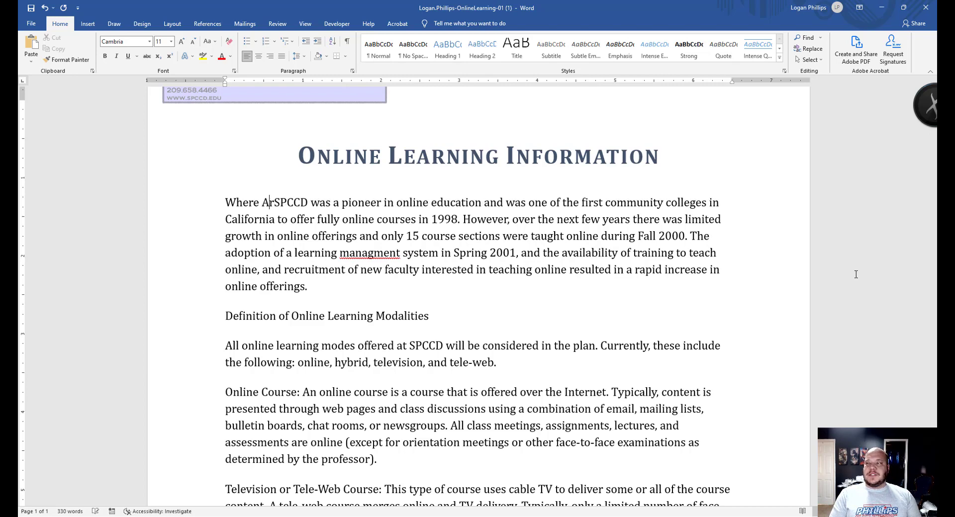
text(We Now with On)
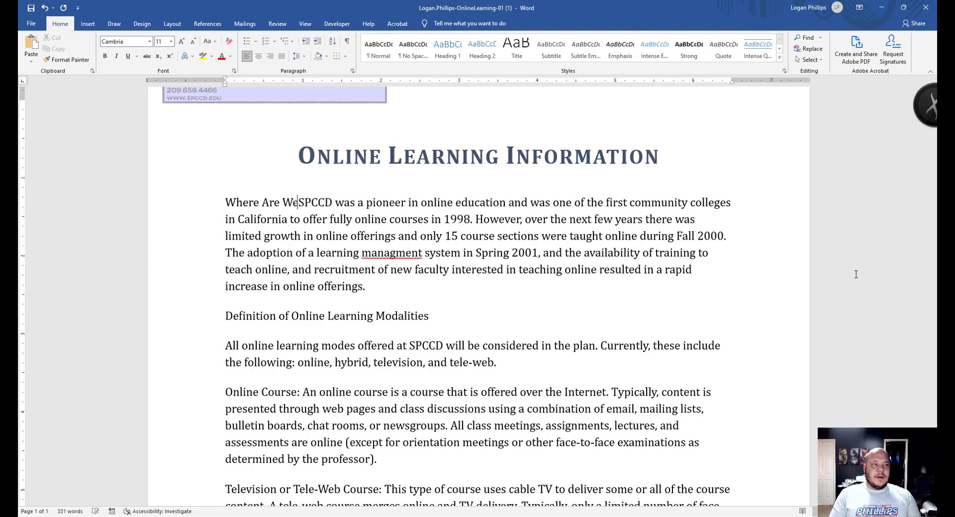
text(line Learning)
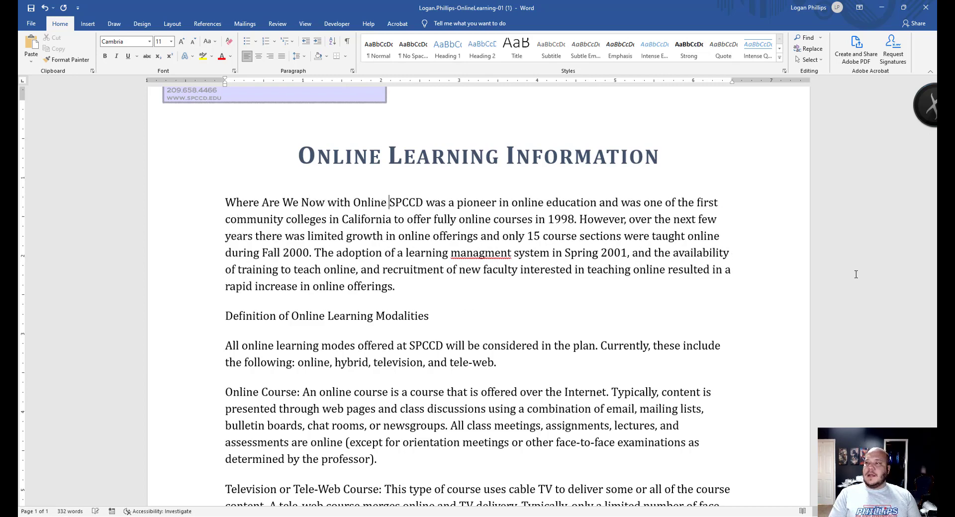
text(?)
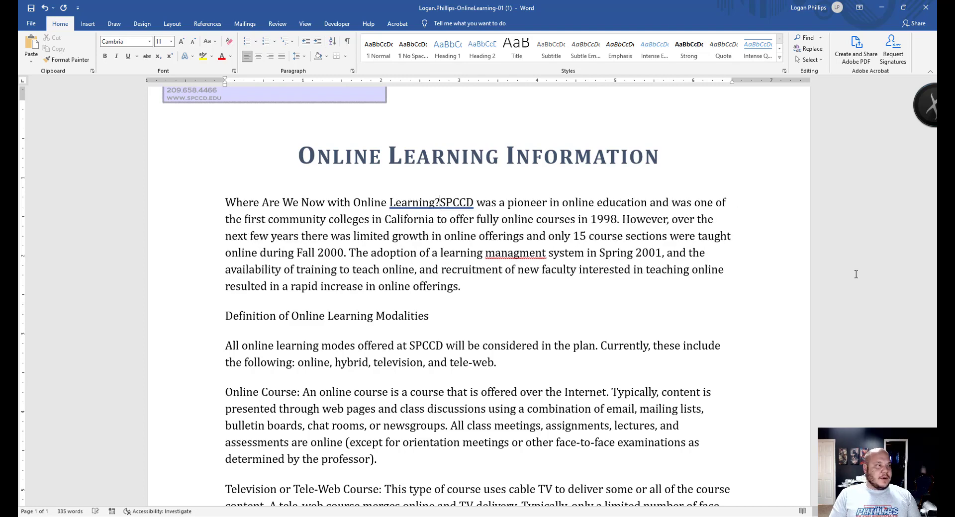
key(Return)
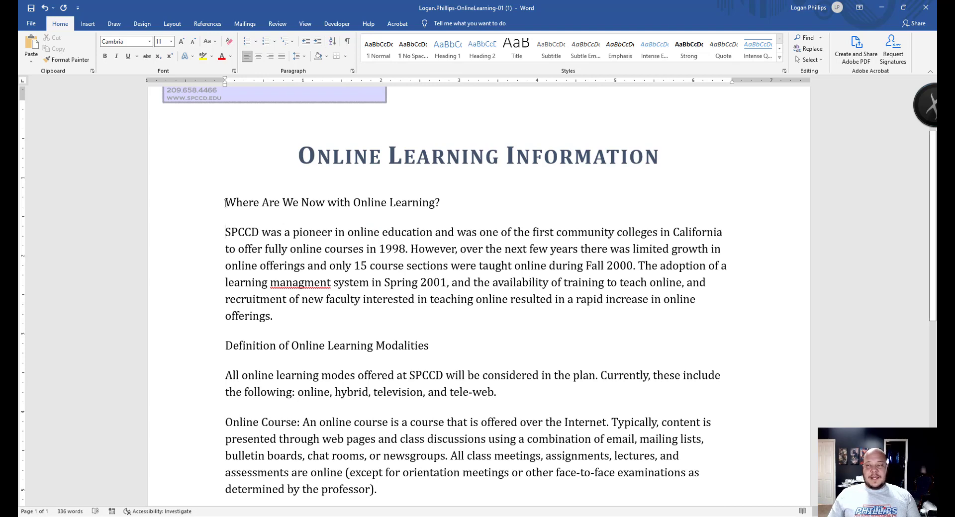
click(344, 203)
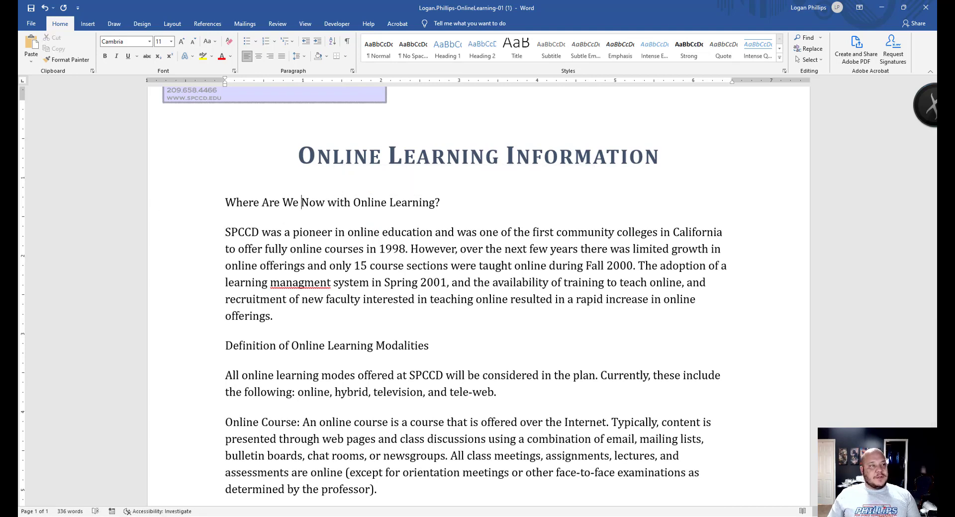
key(alt+Tab)
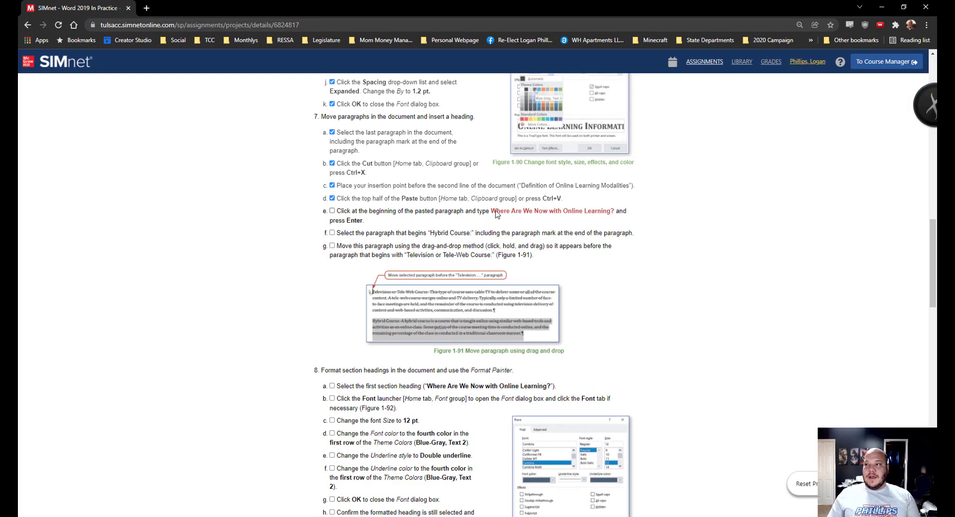
- Switch from the SIMnet instructions back to the Word handout
key(alt+Tab)
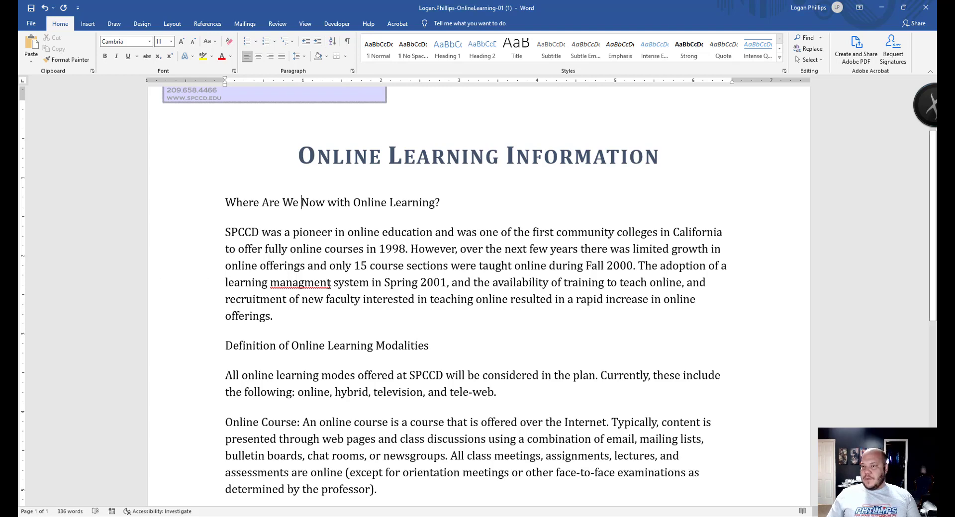
- Drag the Hybrid Course paragraph above the Television or Tele-Web Course paragraph
scroll(329, 289, down, 3)
scroll(329, 286, down, 3)
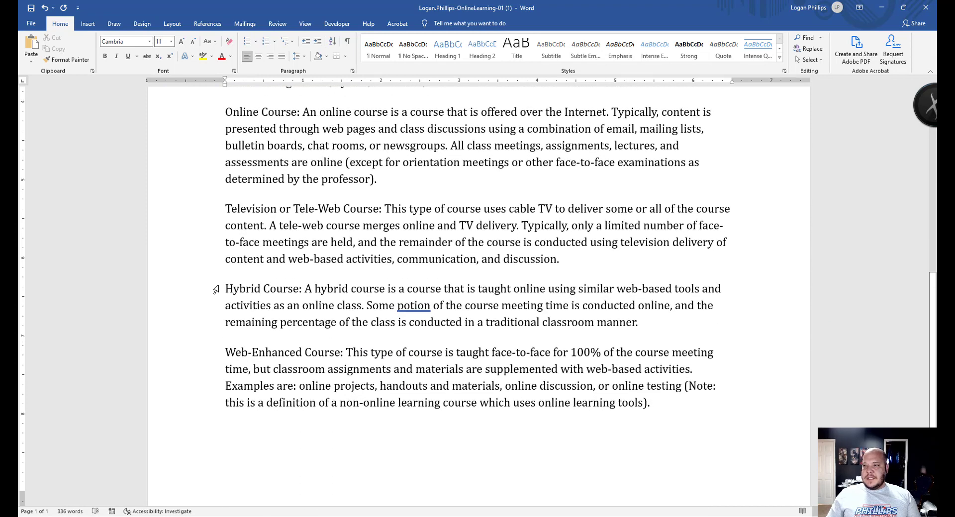
click(186, 287)
click(228, 288)
triple_click(412, 301)
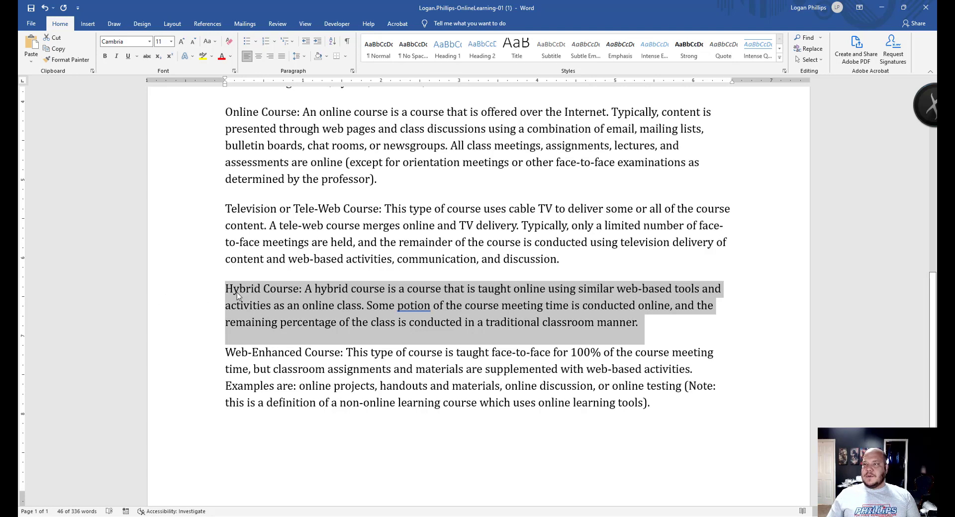
drag(237, 293, 226, 209)
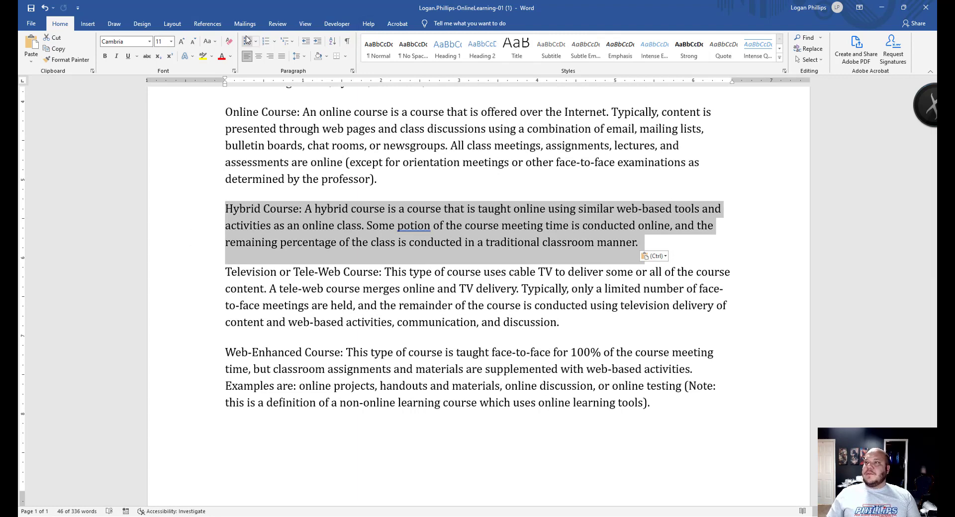
- Turn Show/Hide ¶ on and off again to check the moved Hybrid paragraph
click(347, 40)
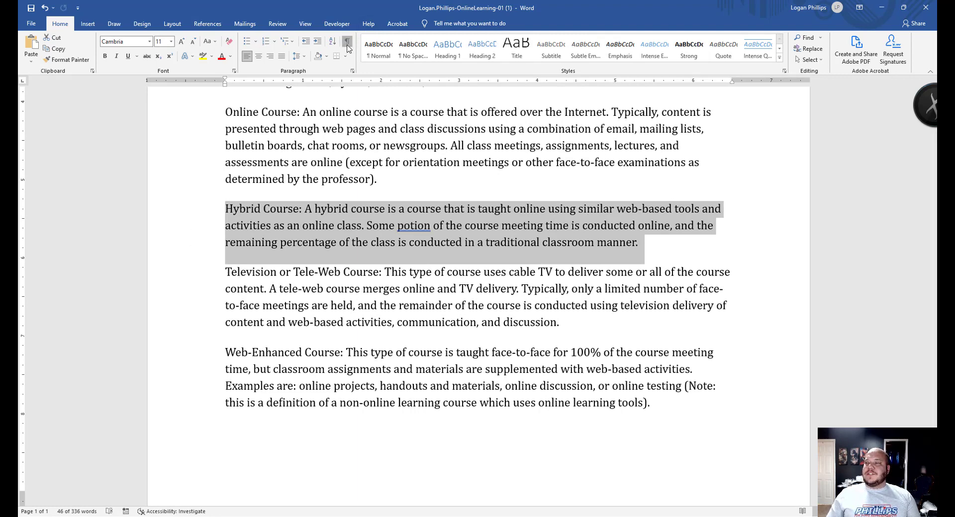
click(643, 243)
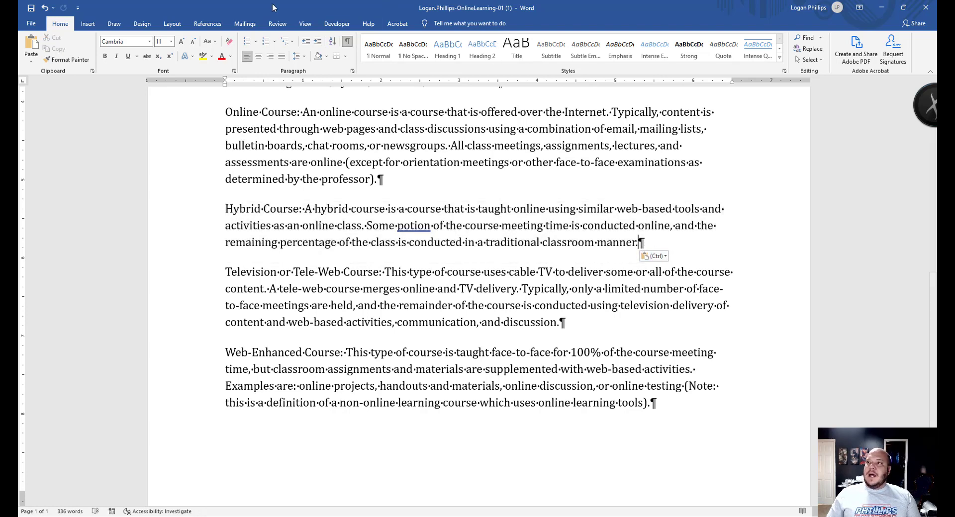
click(348, 44)
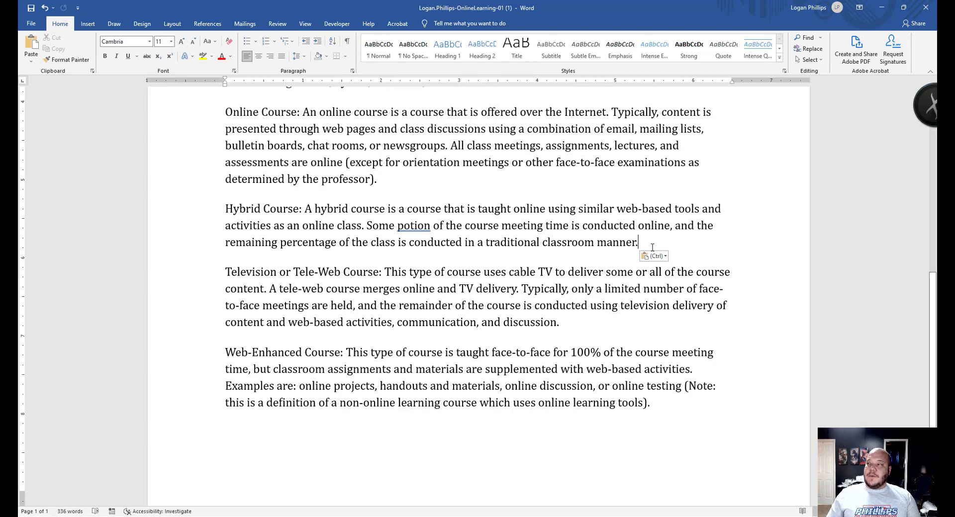
drag(639, 242, 183, 213)
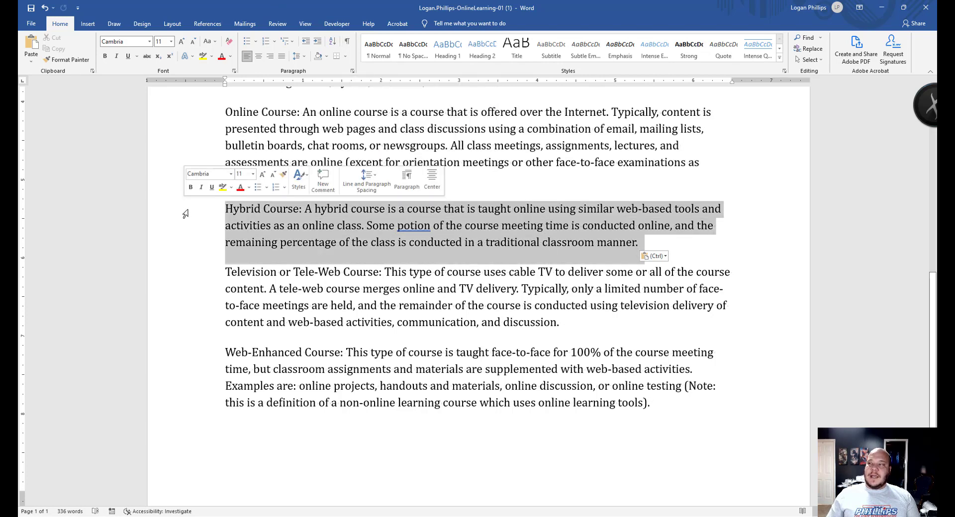
click(599, 336)
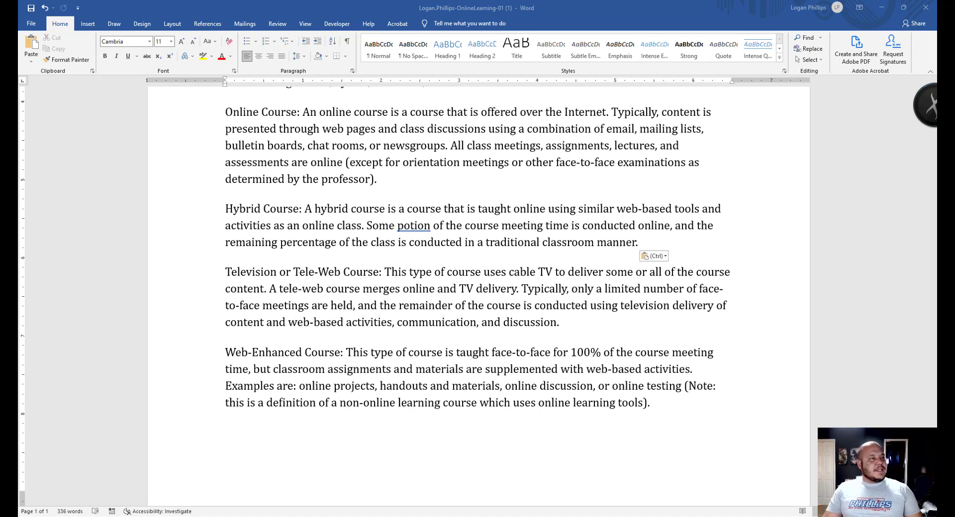
scroll(378, 306, up, 4)
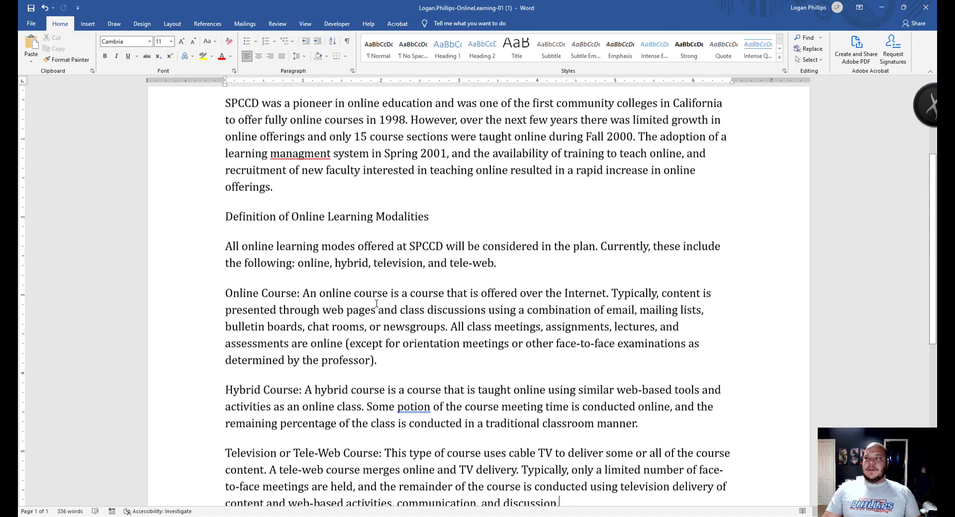
- Format the 'Where Are We Now' heading as 12 pt Blue-Gray with a double Blue-Gray, Text 2 underline
scroll(377, 303, up, 5)
drag(445, 281, 207, 280)
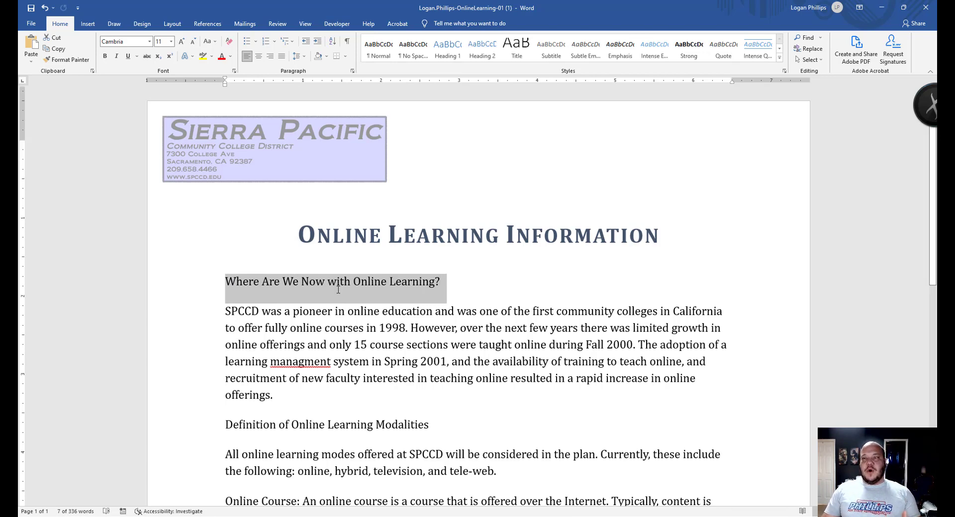
scroll(260, 341, down, 6)
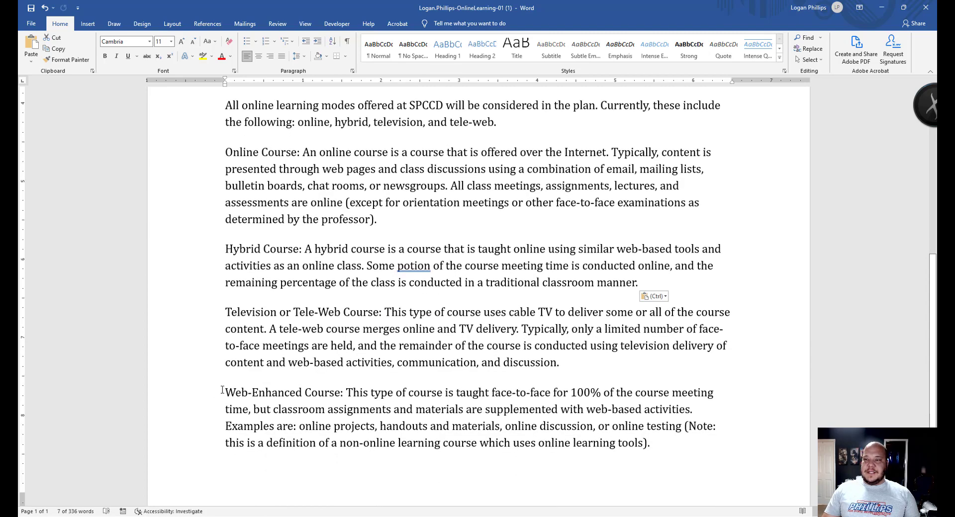
scroll(153, 267, up, 8)
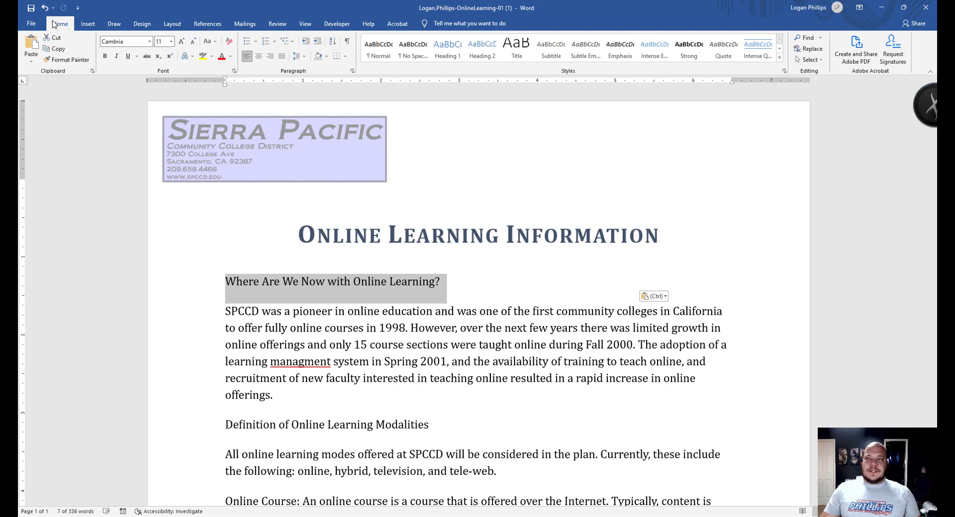
click(234, 70)
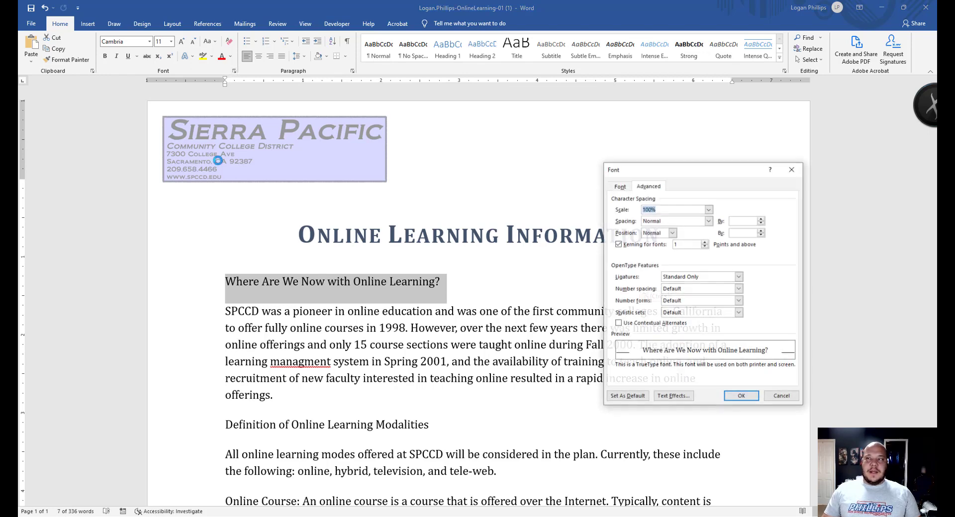
click(623, 187)
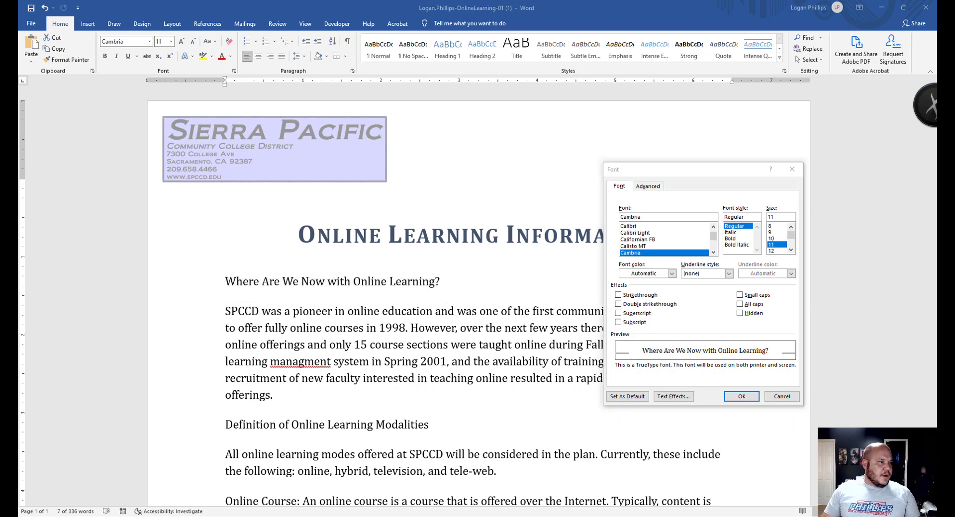
click(780, 251)
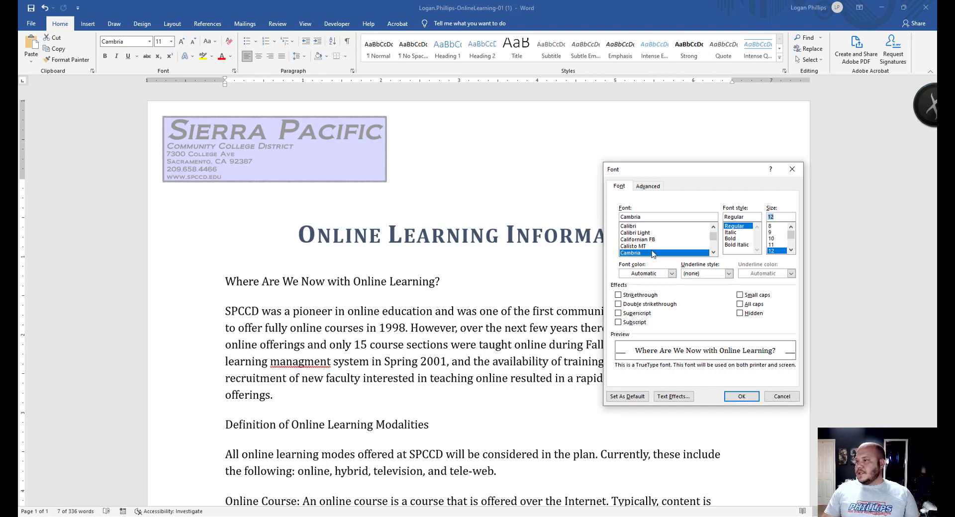
click(670, 274)
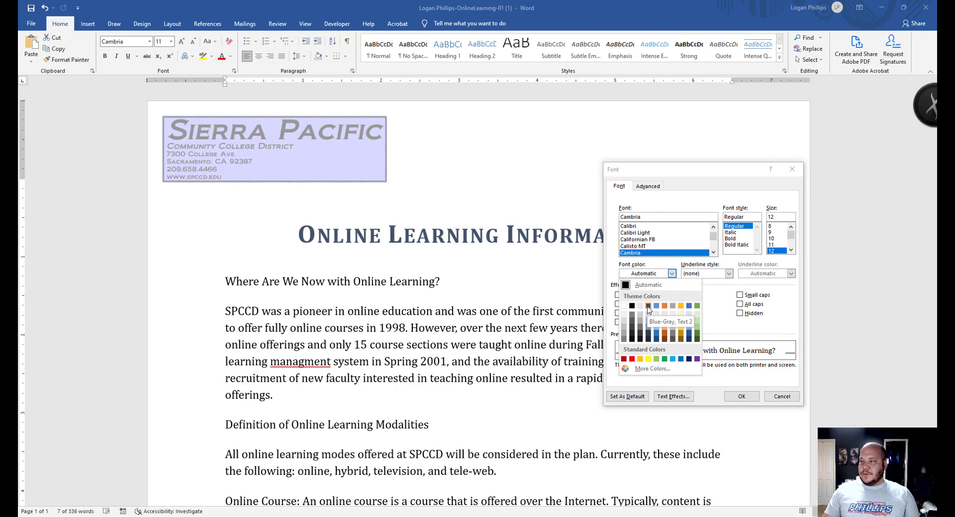
click(648, 307)
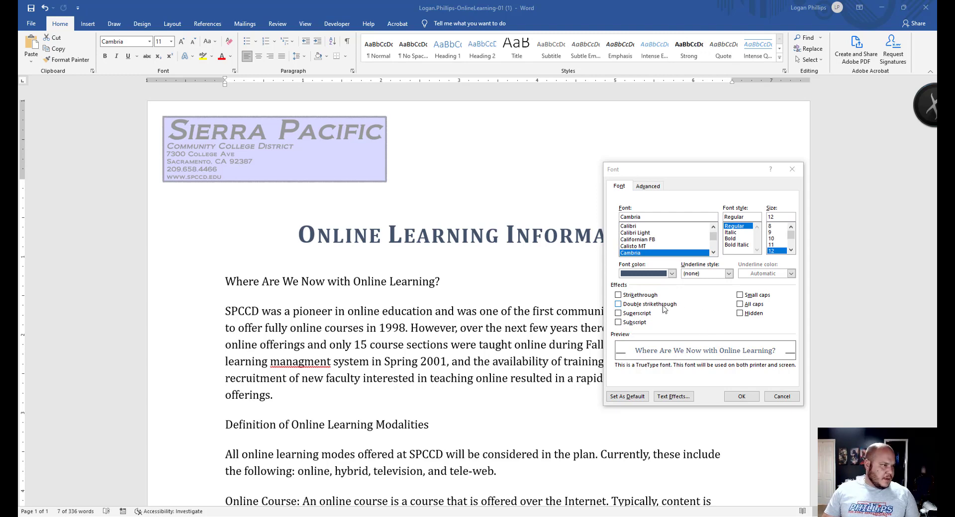
click(729, 274)
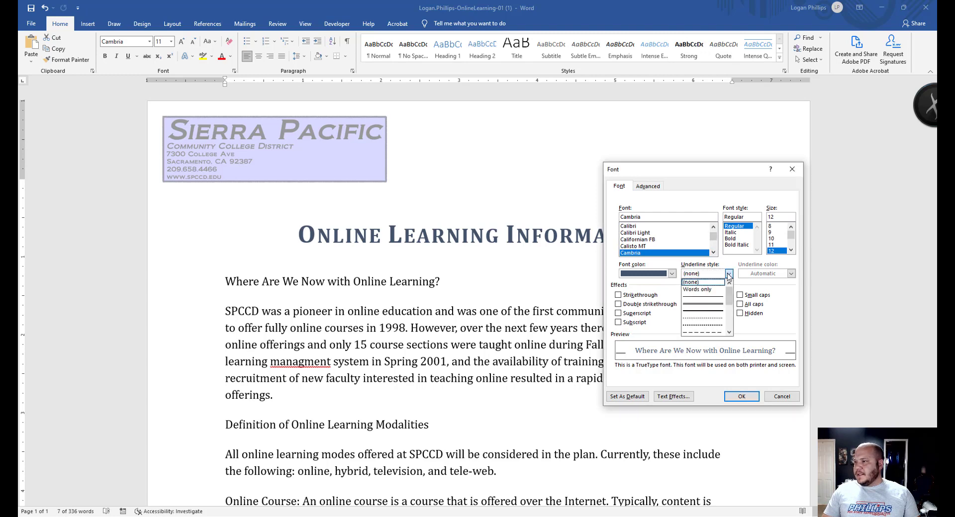
click(719, 307)
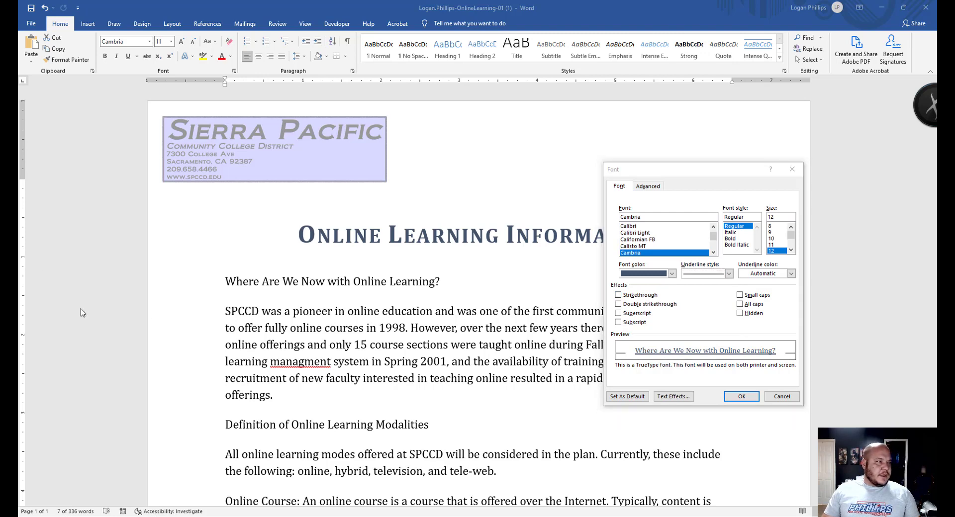
click(791, 273)
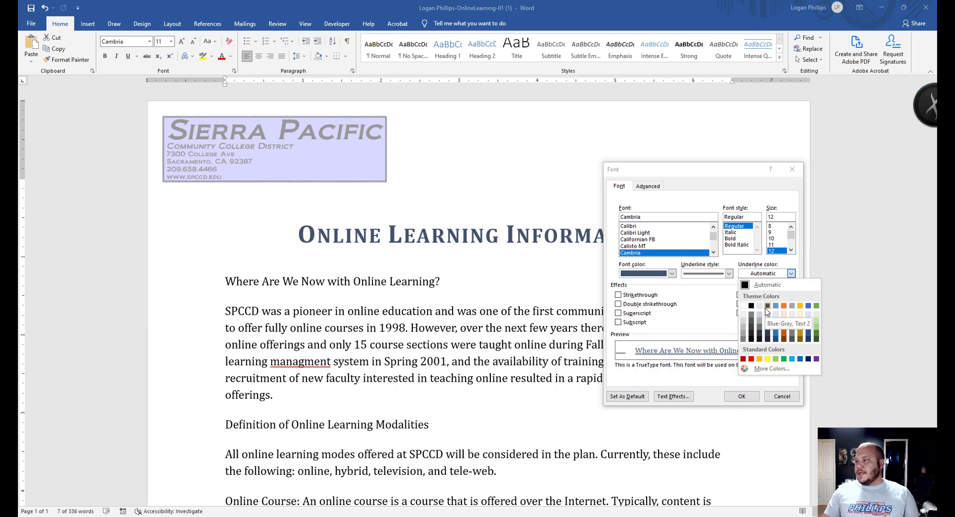
click(766, 307)
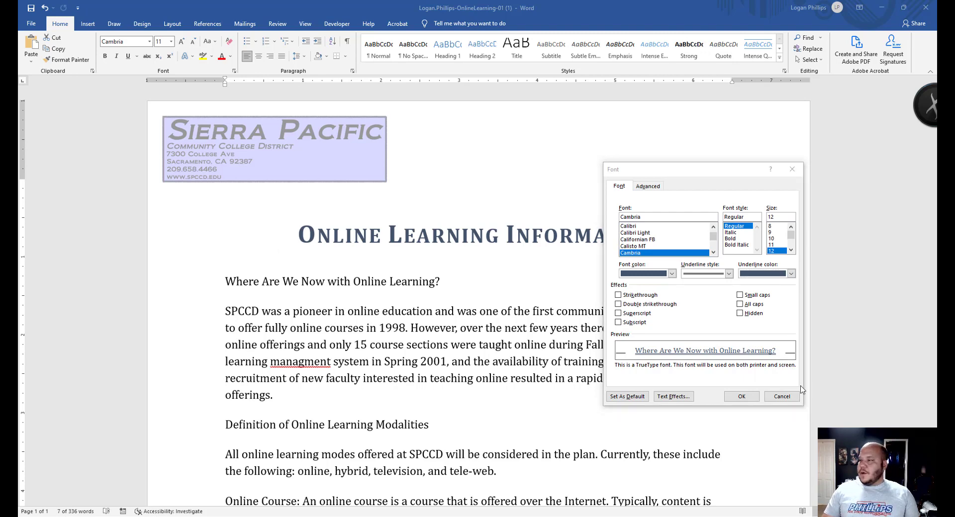
click(741, 396)
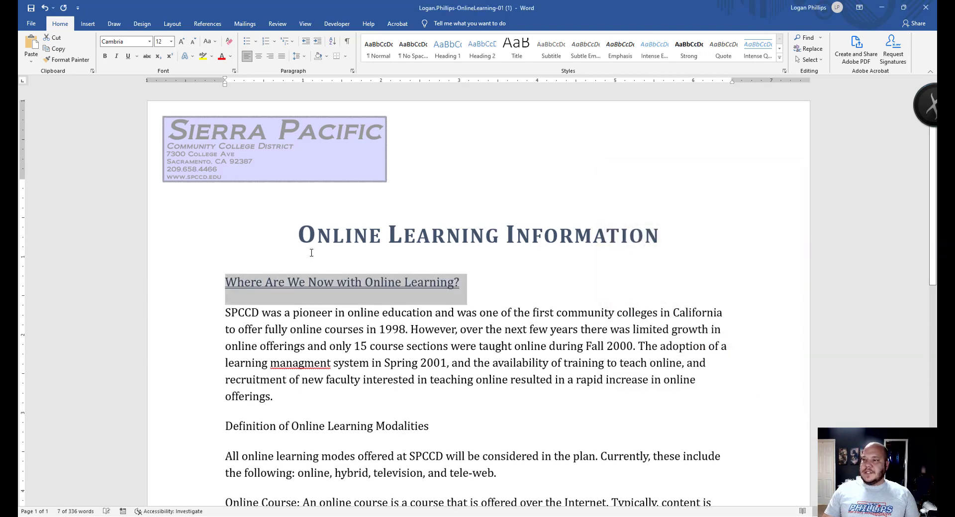
click(501, 313)
drag(260, 281, 463, 284)
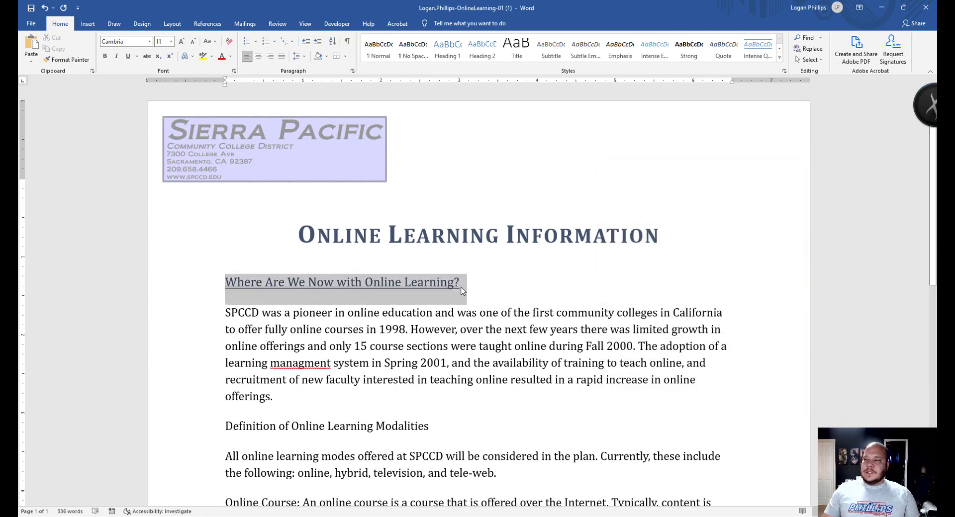
click(397, 363)
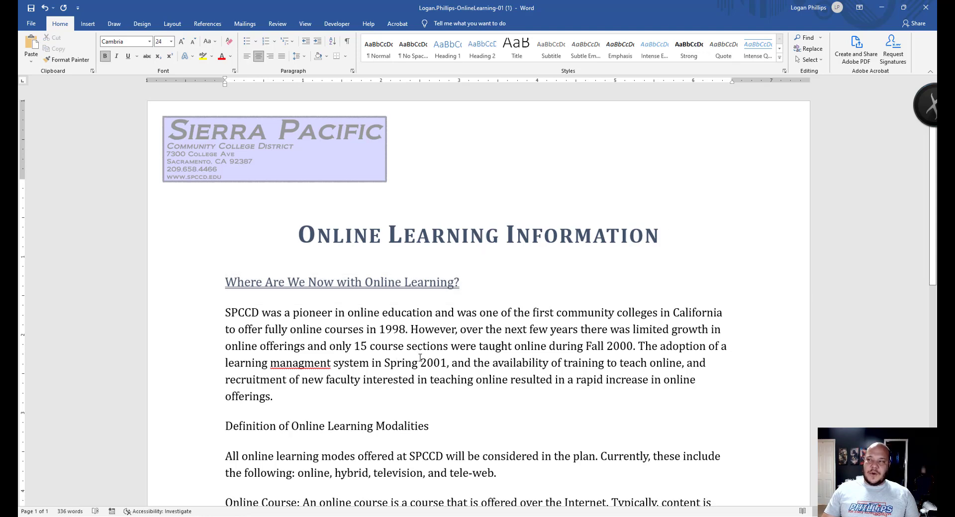
drag(225, 281, 454, 284)
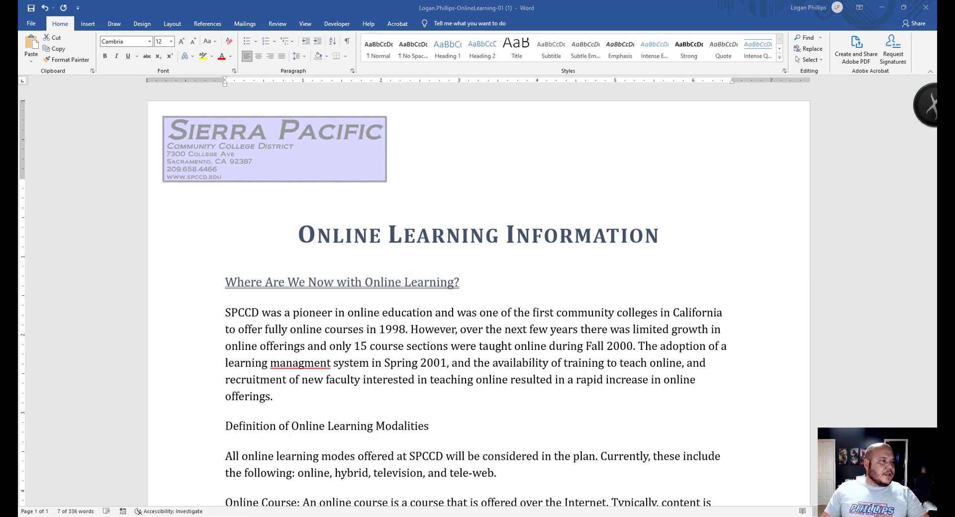
click(460, 283)
drag(460, 283, 196, 273)
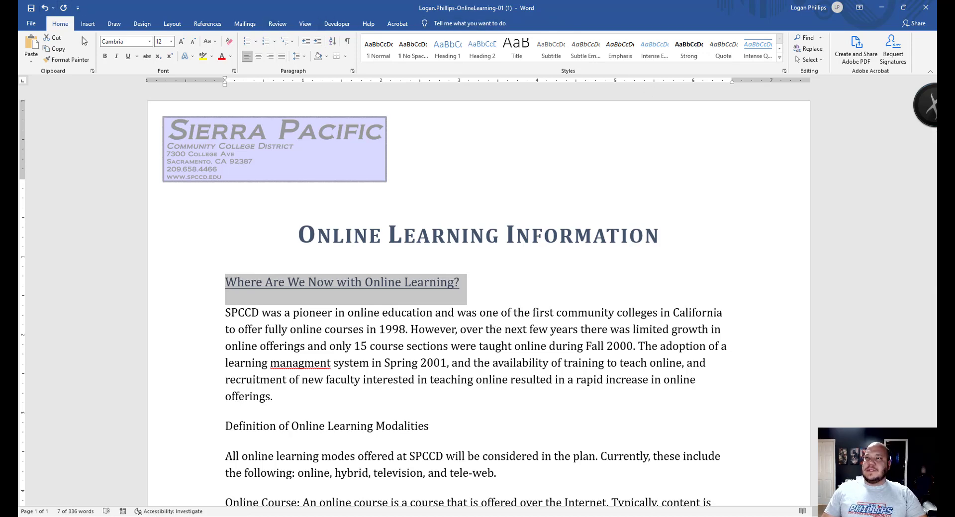
- Give the first heading an Offset: Bottom Right shadow and paint its formatting onto the Definition heading
click(192, 58)
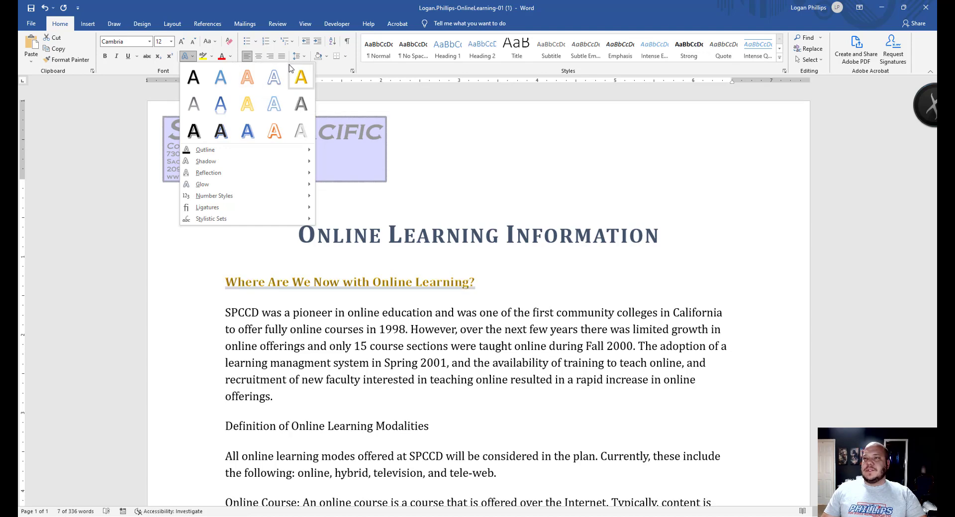
mouse_move(275, 163)
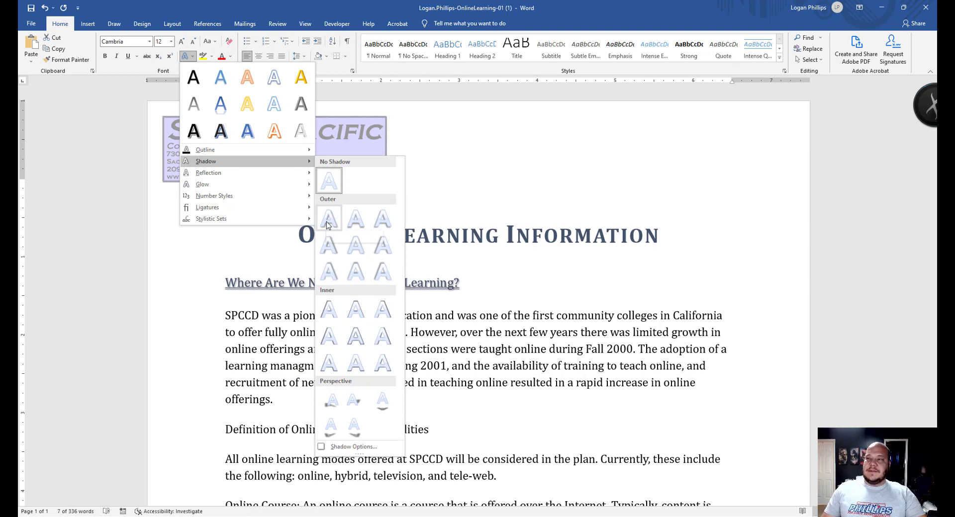
click(327, 222)
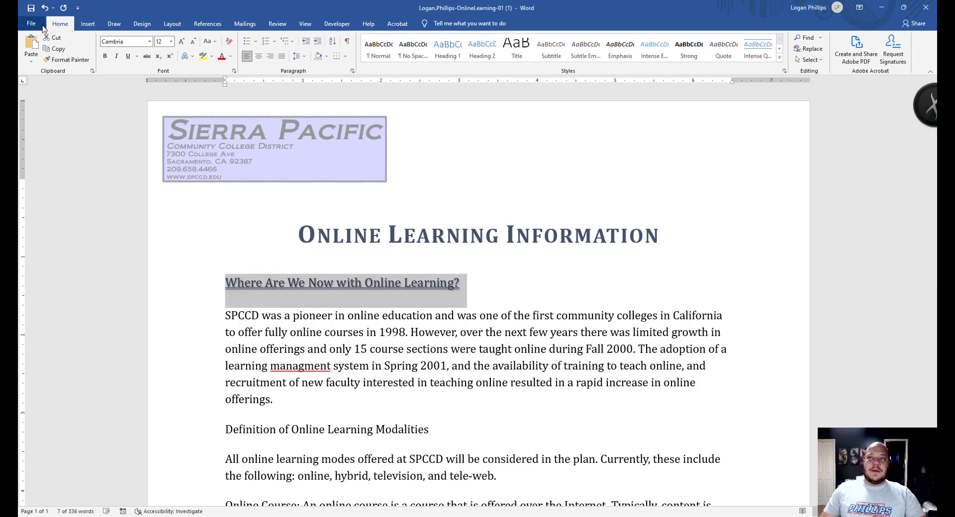
click(69, 61)
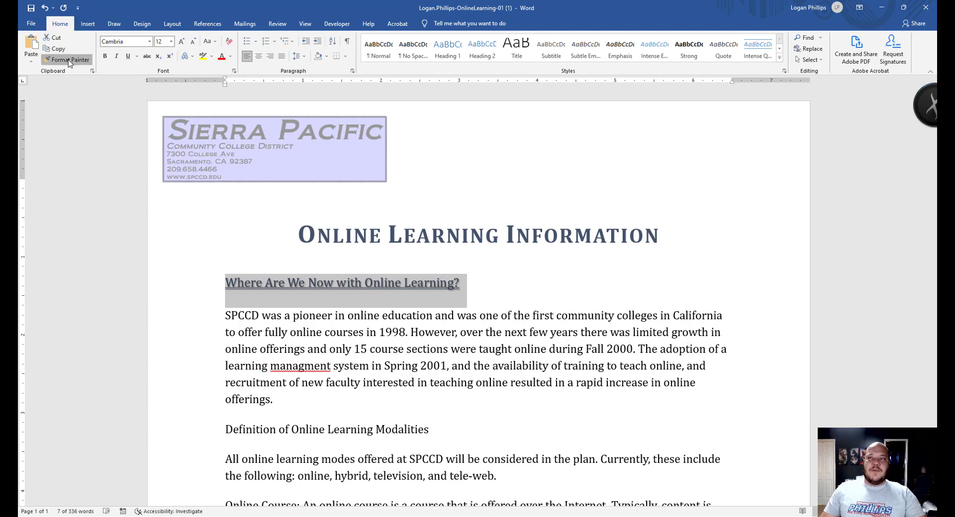
mouse_move(430, 430)
mouse_down()
mouse_move(367, 424)
mouse_move(230, 435)
mouse_up()
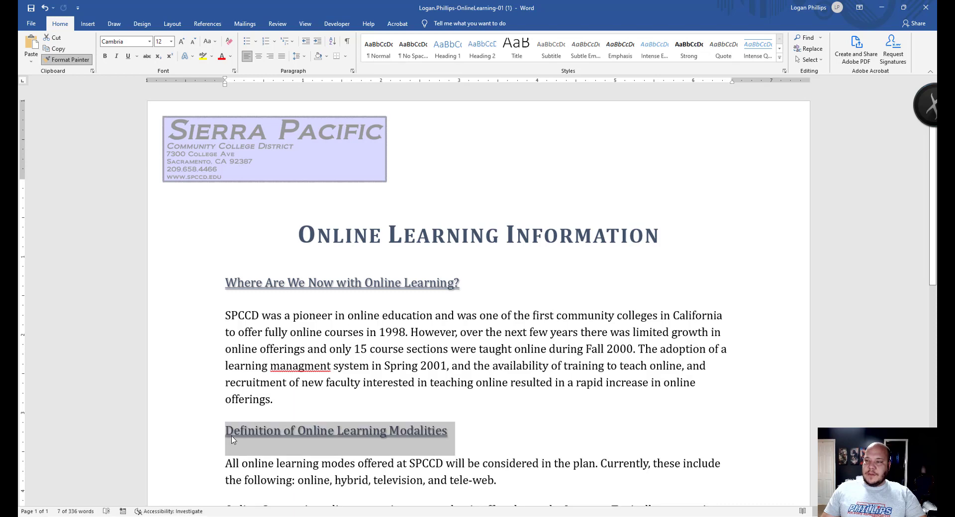
- Scroll through the handout comparing both headings' underlined, shadowed Blue-Gray formatting
scroll(434, 309, down, 1)
scroll(433, 309, down, 1)
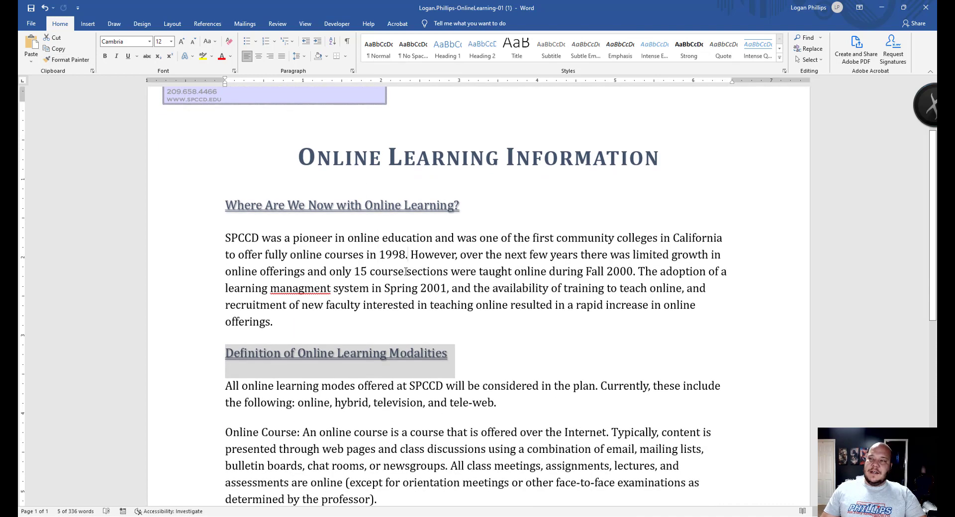
click(407, 254)
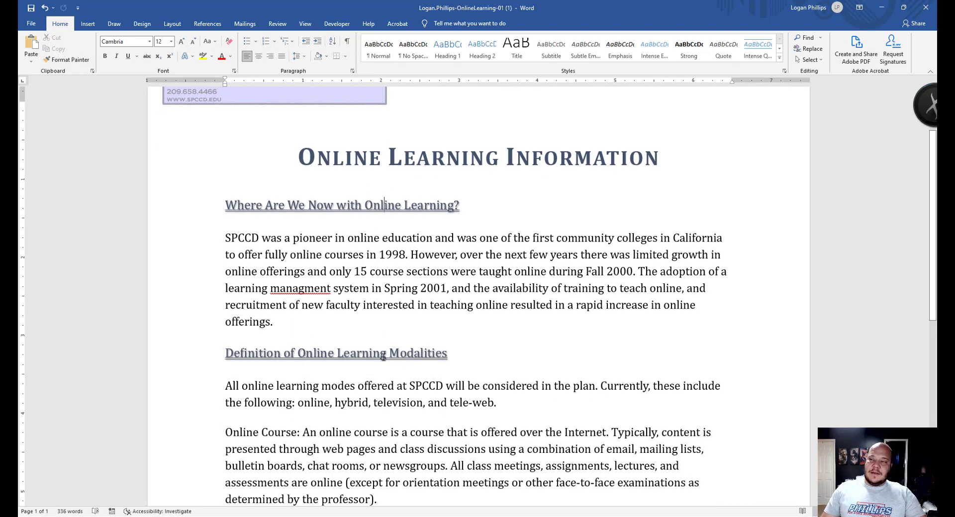
click(404, 204)
click(400, 353)
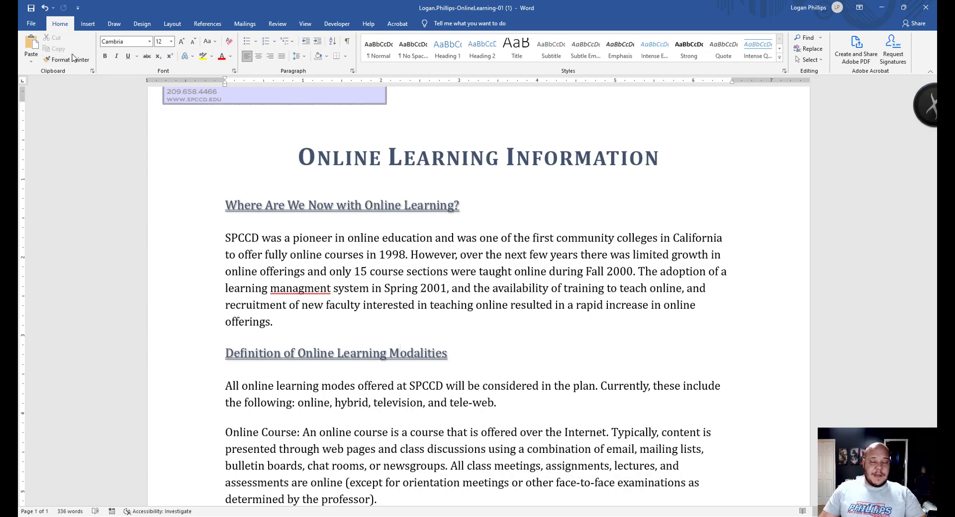
scroll(354, 312, down, 8)
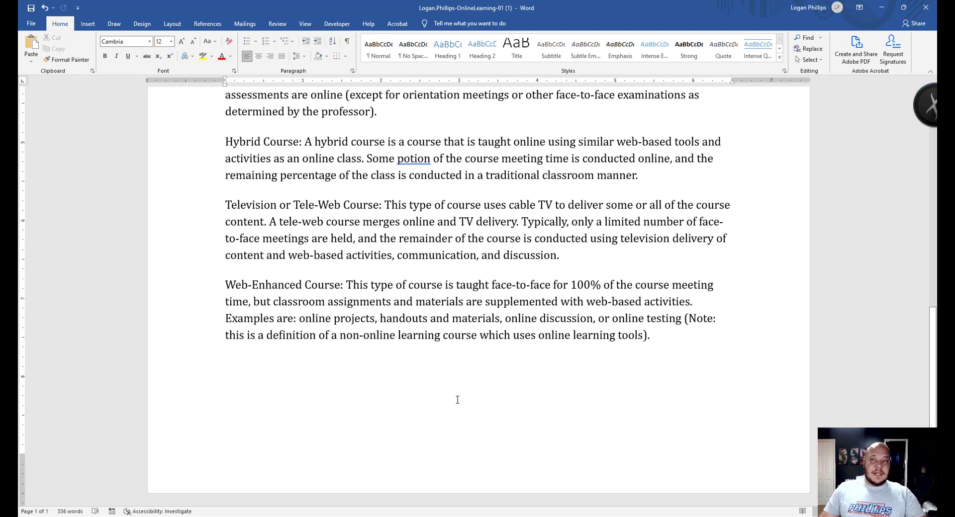
scroll(456, 398, up, 5)
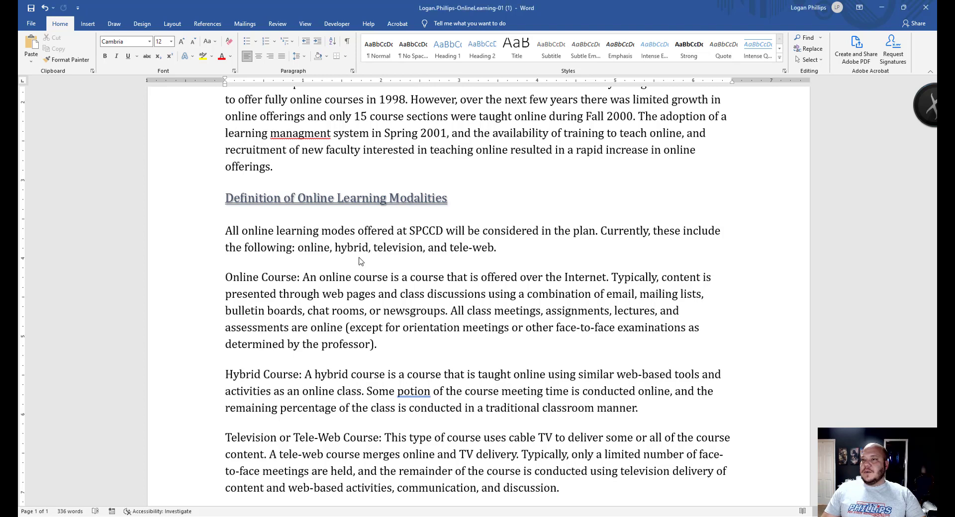
scroll(362, 255, up, 3)
scroll(373, 253, up, 2)
scroll(379, 253, down, 4)
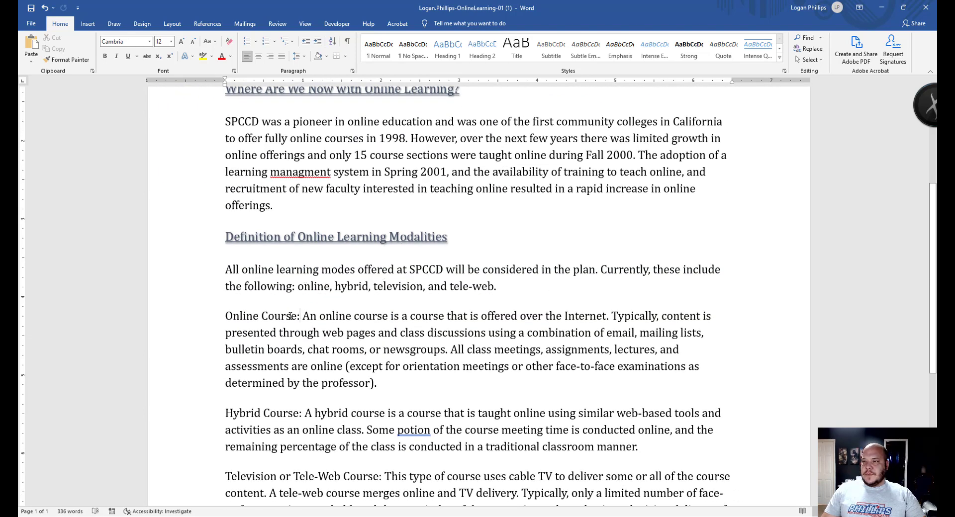
- Select the 'Online Course:' label at the start of the first course definition
drag(301, 317, 226, 316)
scroll(396, 231, down, 2)
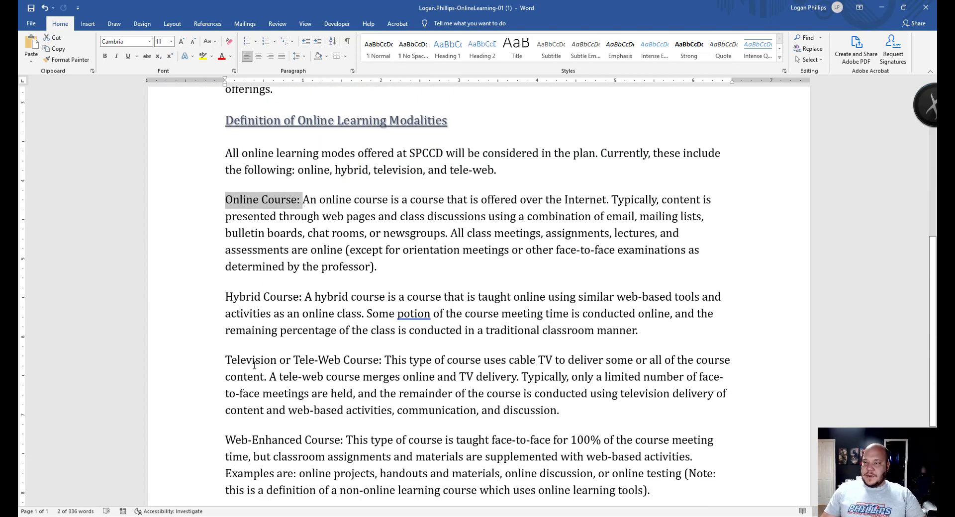
scroll(265, 338, down, 1)
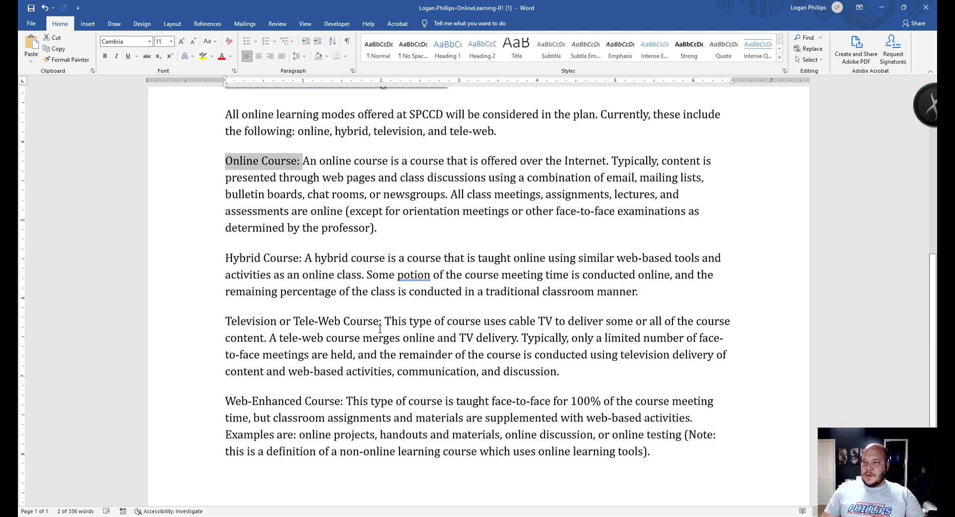
scroll(396, 310, up, 1)
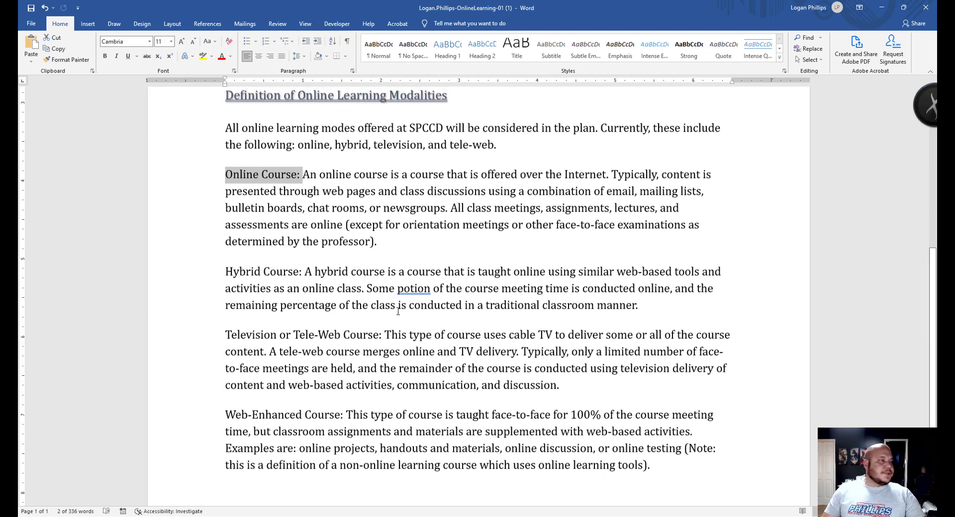
key(Right)
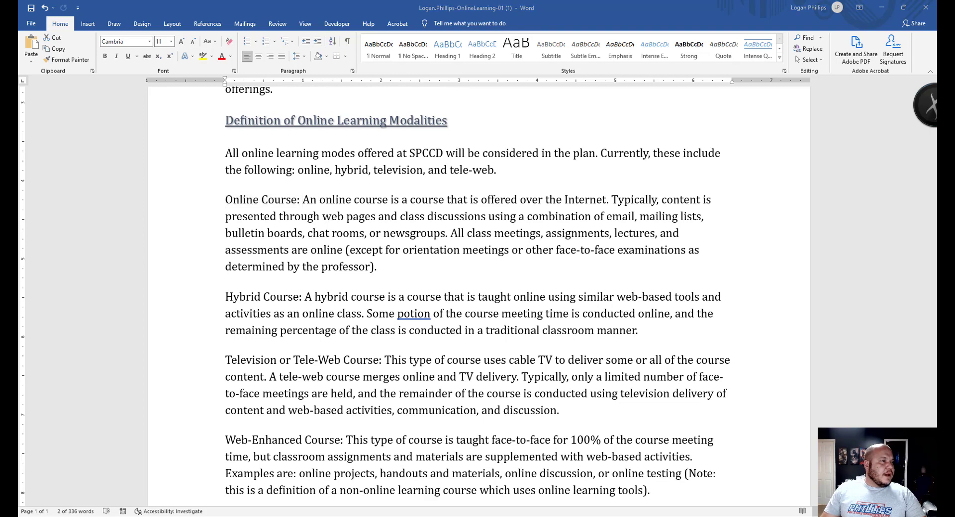
click(237, 75)
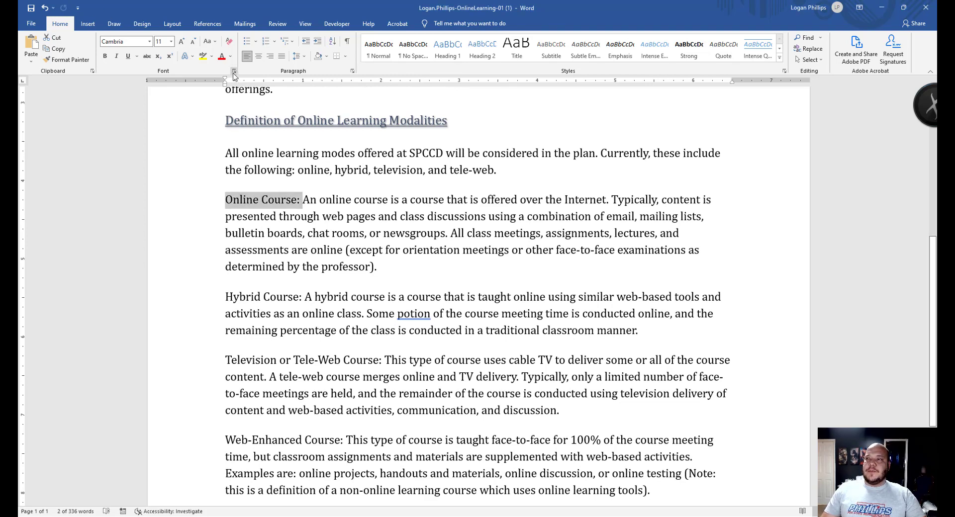
- Make 'Online Course:' bold 13 pt Blue-Gray, Text 2 small caps via the Font dialog
key(ctrl+d)
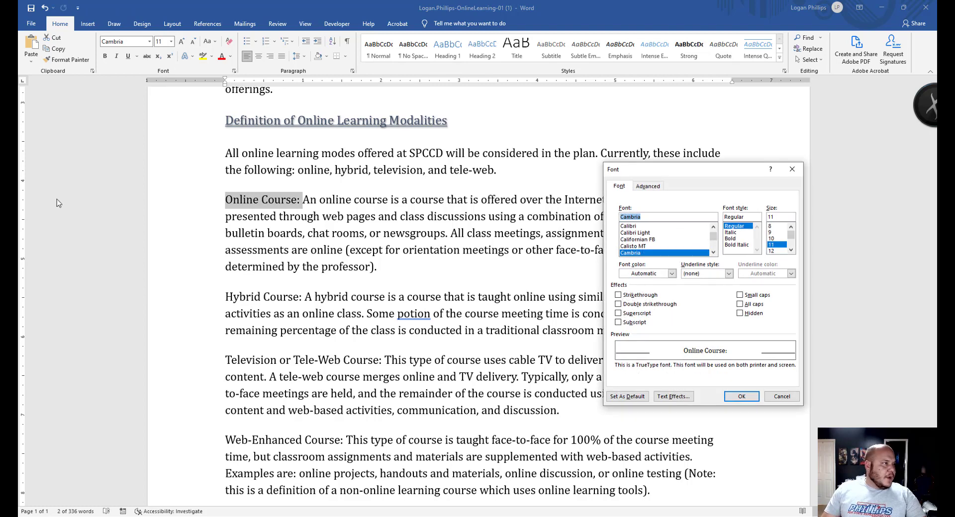
key(alt+Tab)
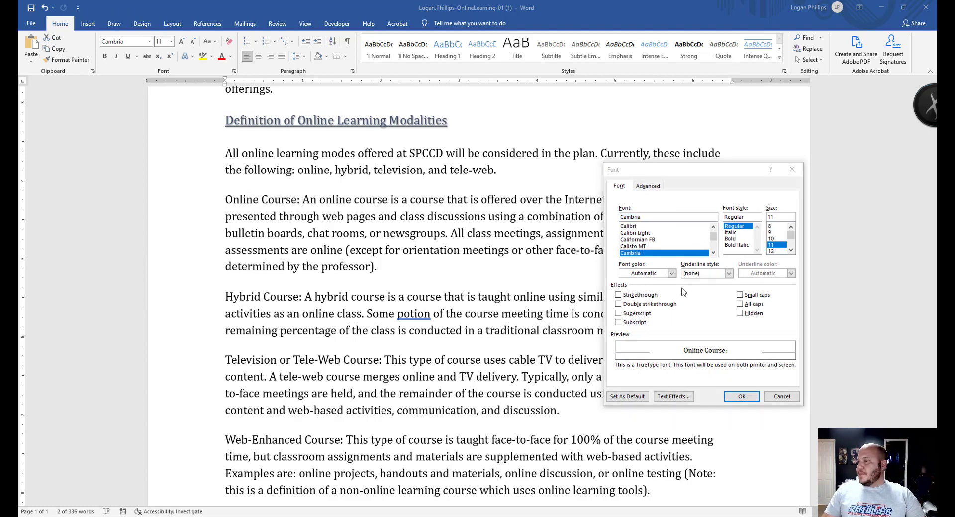
click(741, 239)
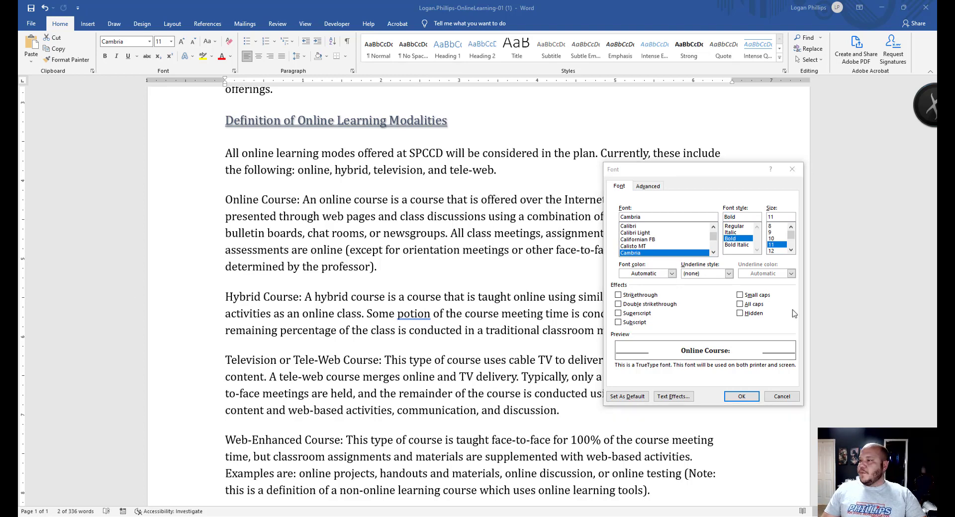
click(672, 273)
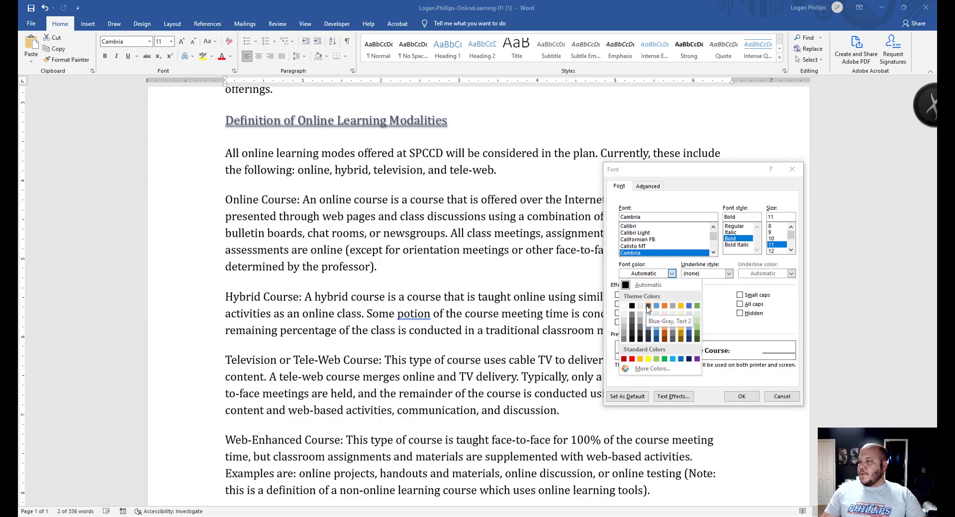
click(648, 305)
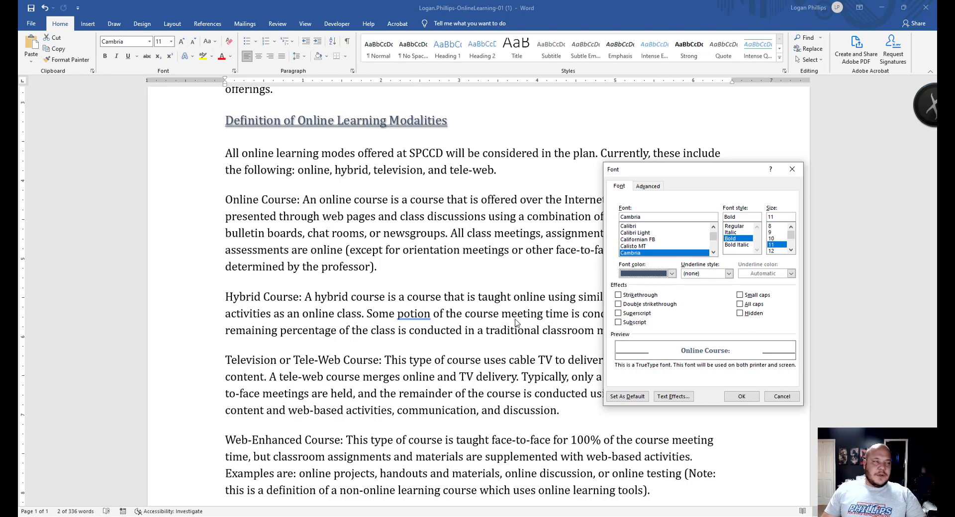
click(740, 295)
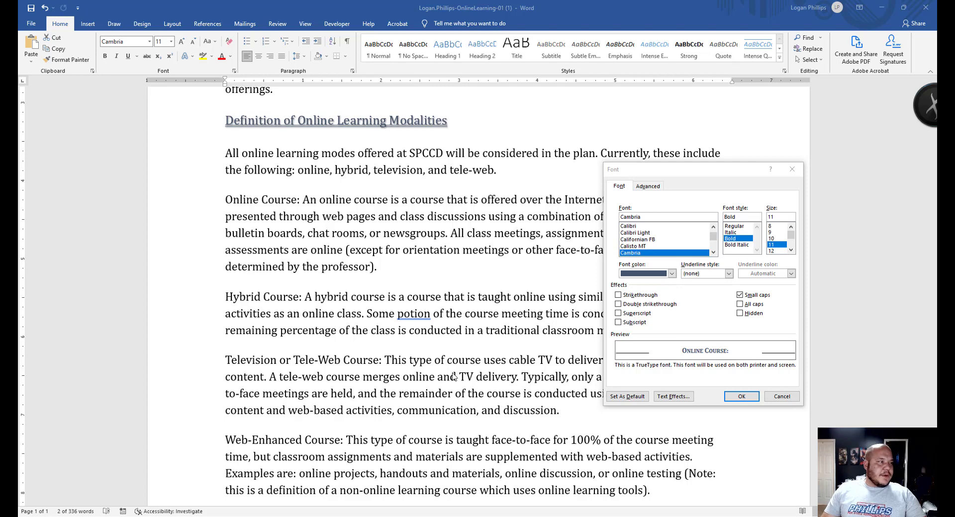
click(740, 397)
click(371, 269)
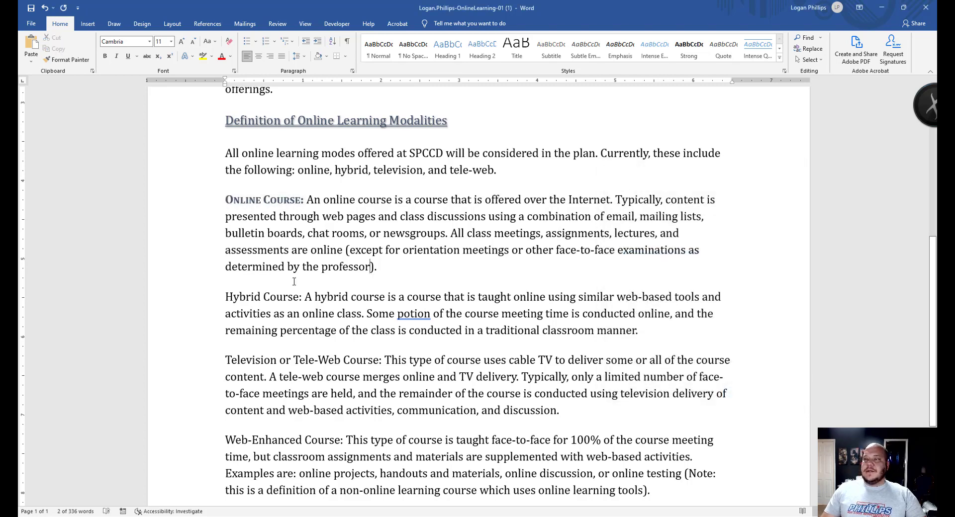
- Select the formatted 'Online Course:' label and copy its formatting with Format Painter
drag(226, 199, 305, 201)
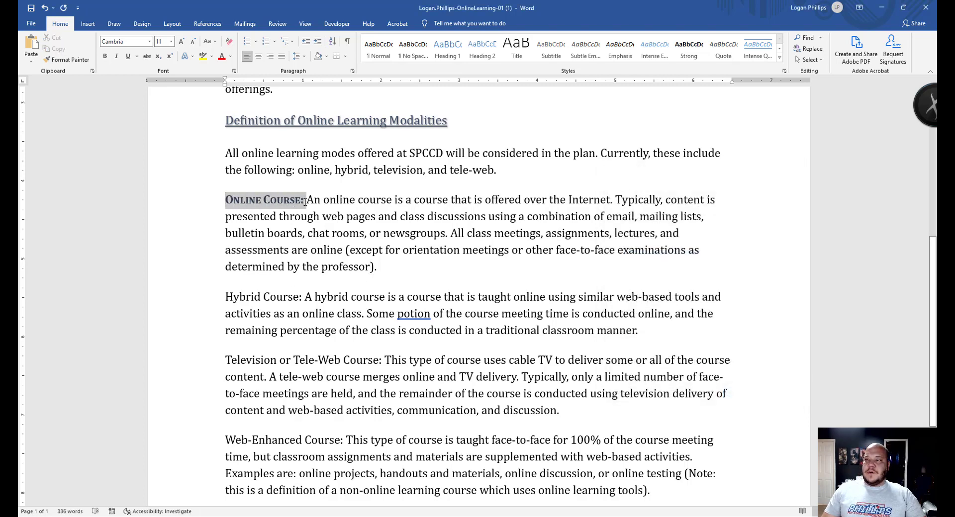
scroll(234, 316, up, 2)
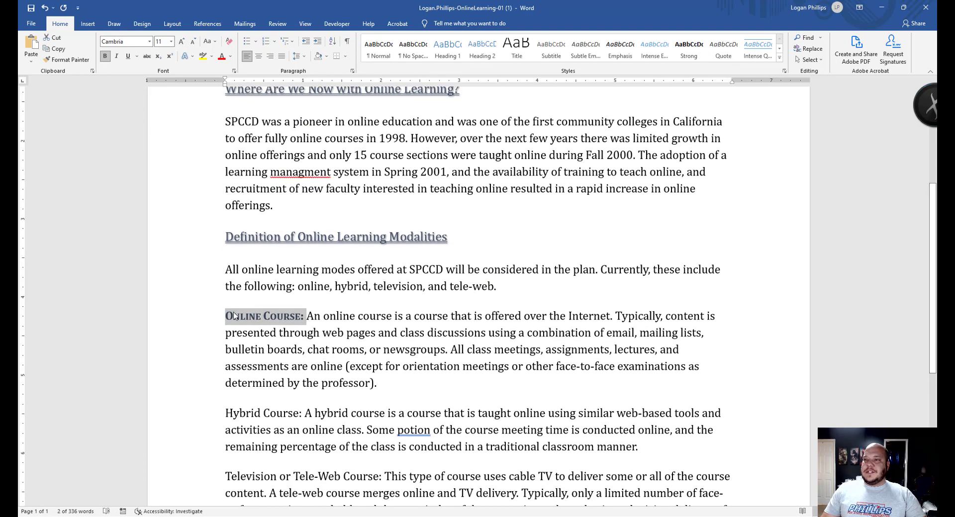
scroll(348, 233, up, 3)
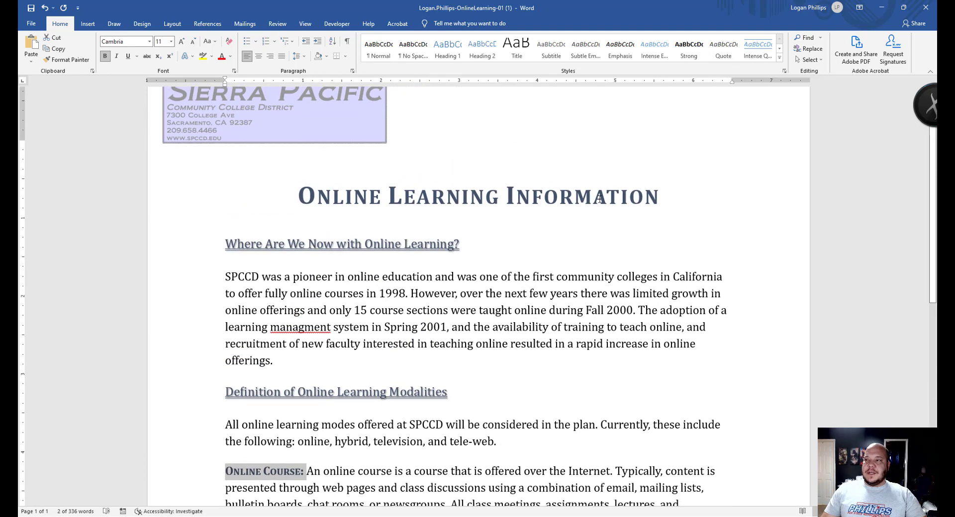
scroll(415, 306, down, 5)
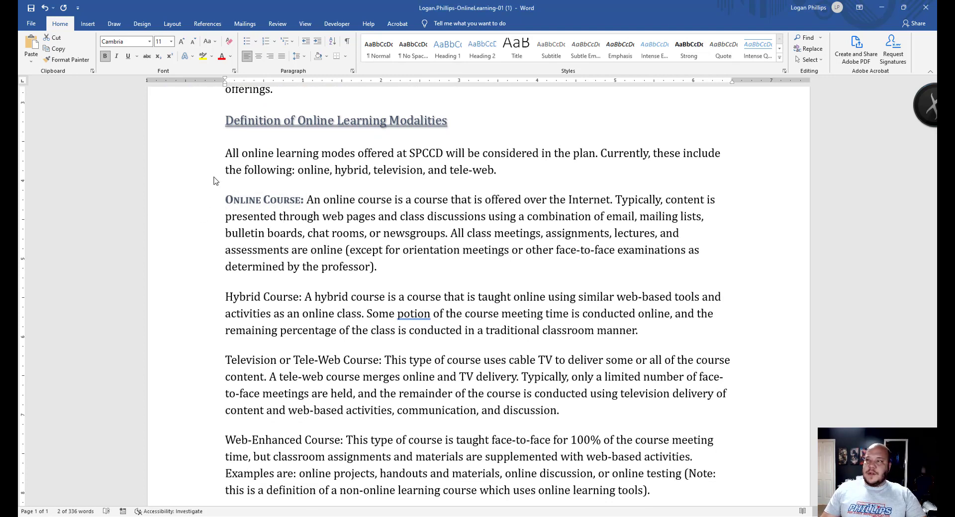
click(225, 195)
scroll(252, 355, down, 2)
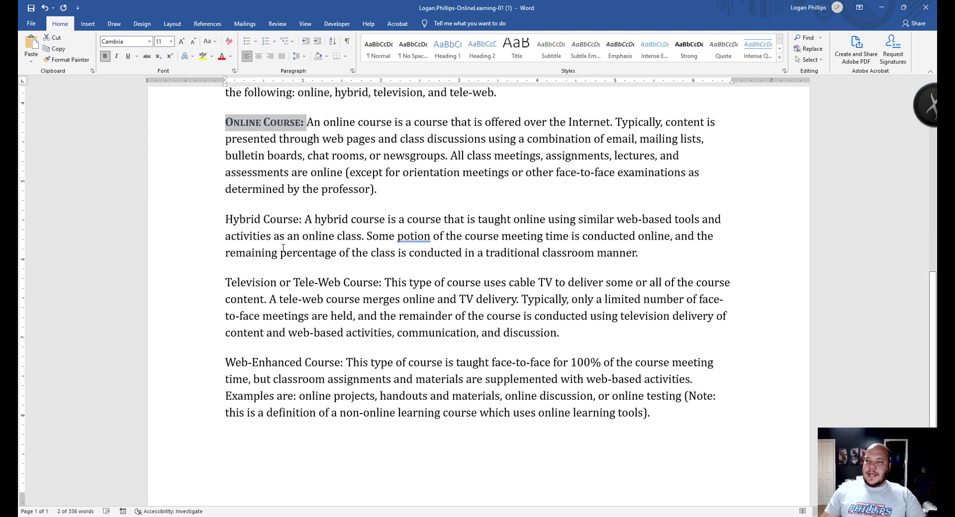
scroll(283, 247, down, 2)
scroll(283, 209, up, 3)
click(284, 160)
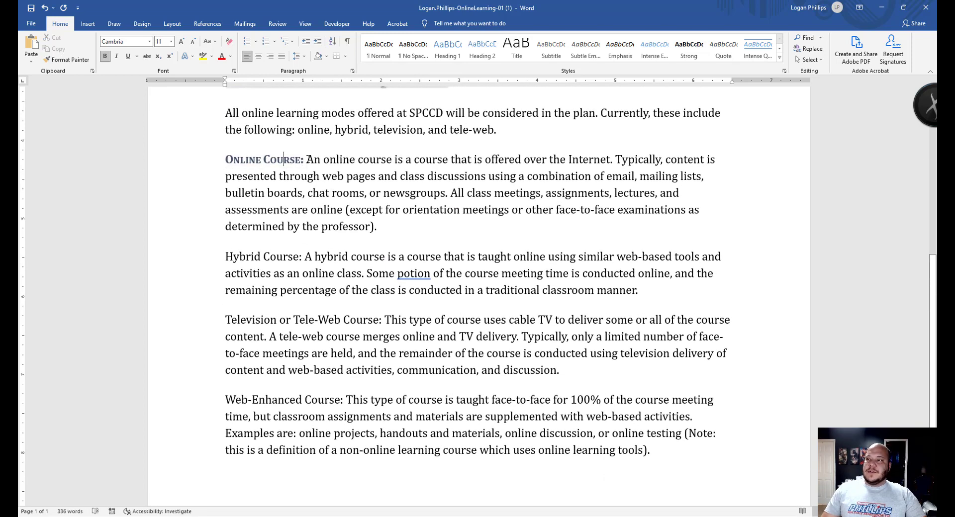
drag(307, 160, 225, 160)
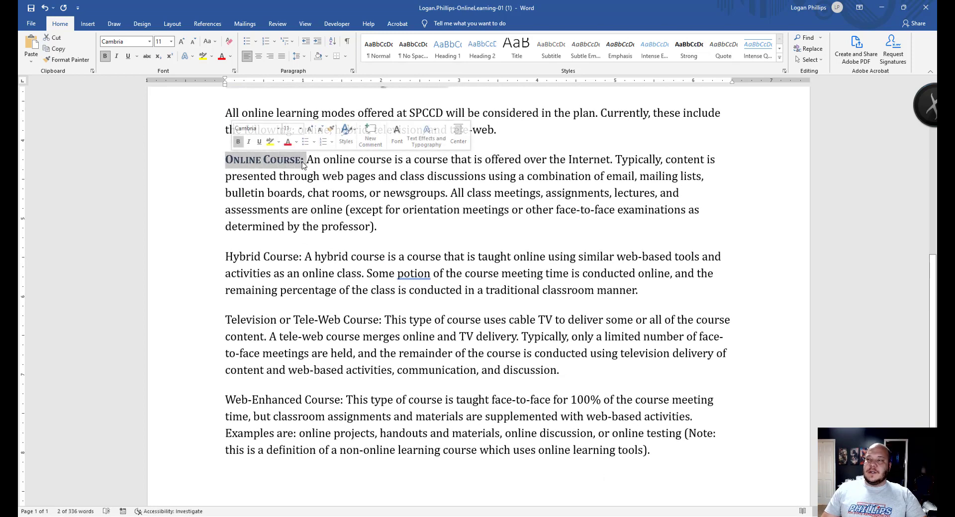
click(60, 60)
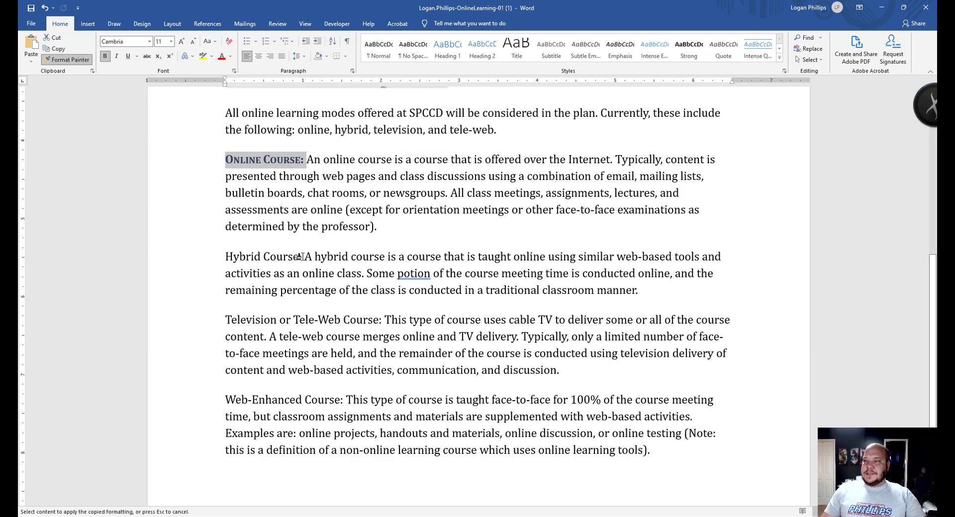
- Paint the label formatting onto Hybrid Course:, Television or Tele-Web Course: and Web-Enhanced Course:
drag(288, 257, 225, 257)
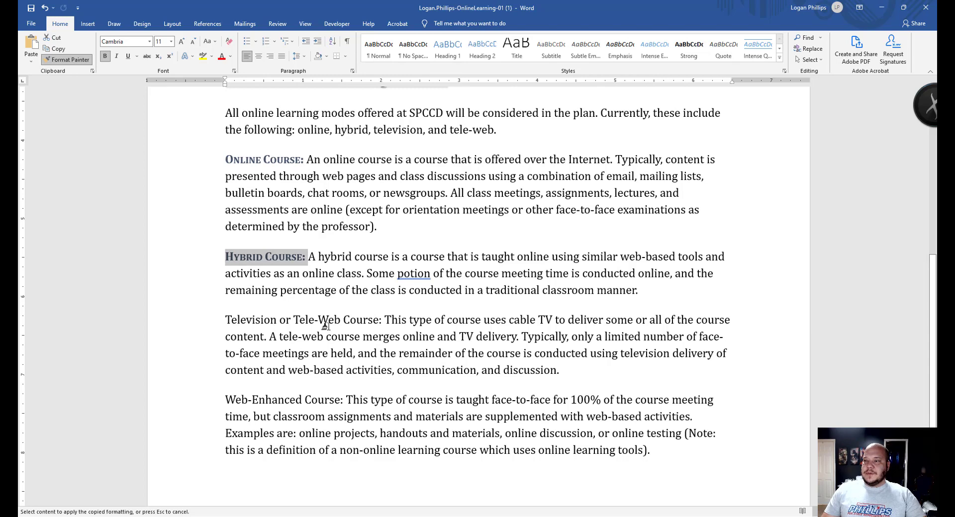
drag(382, 321, 227, 324)
drag(345, 400, 225, 400)
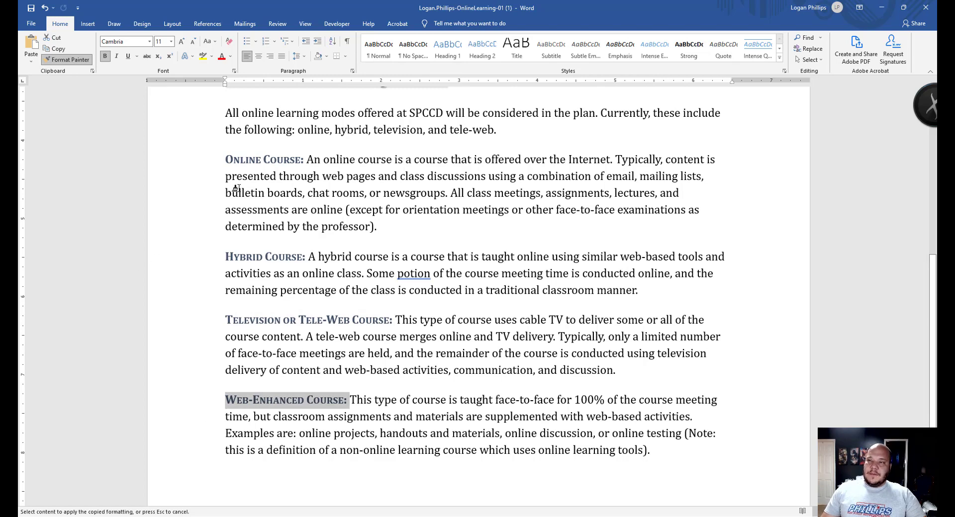
click(56, 60)
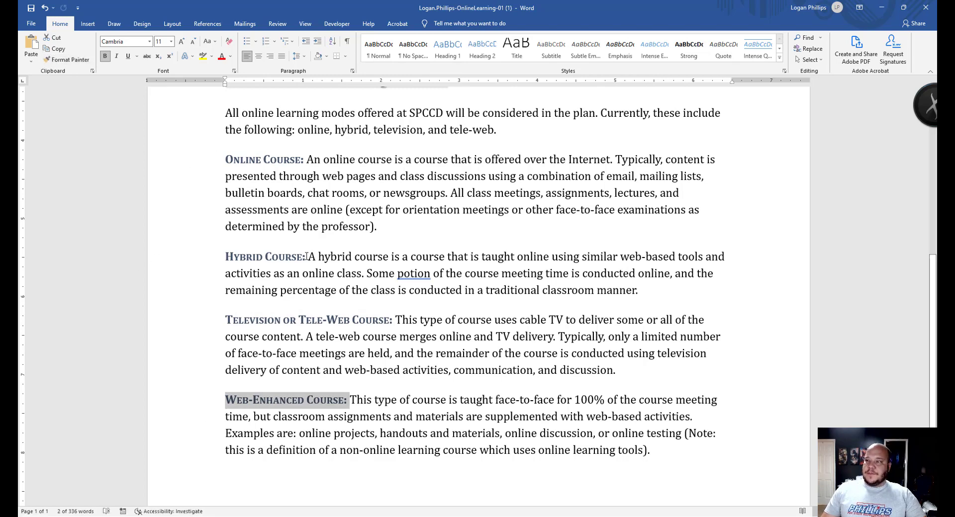
- Copy the Hybrid Course: formatting and reapply it to the Online Course: label
drag(306, 257, 225, 257)
click(66, 60)
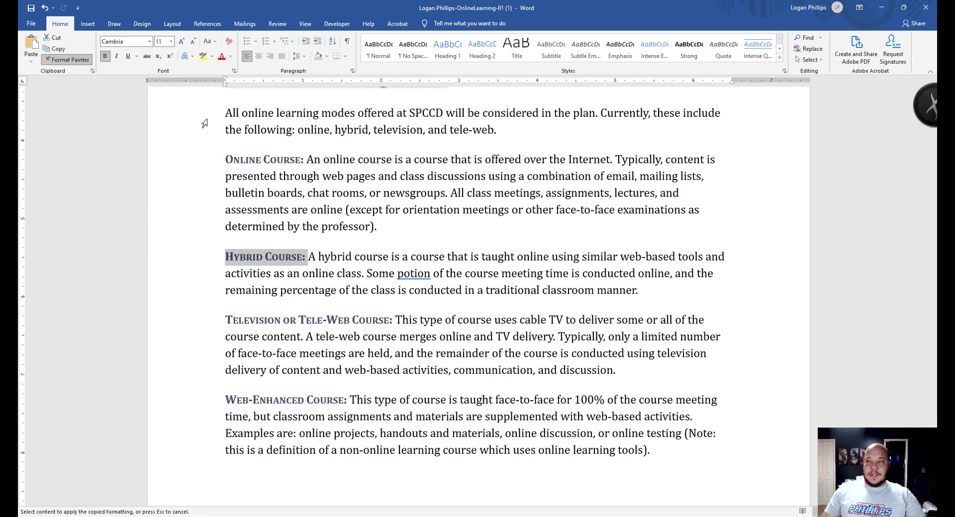
click(265, 254)
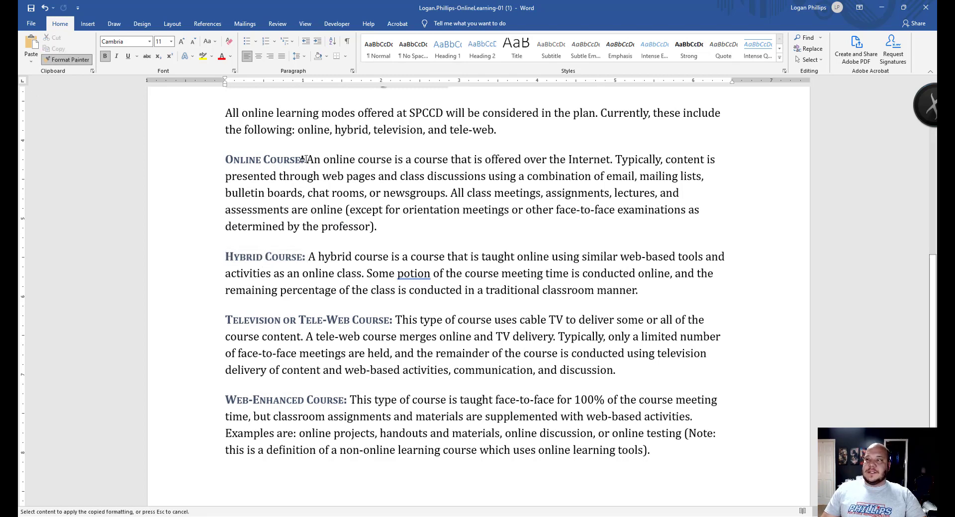
drag(305, 159, 225, 159)
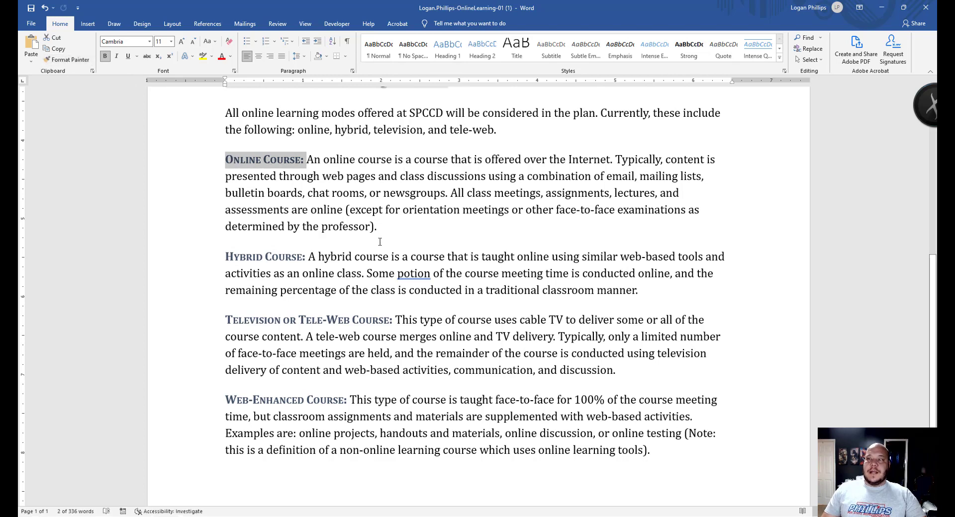
click(69, 59)
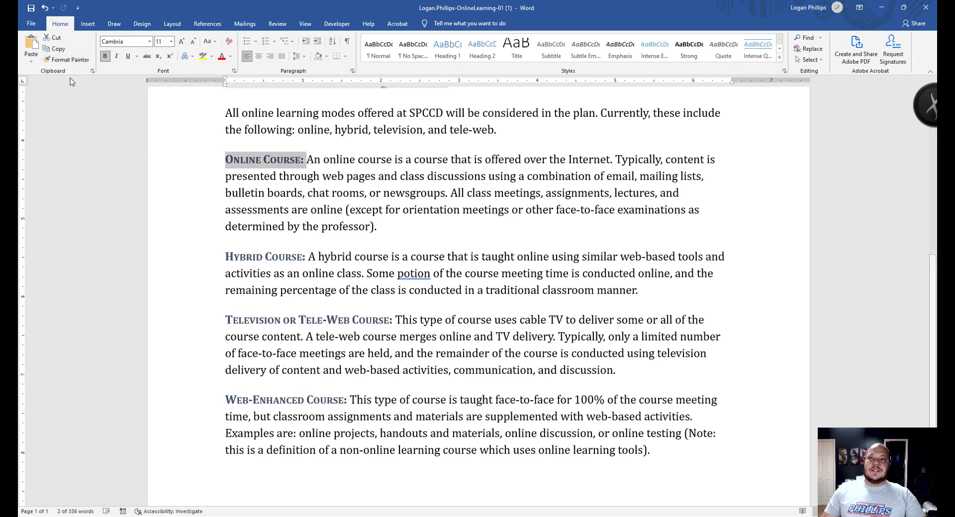
- Lock Format Painter on, paint 'rooms' and 'newsgroups', then undo the last stray formatting
double_click(69, 59)
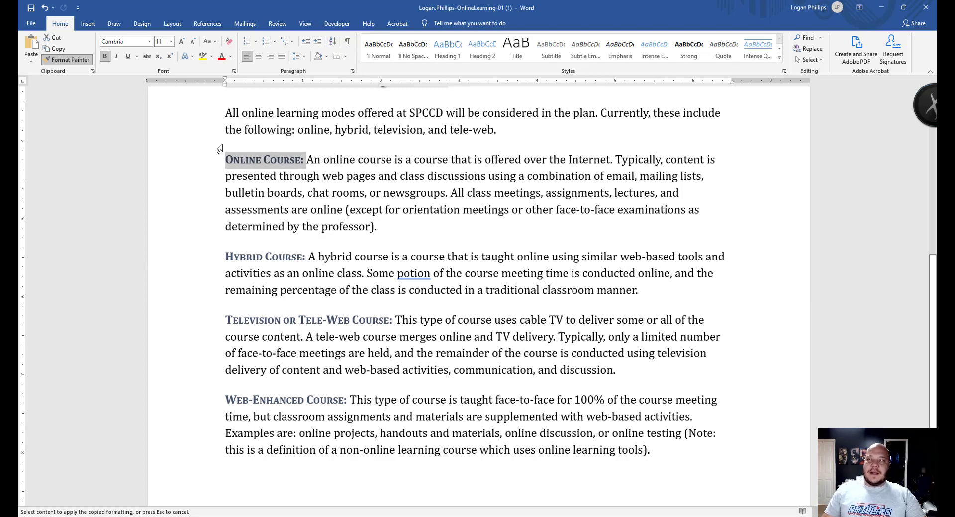
click(343, 193)
click(390, 193)
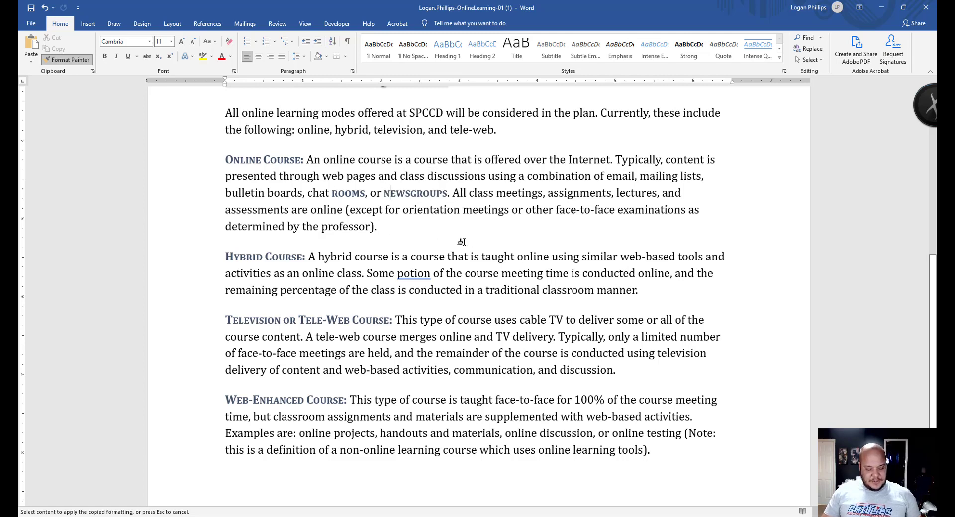
key(ctrl+z)
key(ctrl+z)
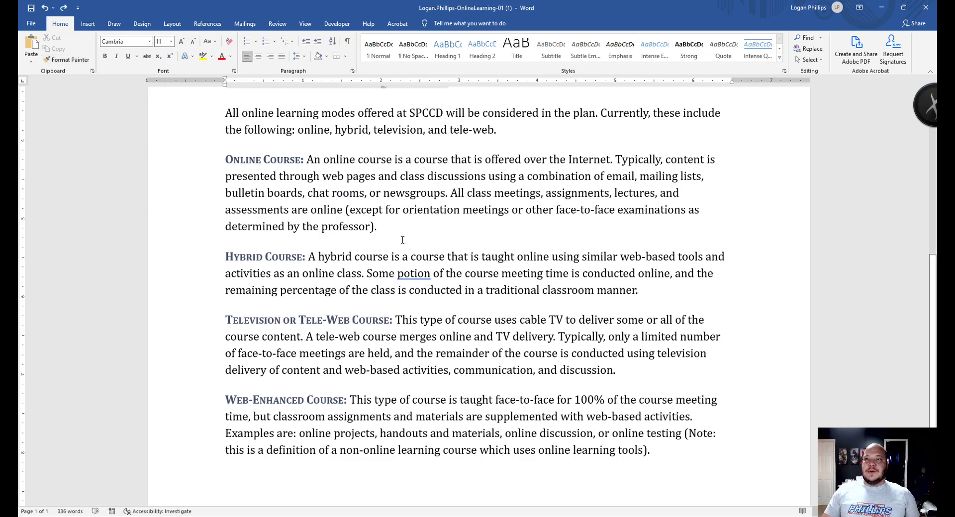
- Fix the misspellings 'managment' to 'management' and 'potion' to 'portion' using spelling suggestions
click(402, 240)
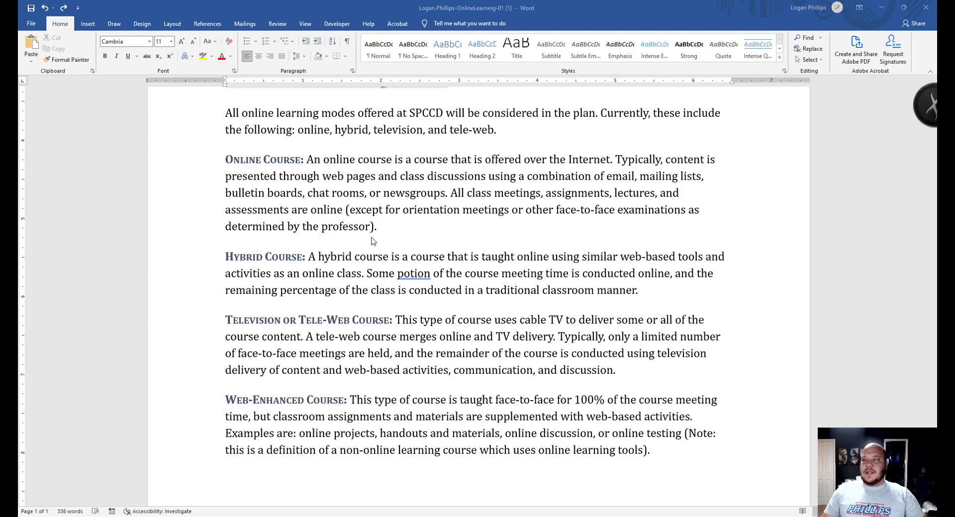
scroll(427, 244, up, 5)
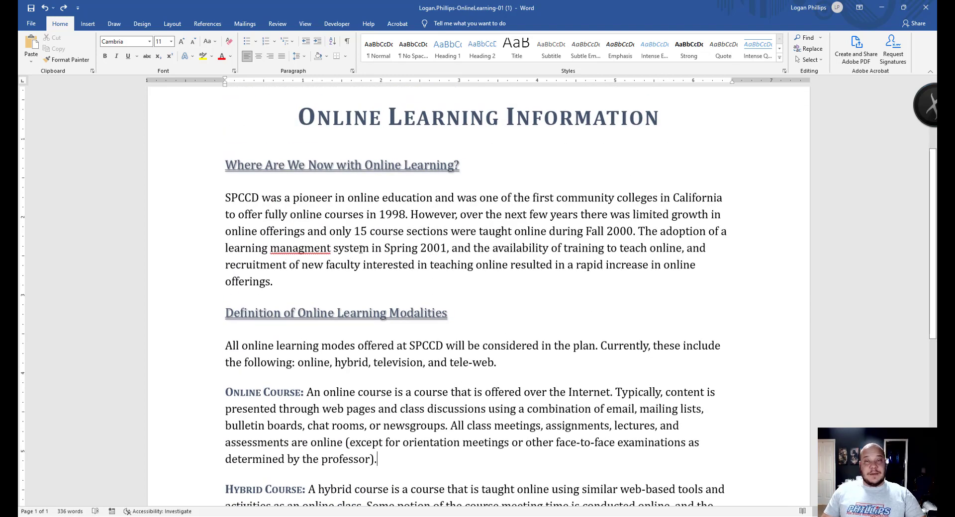
right_click(300, 250)
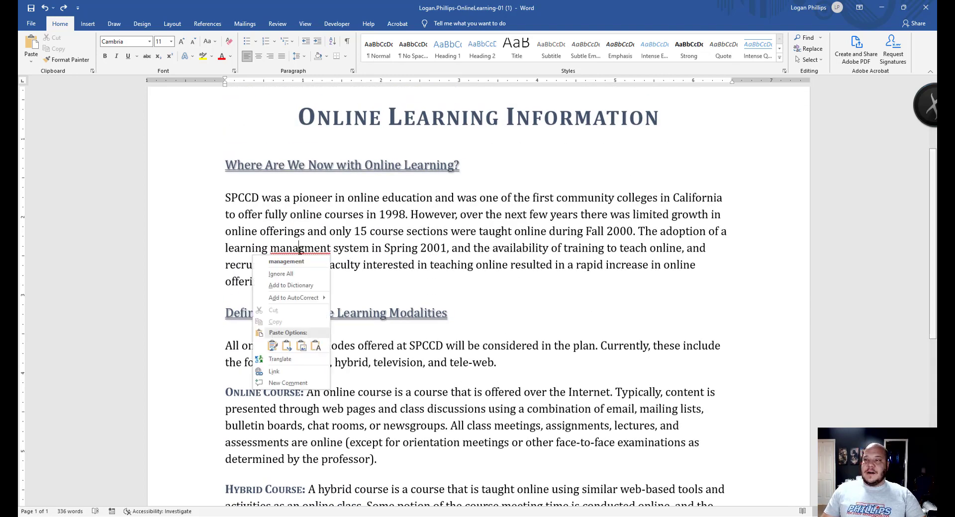
click(310, 264)
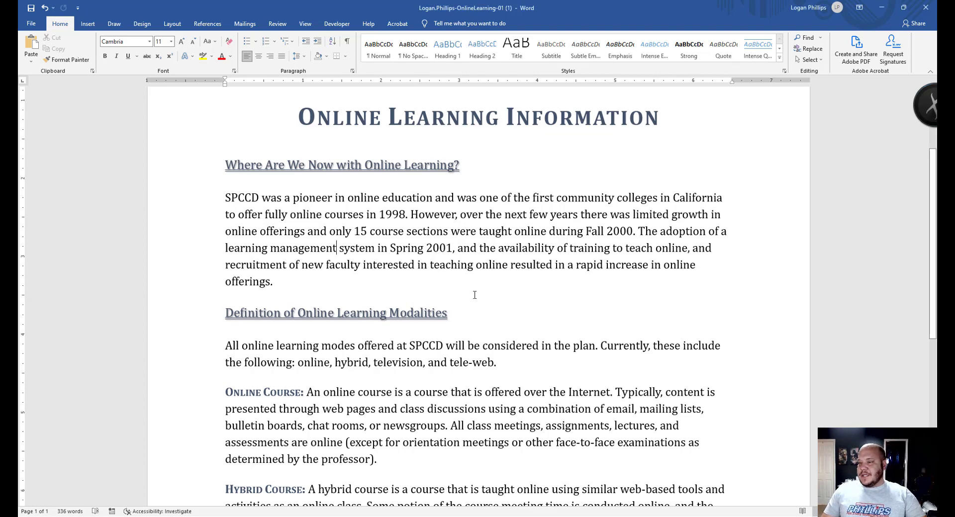
scroll(475, 295, down, 5)
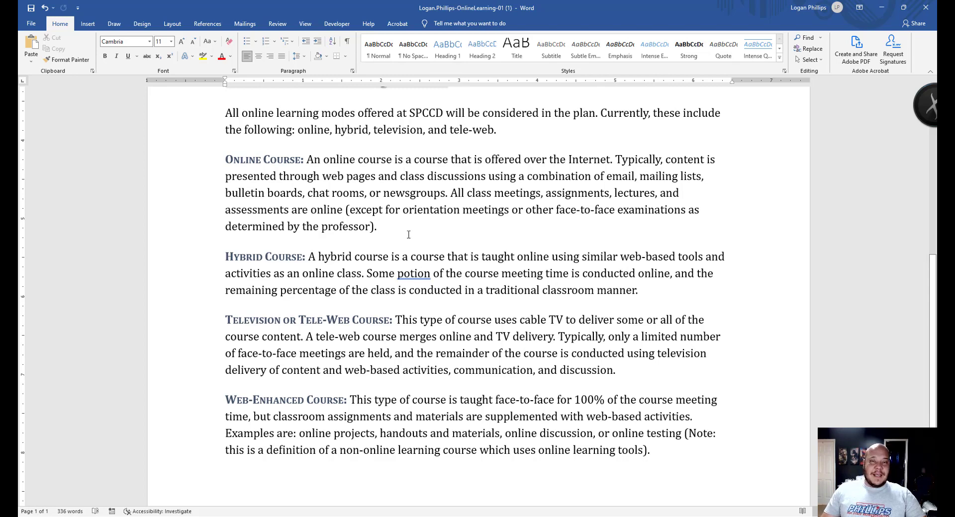
right_click(405, 274)
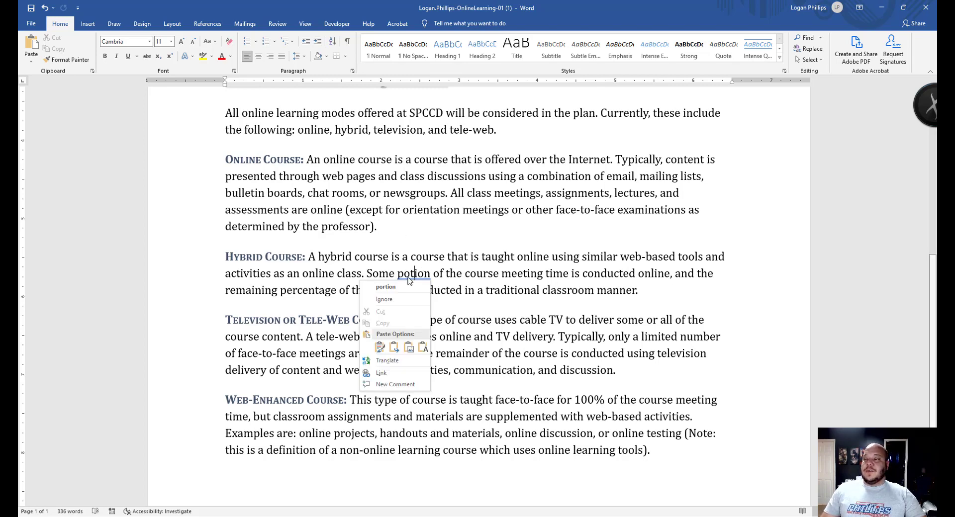
click(386, 287)
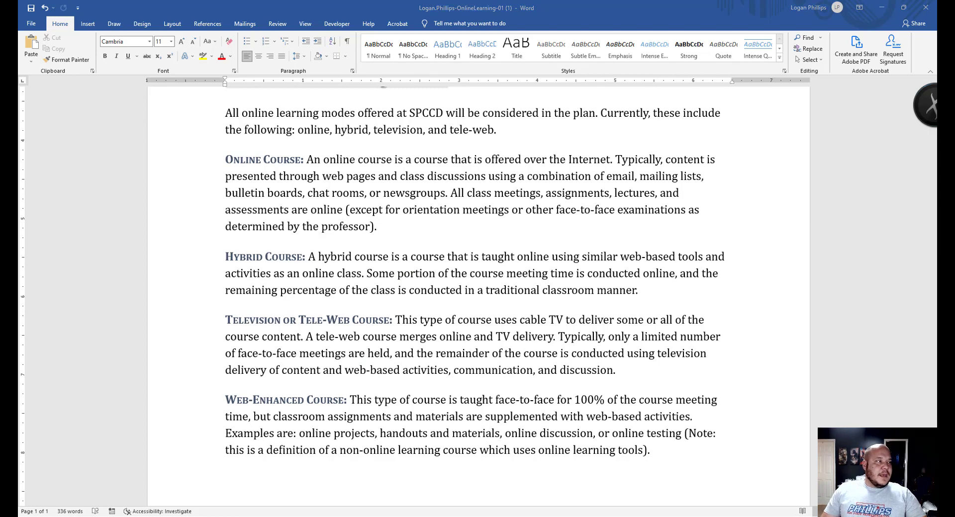
scroll(624, 374, down, 2)
scroll(625, 374, up, 8)
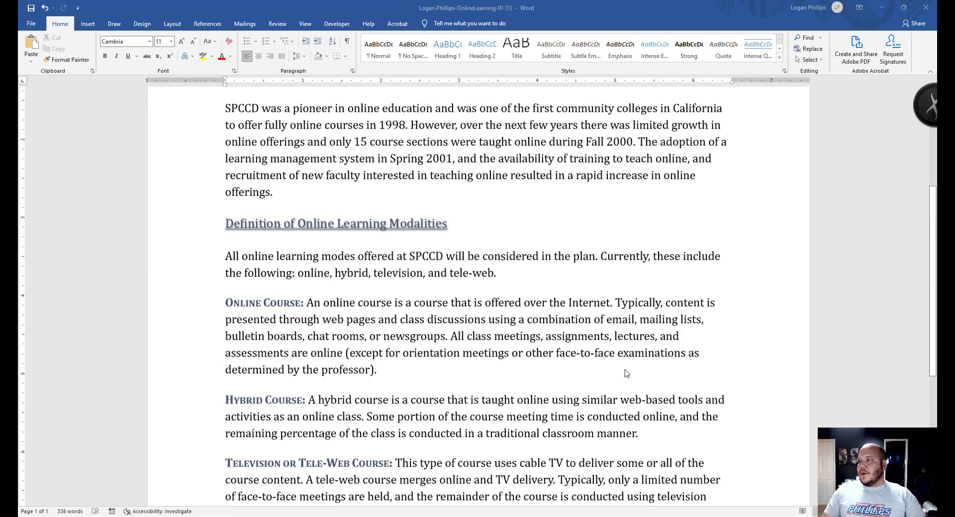
- Italicize the '(Note: … online learning tools).' sentence ending the Web-Enhanced Course paragraph
scroll(503, 362, down, 9)
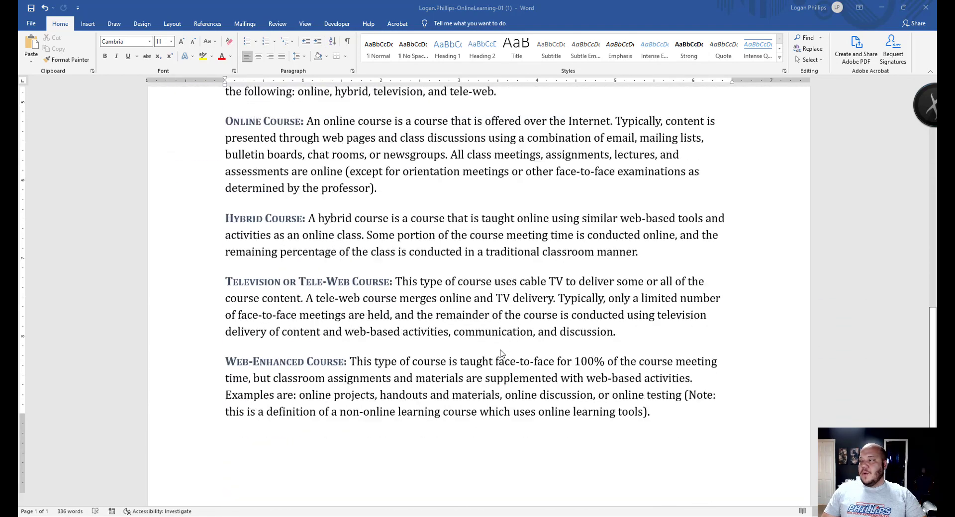
scroll(535, 373, up, 3)
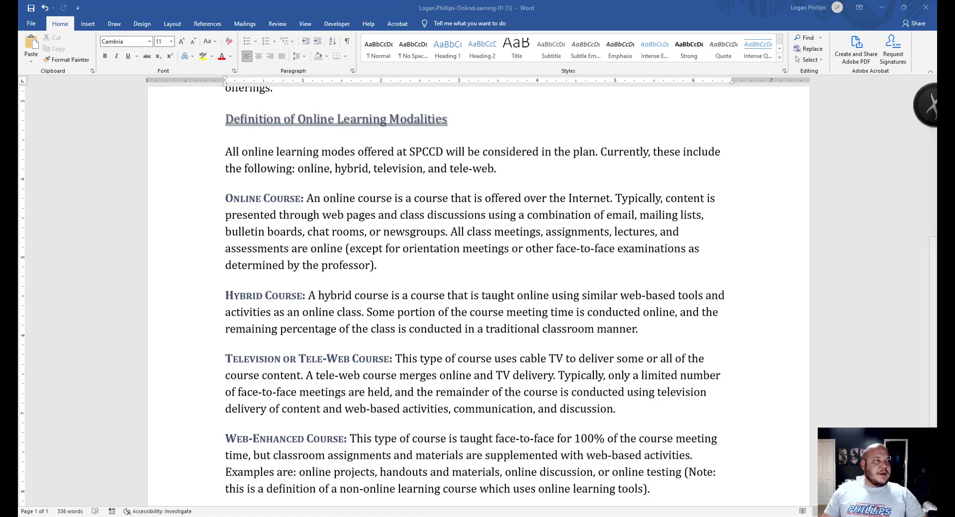
scroll(345, 249, down, 3)
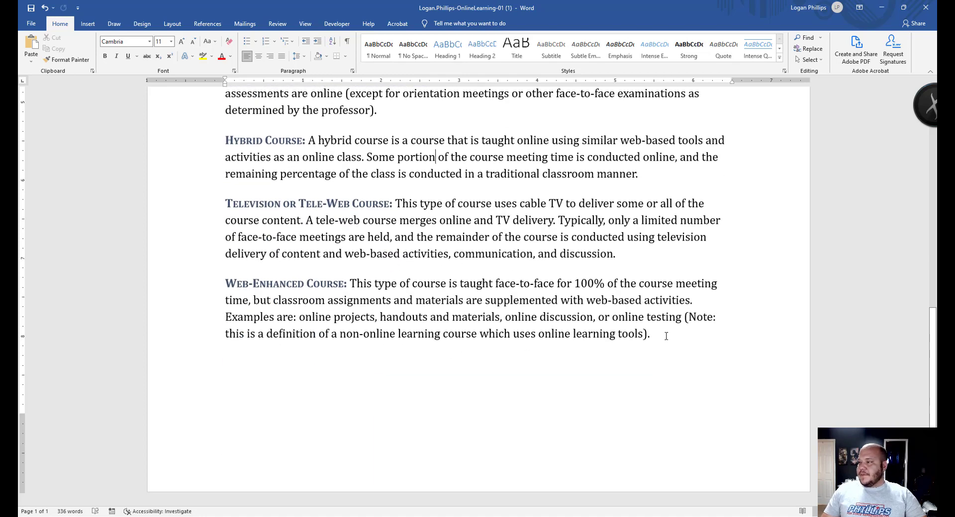
drag(684, 318, 662, 360)
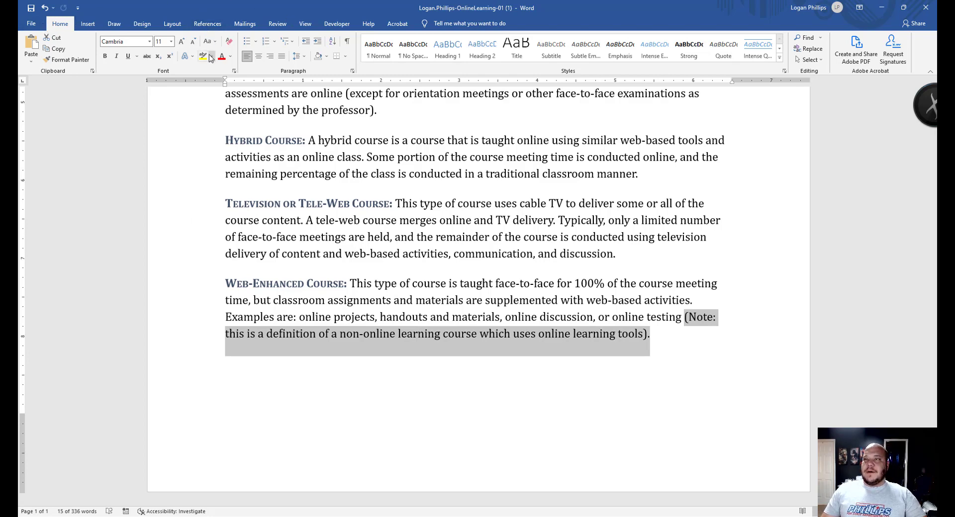
click(116, 57)
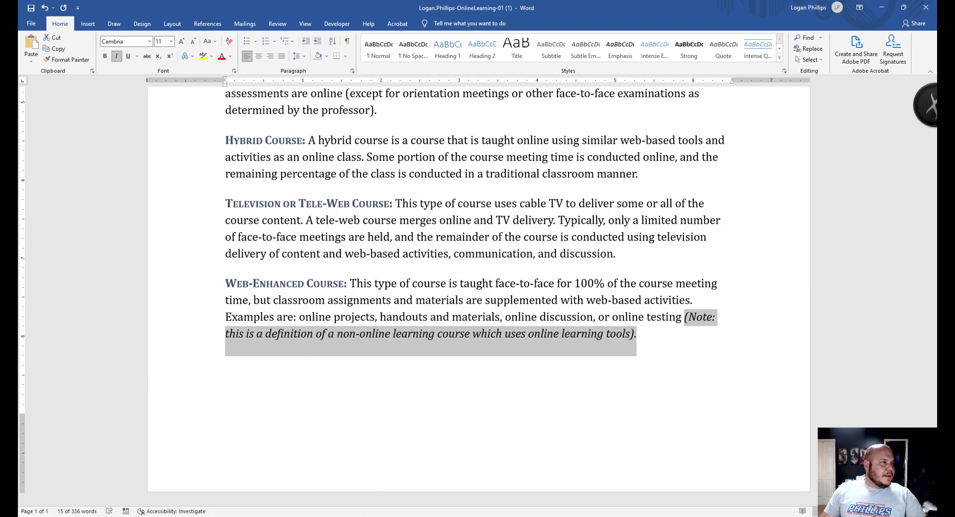
click(637, 334)
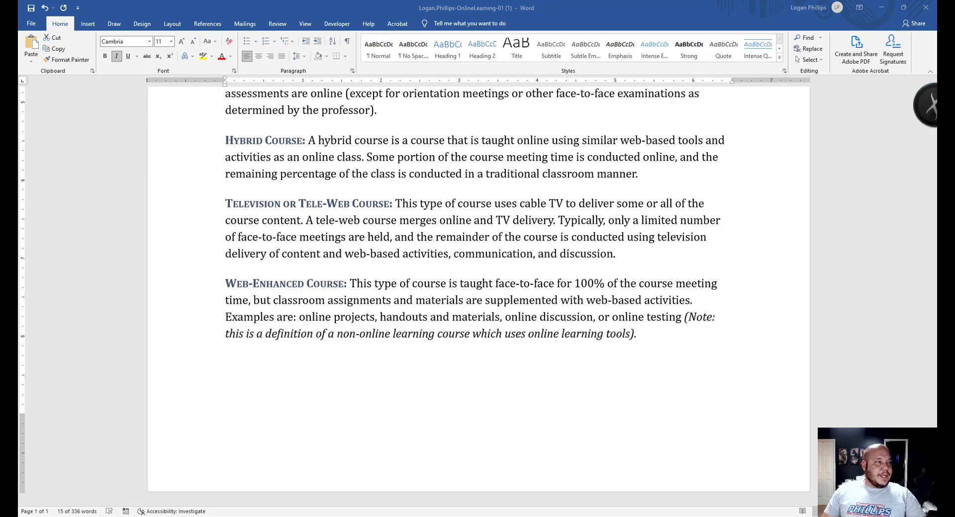
key(ctrl+z)
scroll(464, 310, up, 9)
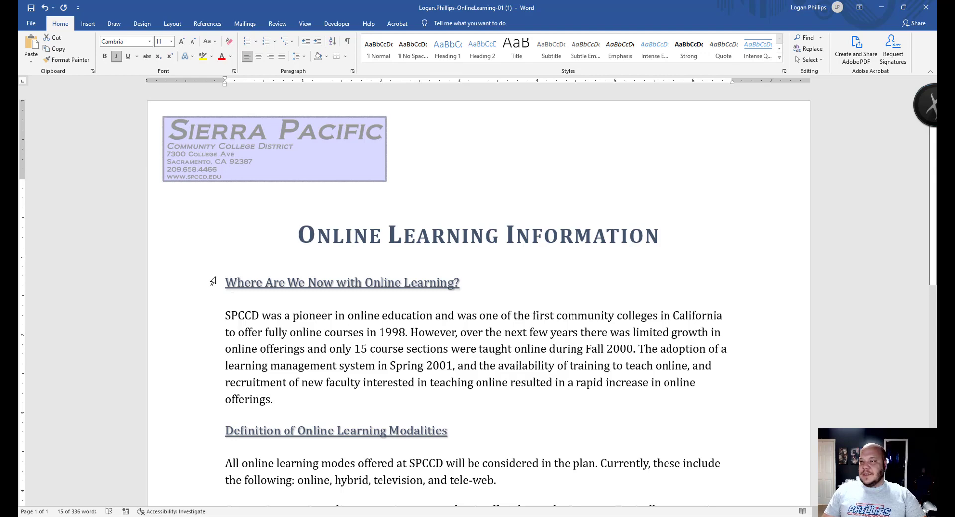
- Start Read Aloud from the first paragraph on the Review tab, then stop and pause it
click(225, 316)
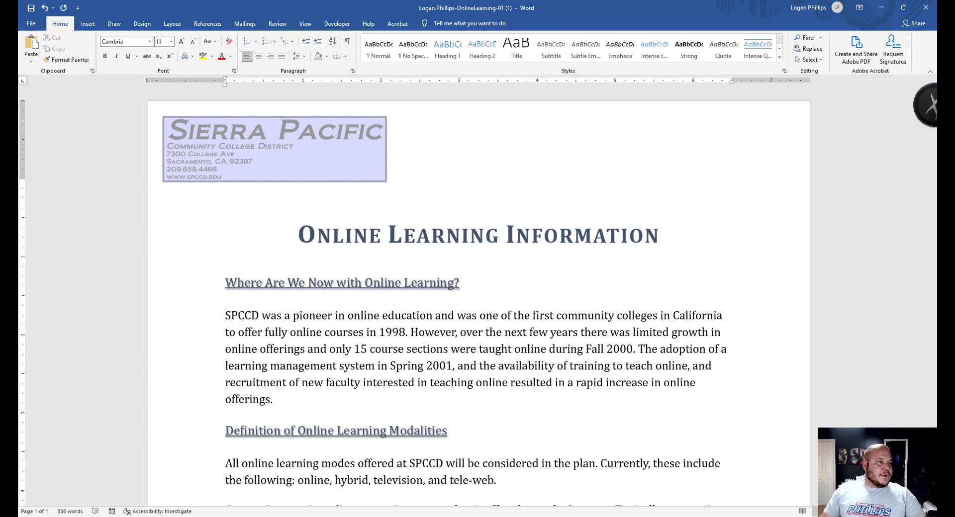
click(277, 23)
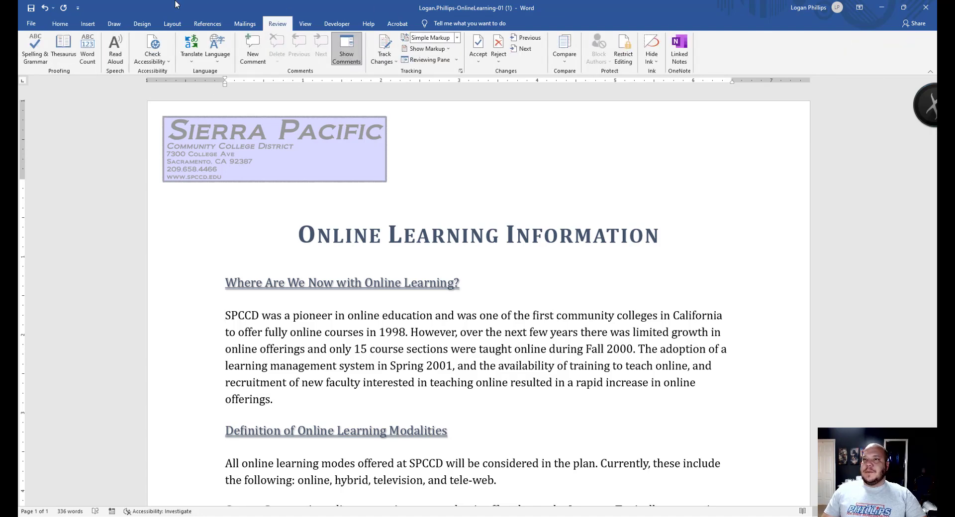
click(116, 49)
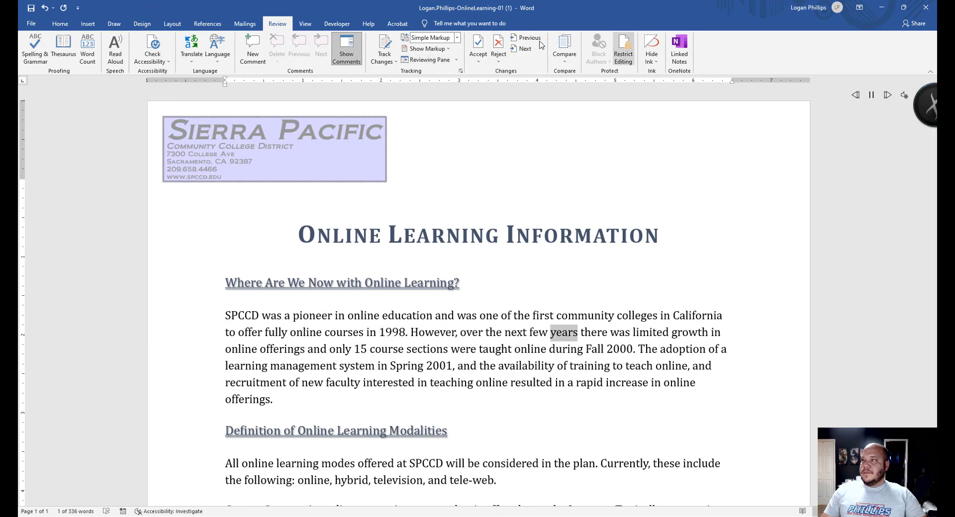
click(118, 59)
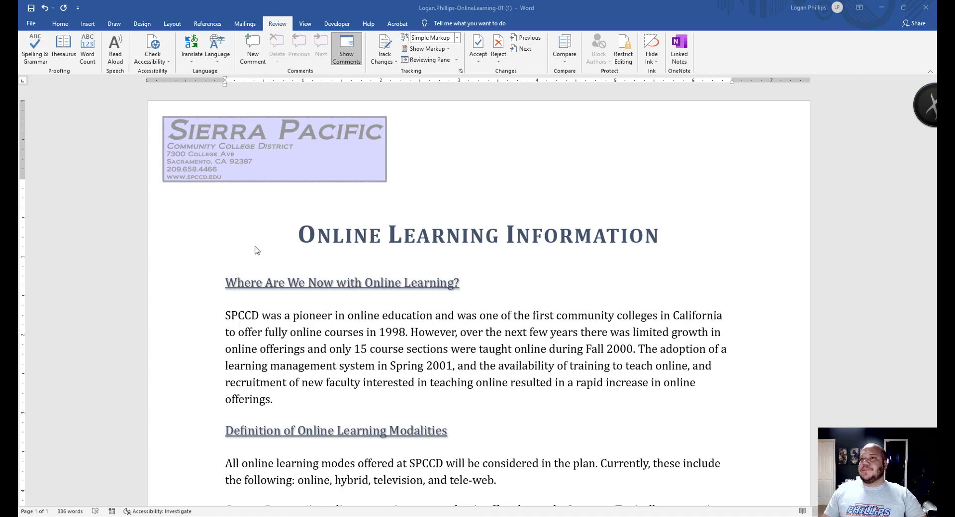
click(115, 50)
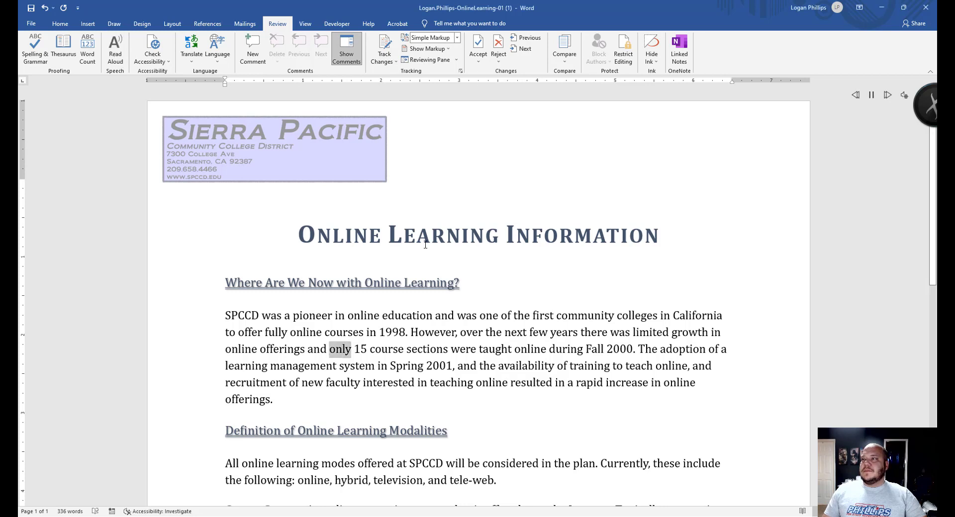
click(871, 94)
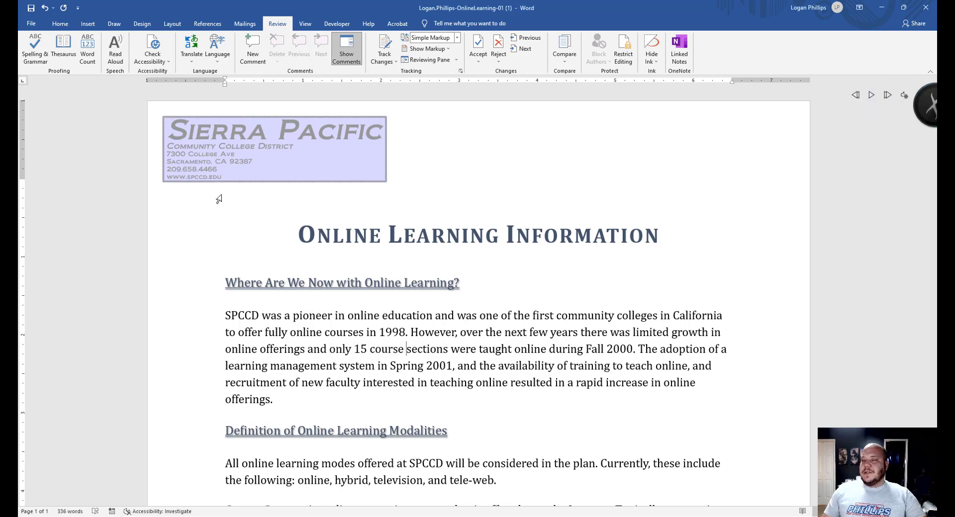
- Restart Read Aloud just before 'SPCCD', pause it, and bring up its speed and voice settings
click(204, 283)
click(259, 315)
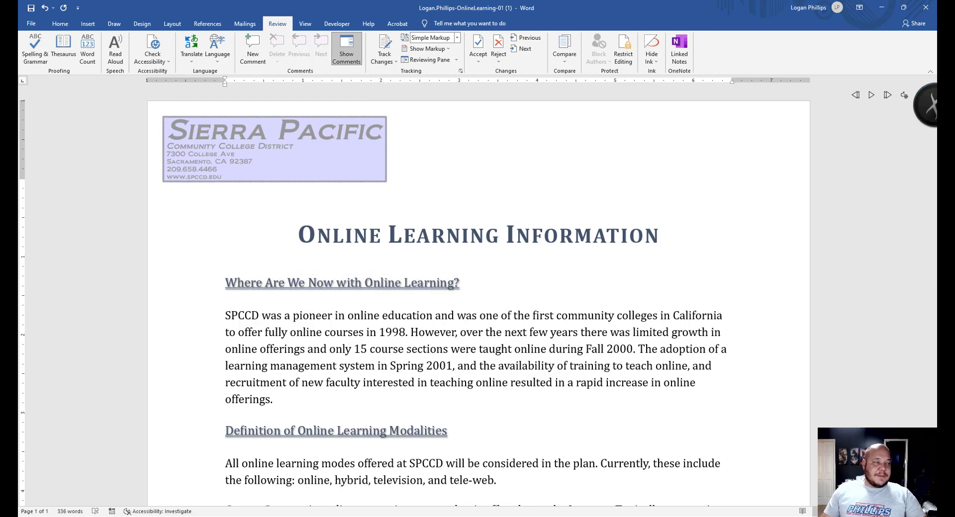
click(225, 315)
click(114, 48)
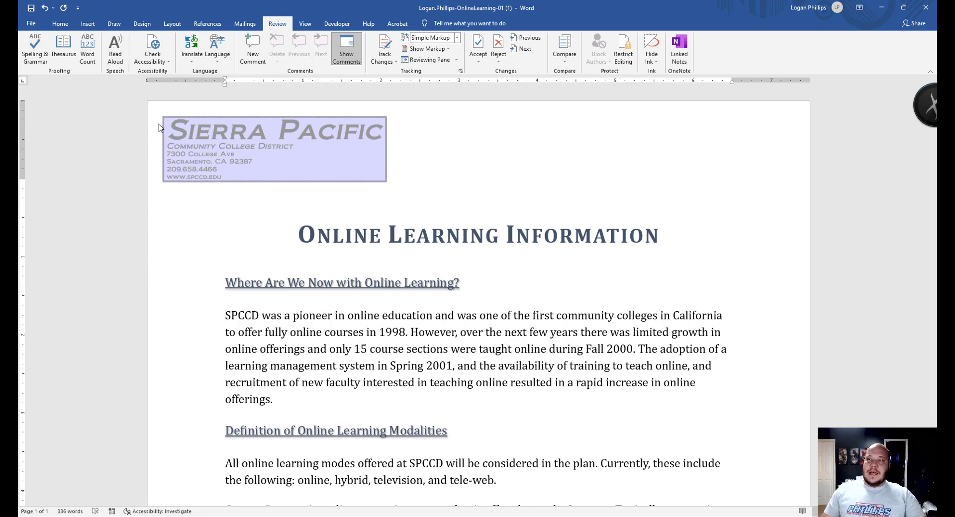
click(114, 51)
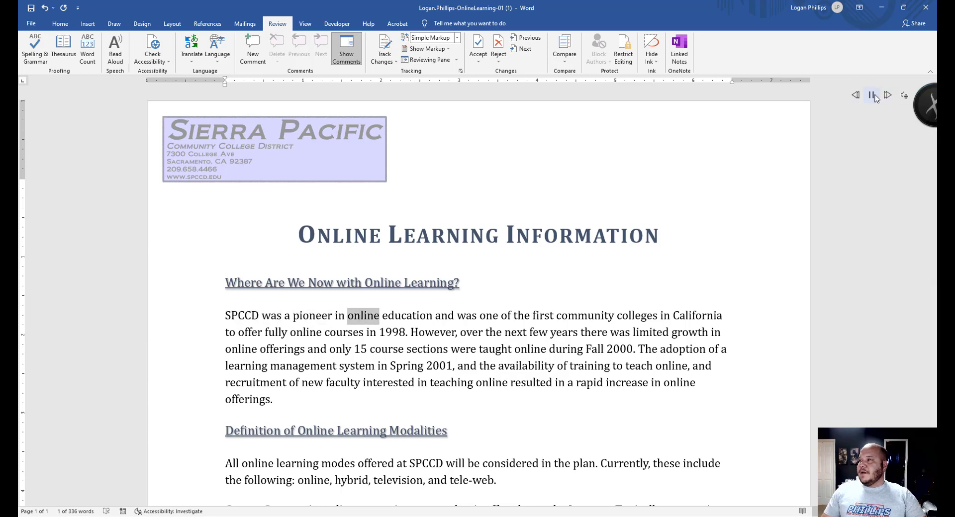
click(872, 96)
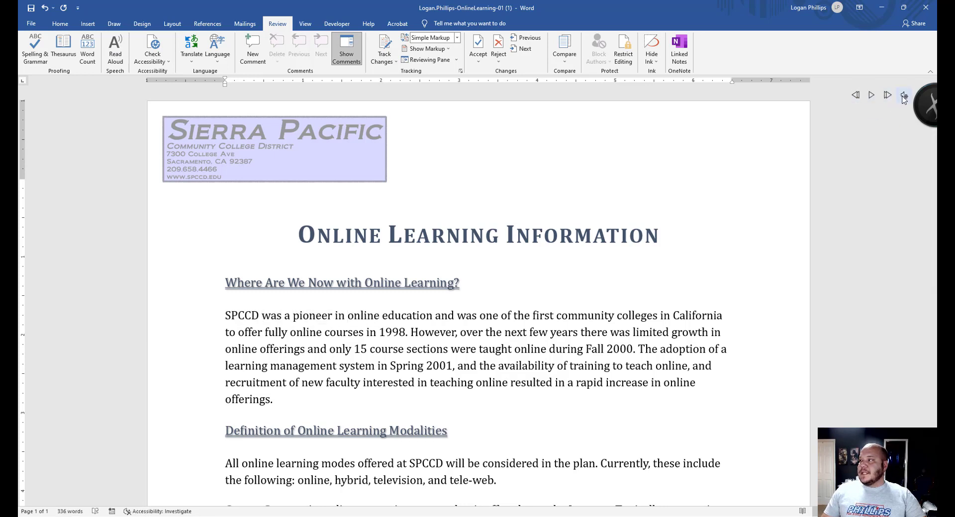
click(904, 96)
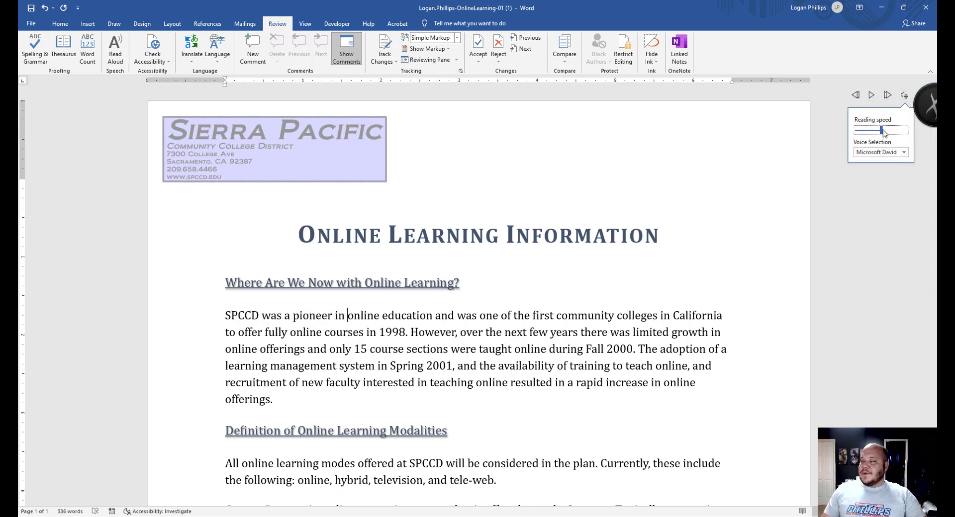
- Try a faster Read Aloud speed, briefly resume playback, then pause it
drag(884, 132, 899, 131)
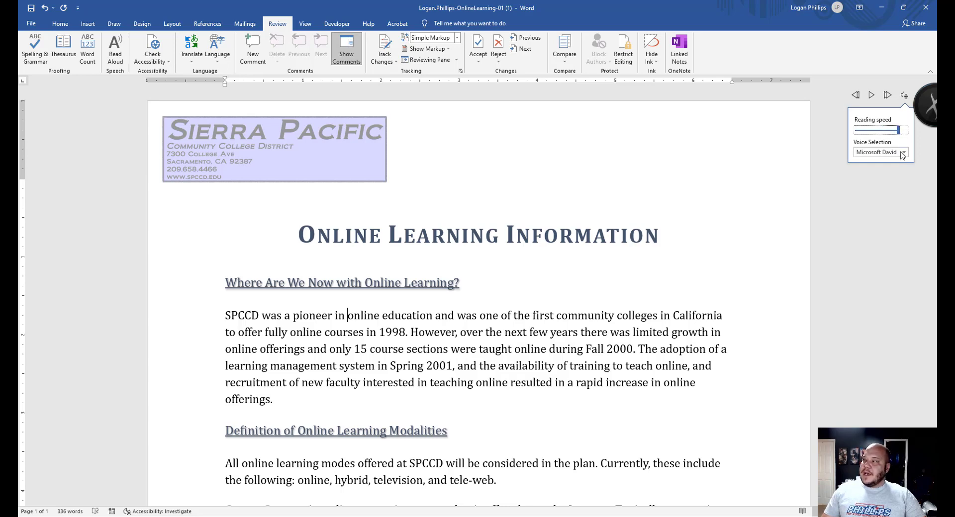
click(903, 154)
click(891, 162)
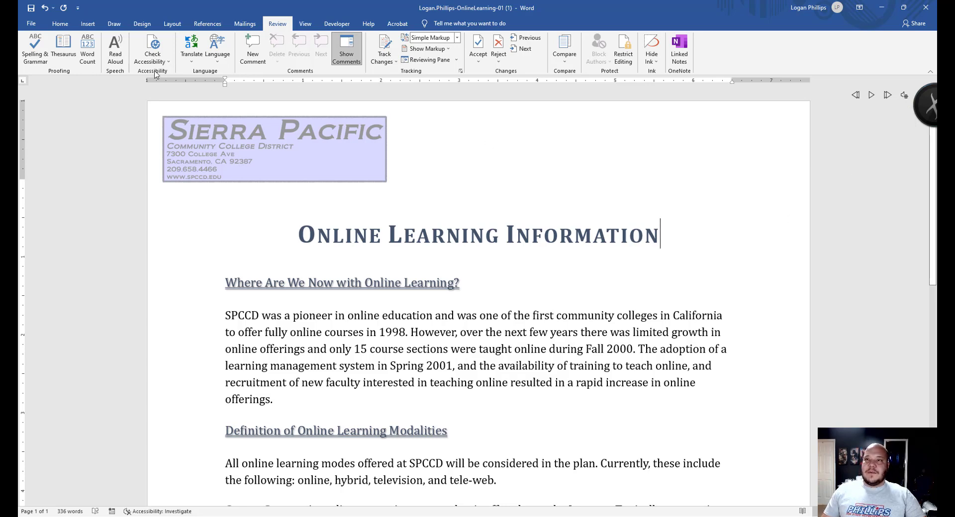
click(871, 94)
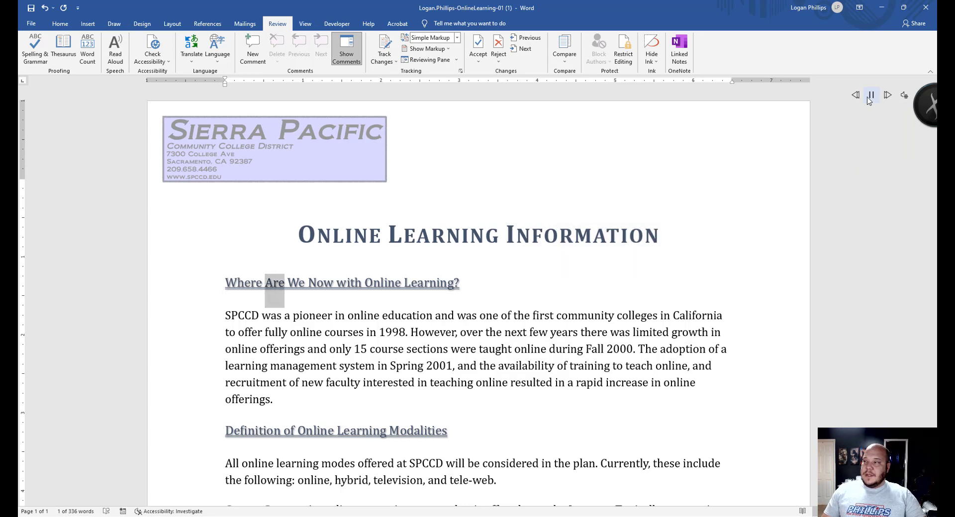
click(873, 94)
- Set the slowest reading speed with the Microsoft Zira voice, listen, then stop Read Aloud
click(905, 95)
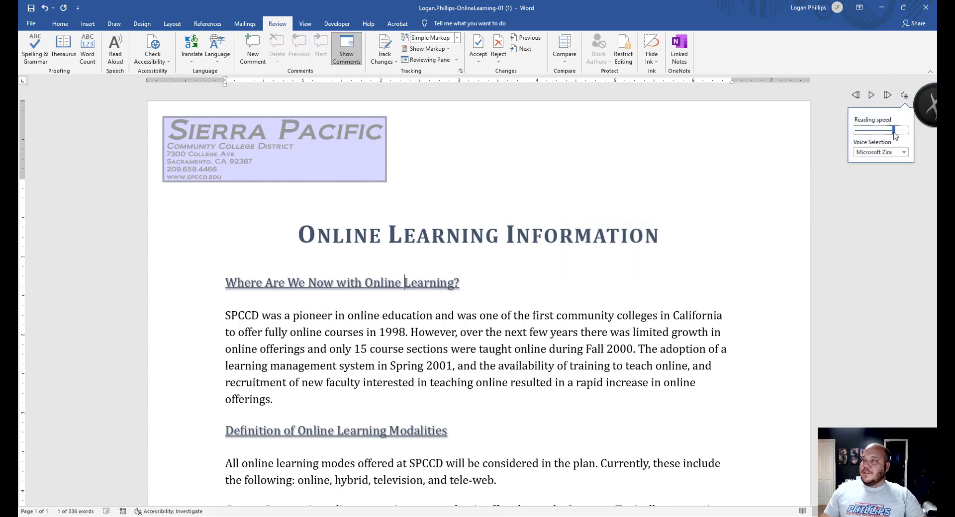
drag(896, 132, 861, 134)
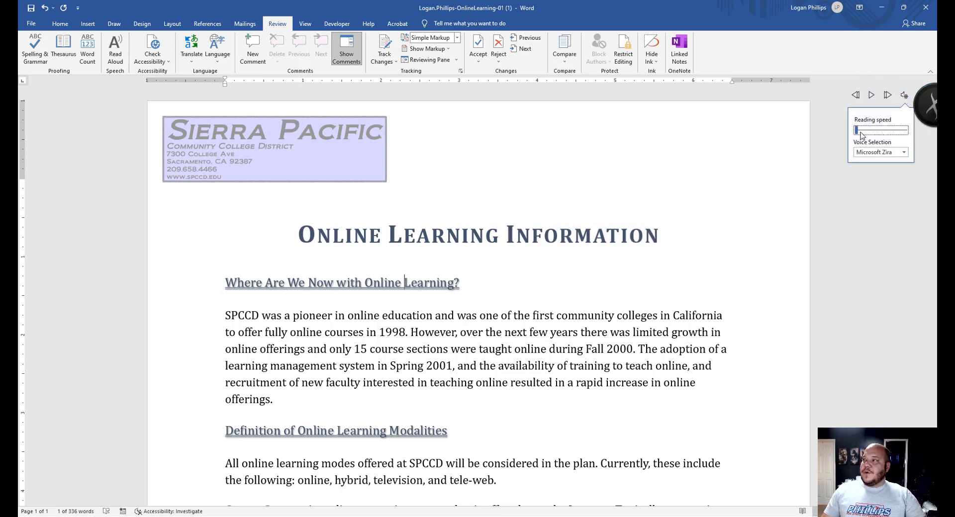
click(880, 152)
click(895, 184)
click(856, 95)
click(871, 95)
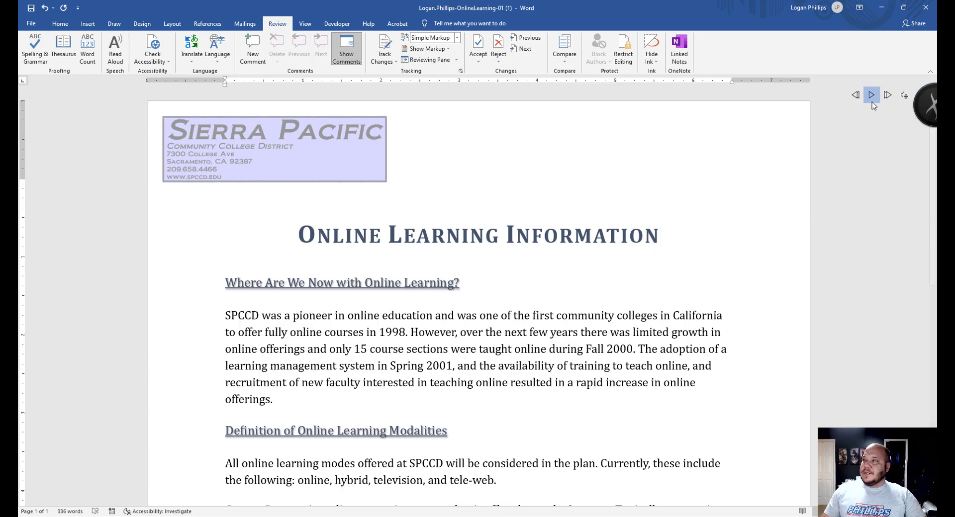
click(872, 94)
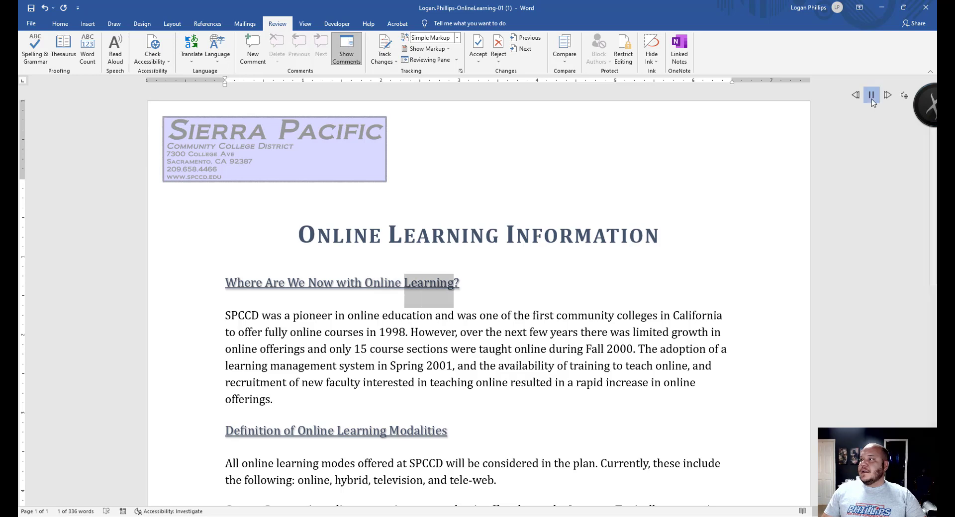
click(115, 50)
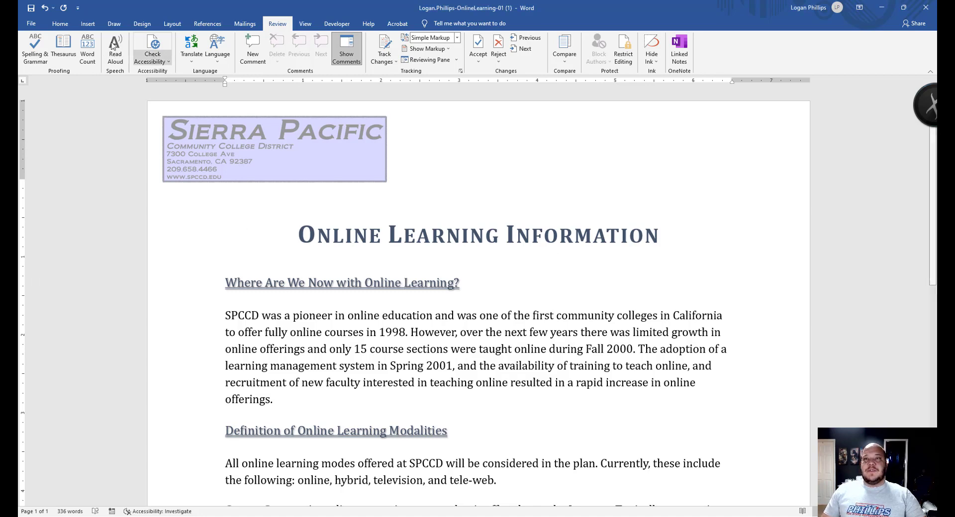
- On File > Info, expand the handout's full property list showing 336 words on 1 page
click(31, 25)
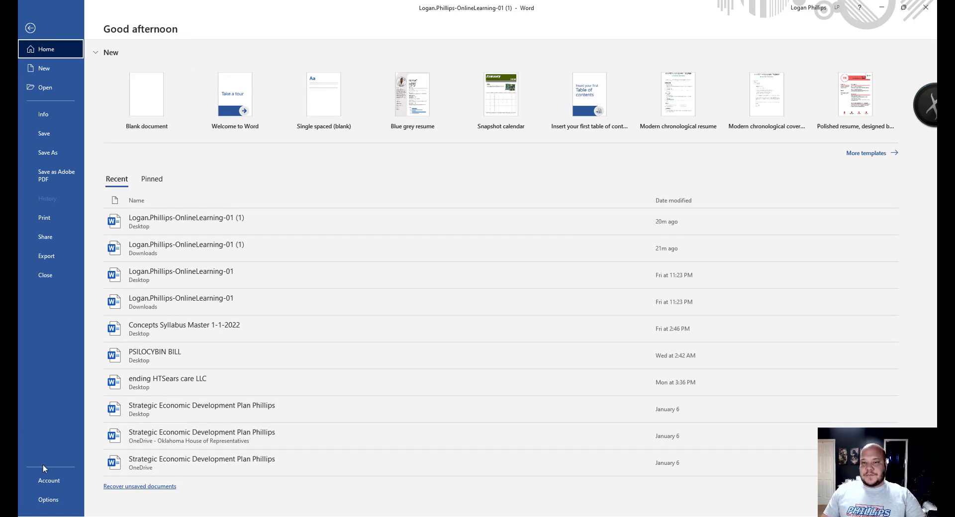
click(55, 121)
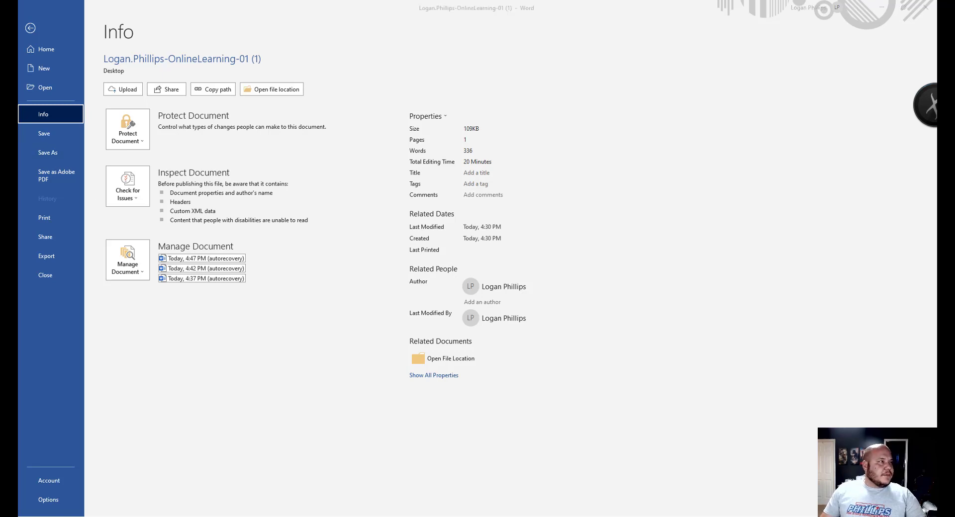
click(431, 377)
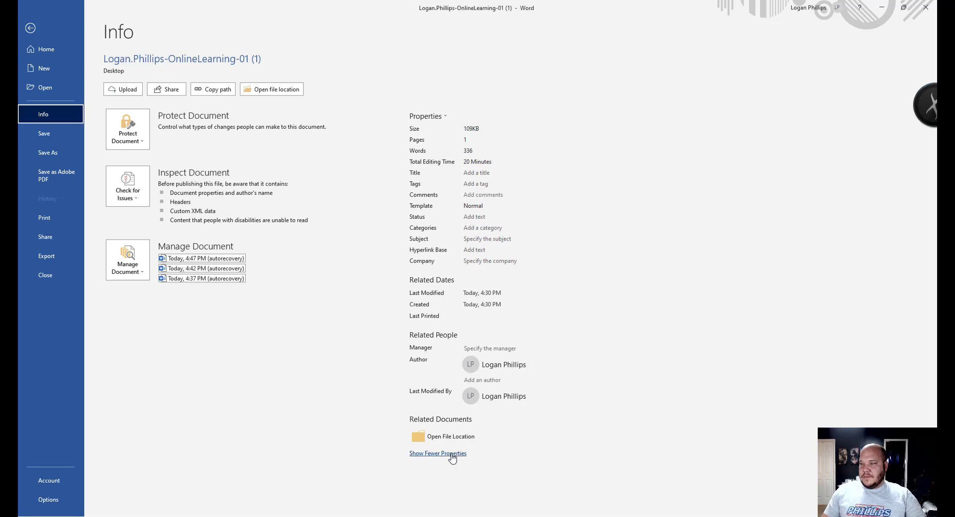
click(452, 454)
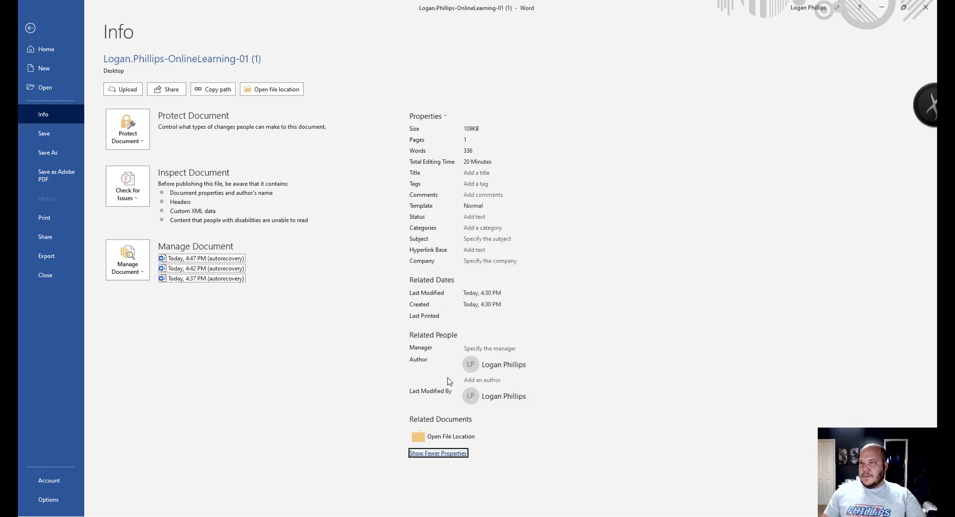
key(Tab)
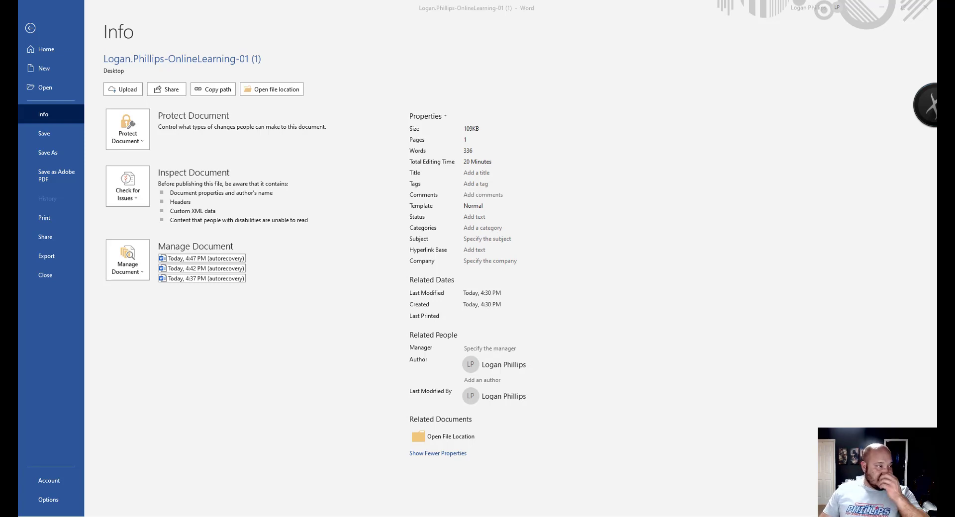
click(444, 454)
click(443, 455)
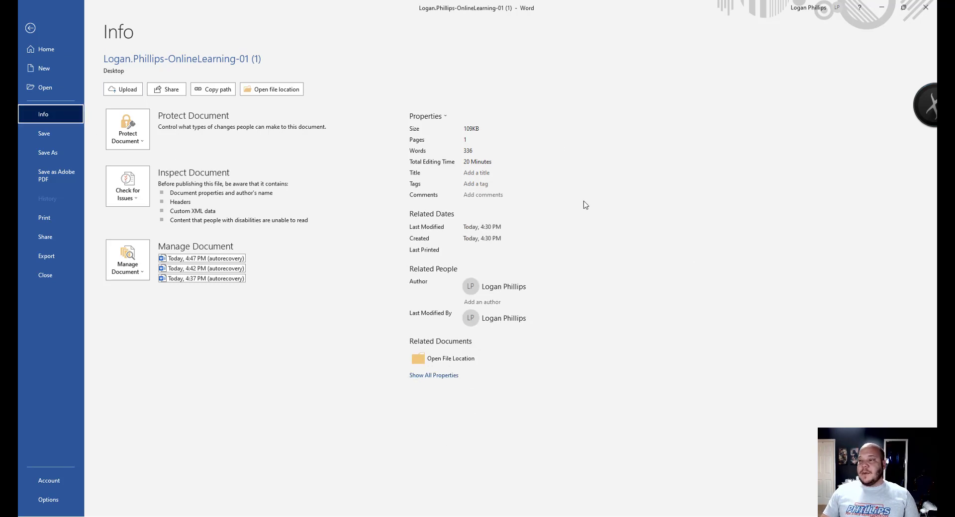
click(445, 376)
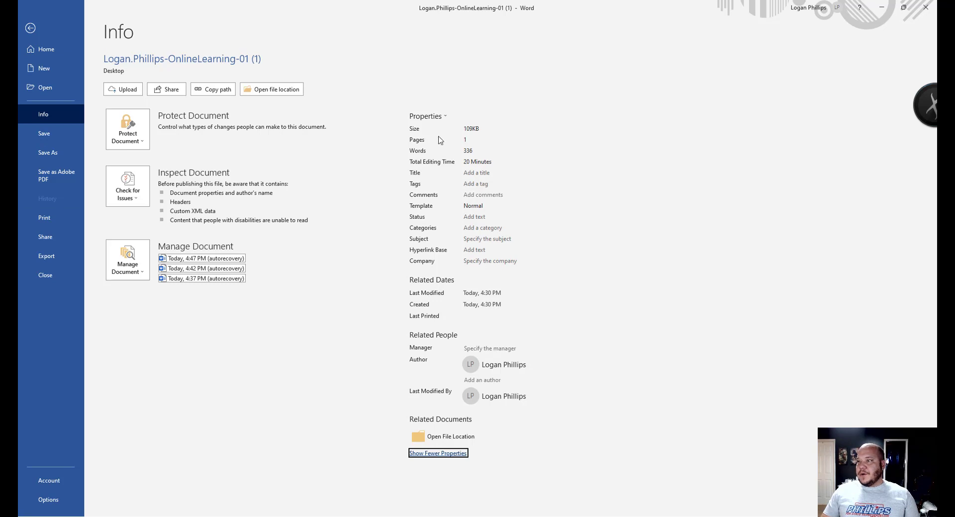
- Enter 'Online Learning Information' as the Title property and switch to the SIMnet window
click(469, 173)
click(469, 174)
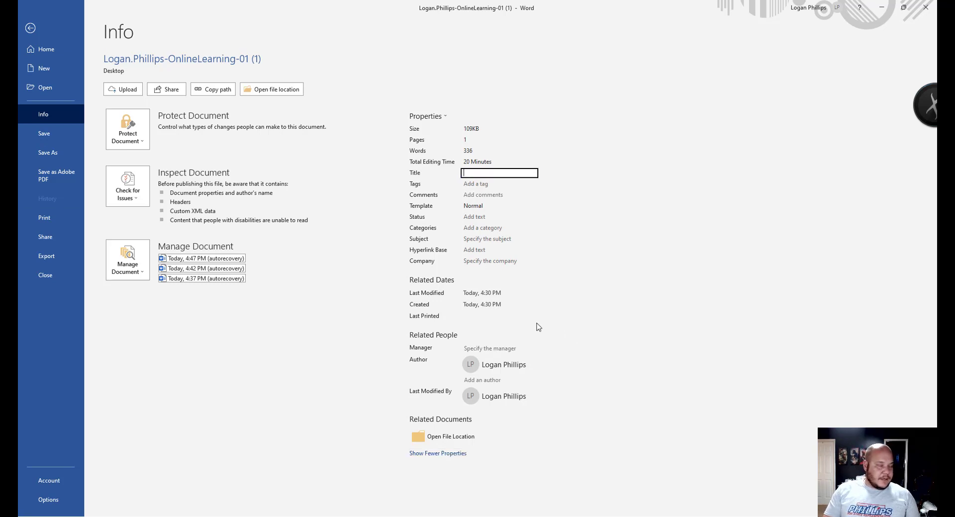
text(Online Learning )
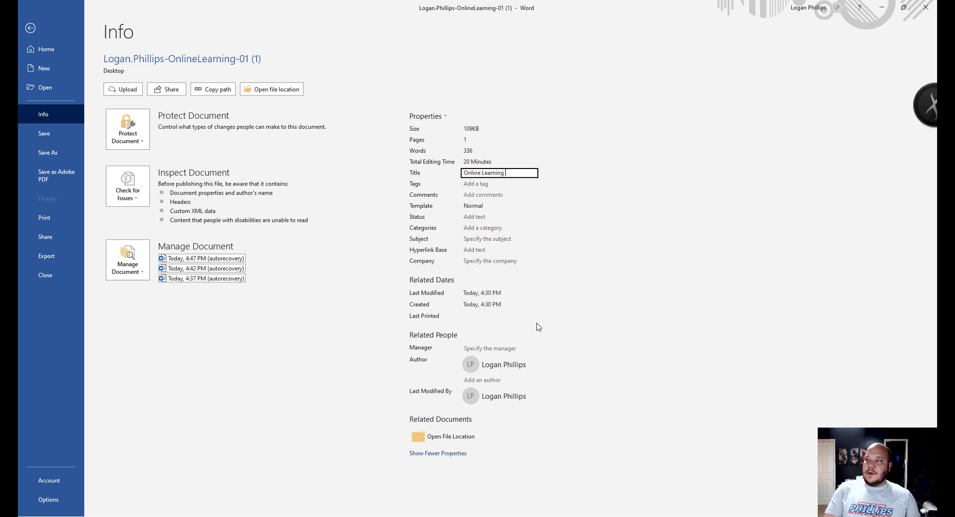
text(Informa)
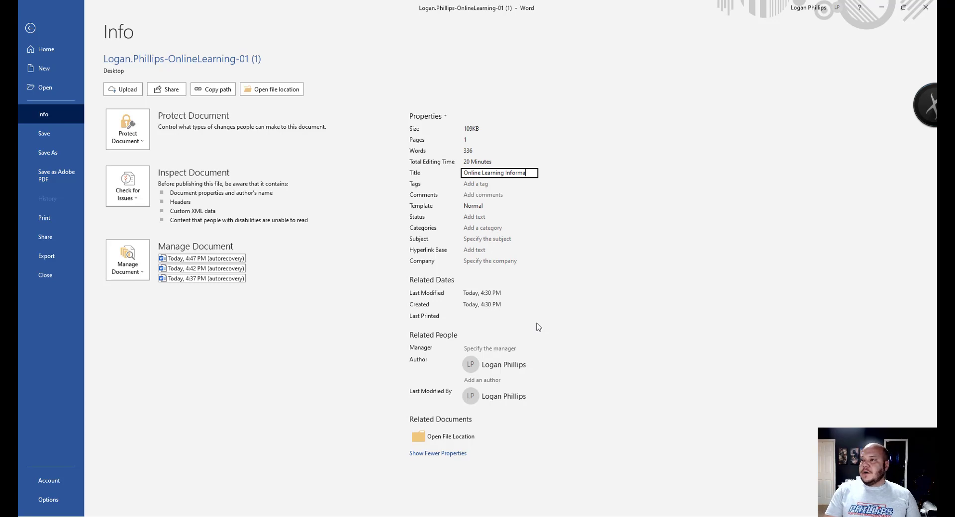
text(tion)
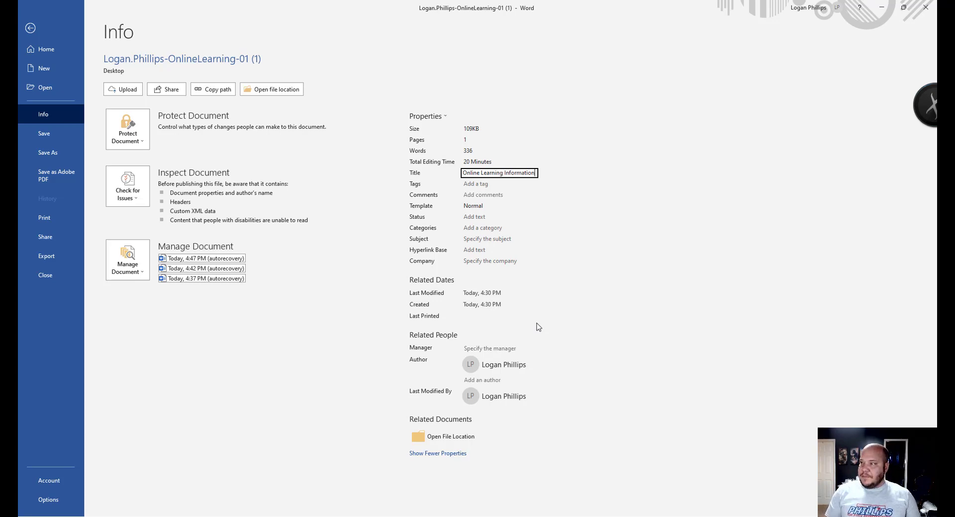
key(alt+Tab)
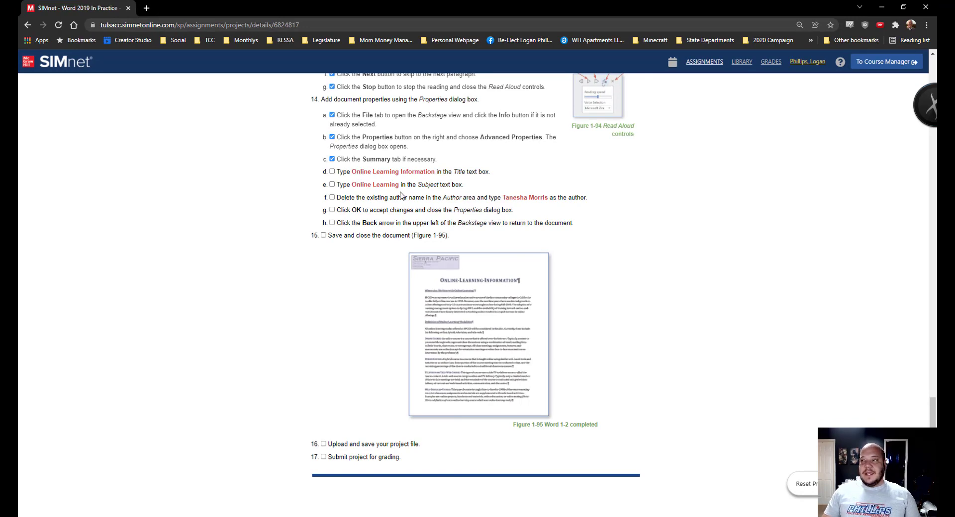
- Go from SIMnet's step 14 instructions back to Word's File > Info page
key(alt+Tab)
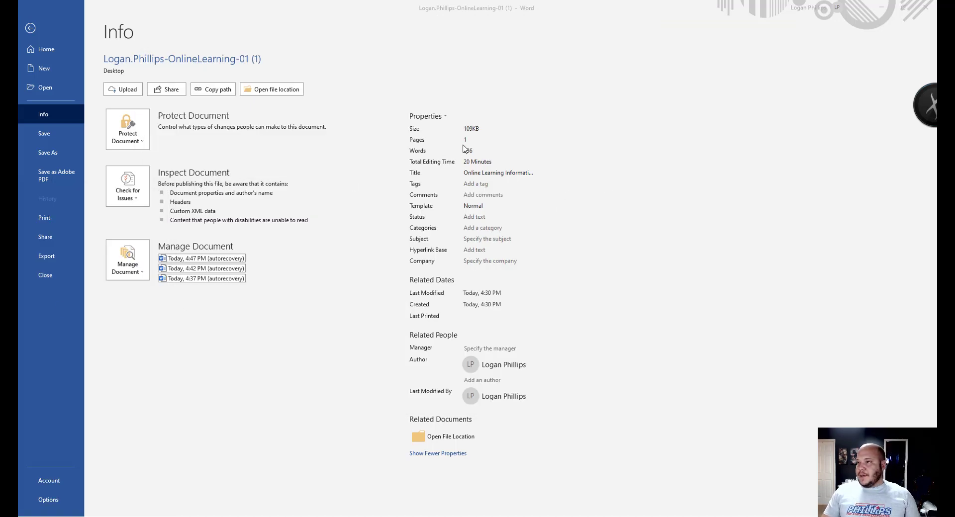
- Set the handout's Subject property to 'Online Learning'
click(502, 239)
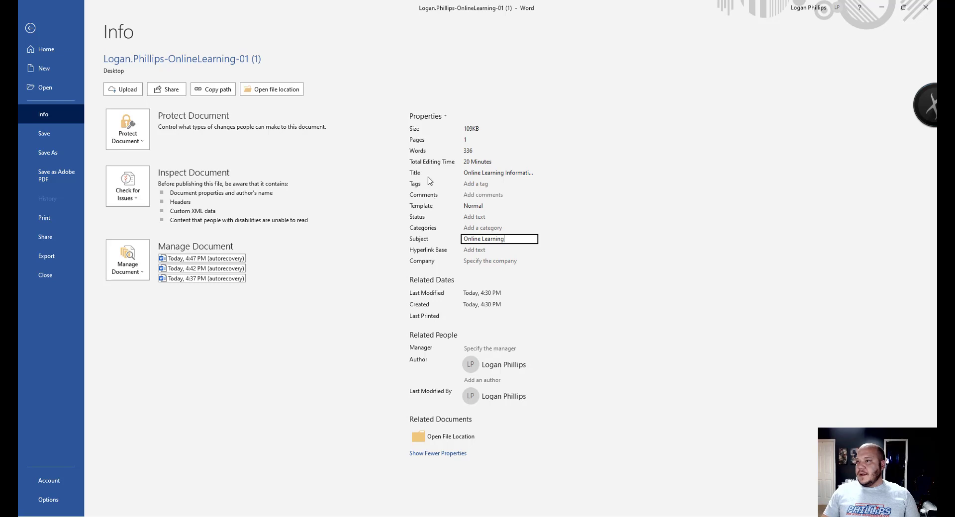
click(439, 367)
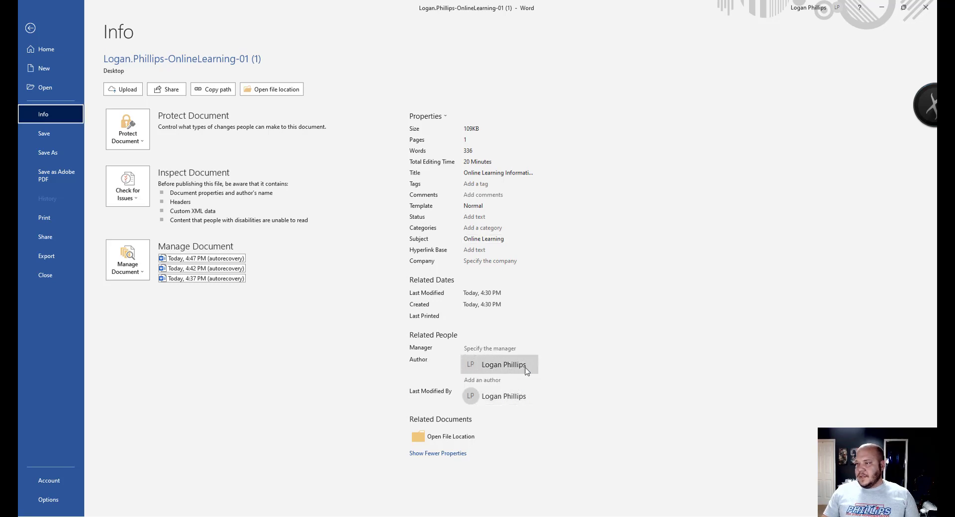
mouse_move(509, 368)
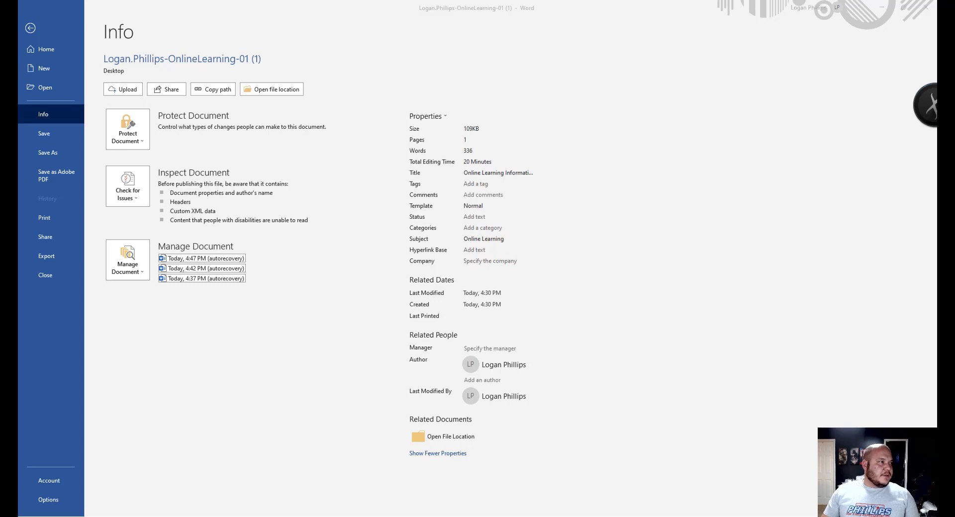
- Leave the file view for the handout and minimize the Word window
click(31, 28)
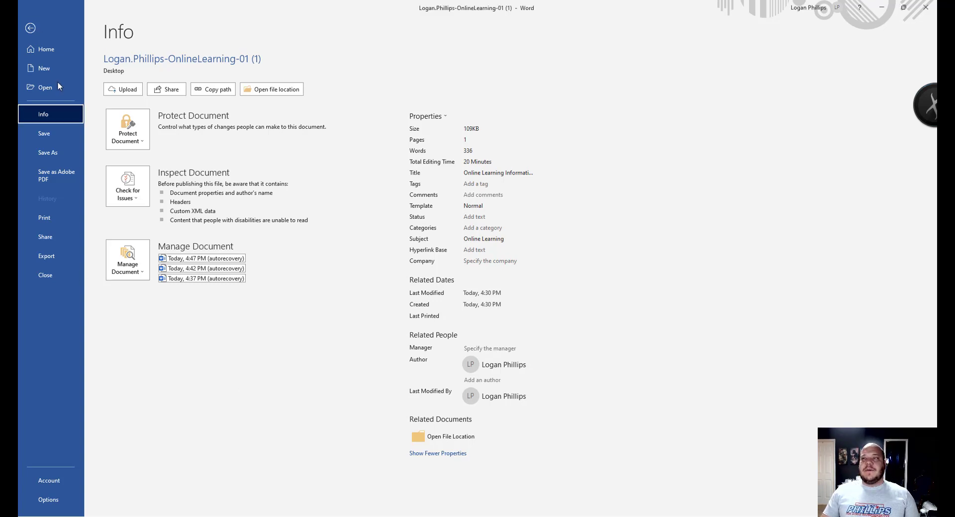
click(31, 29)
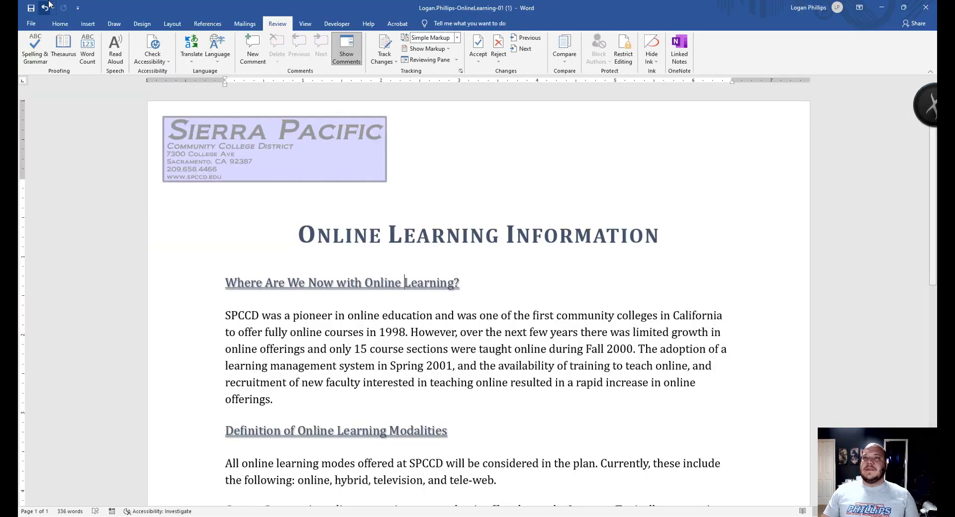
click(31, 24)
key(Escape)
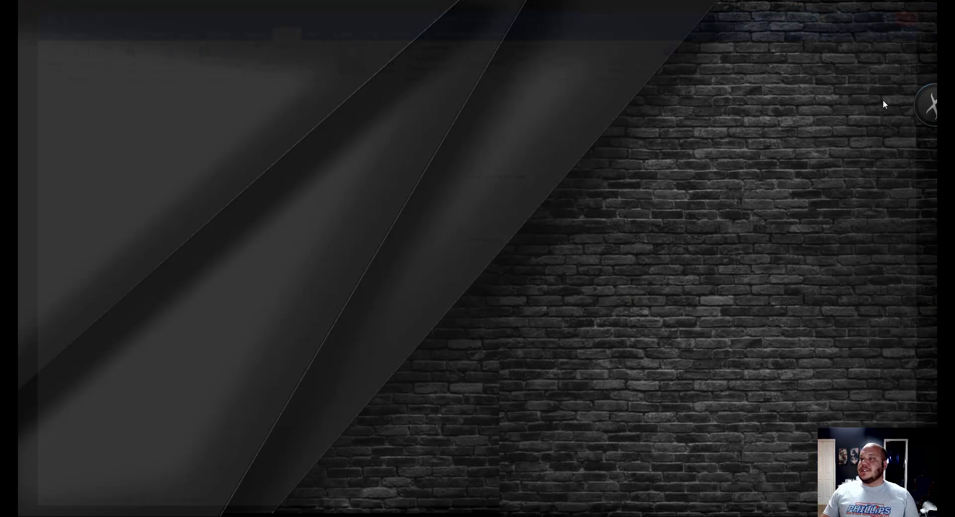
click(881, 7)
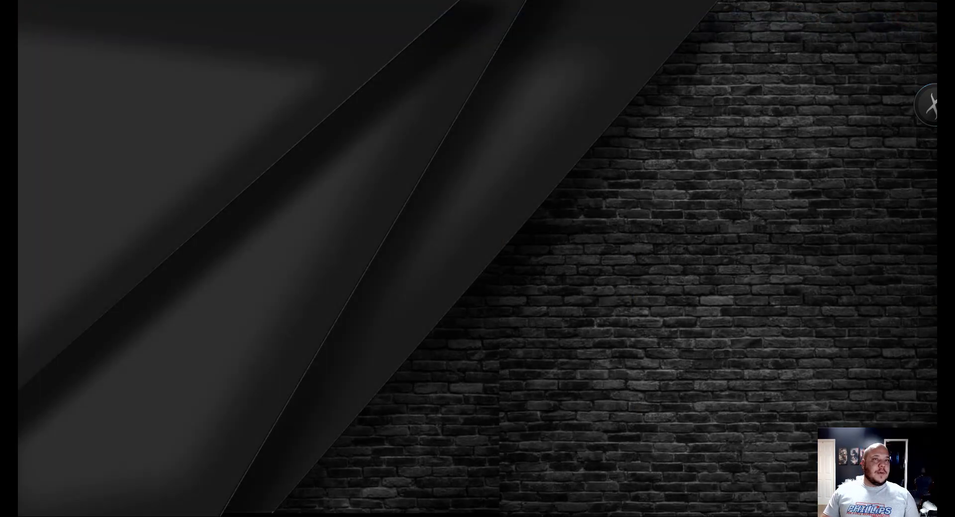
- Return to SIMnet and begin the 'Upload my file' process
key(alt+Tab)
scroll(383, 281, up, 10)
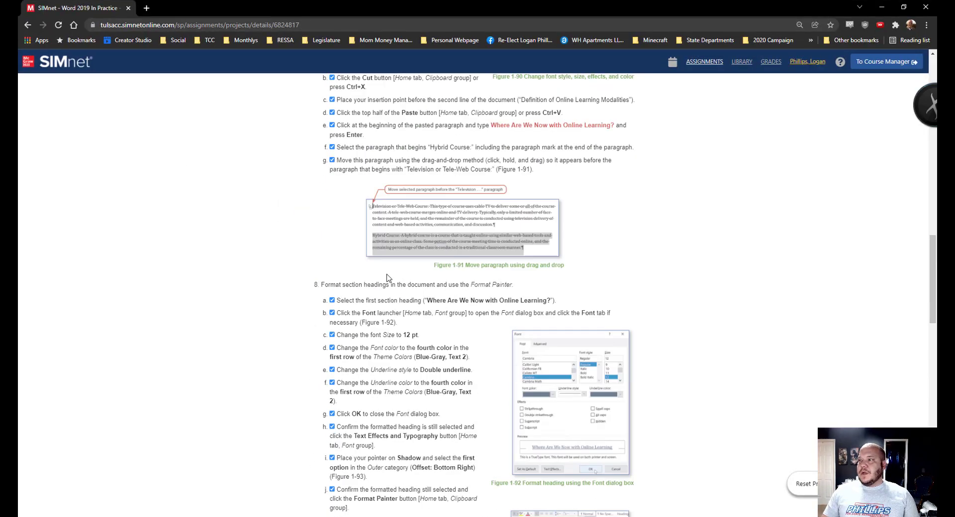
scroll(382, 284, up, 8)
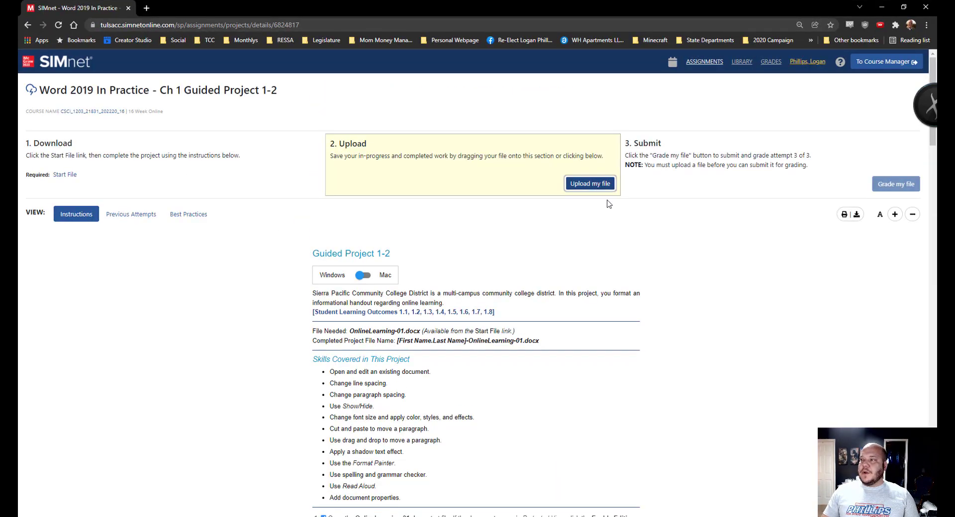
click(599, 185)
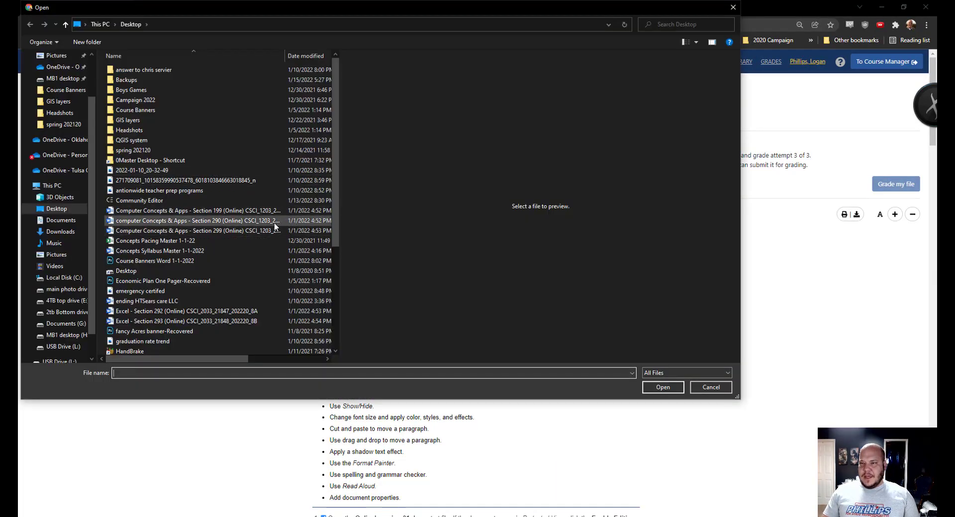
- Pick the newer (1) copy of the OnlineLearning handout and upload it
scroll(274, 223, down, 3)
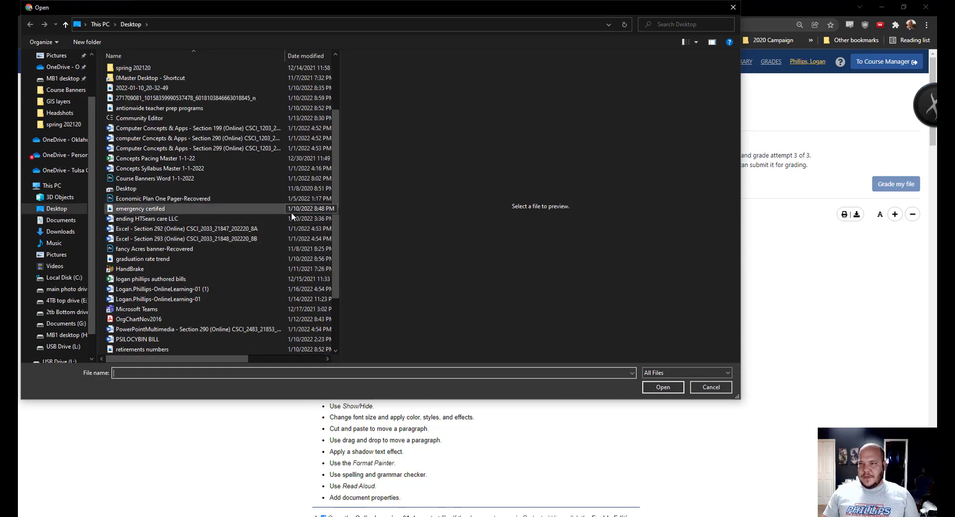
scroll(291, 212, down, 1)
click(166, 260)
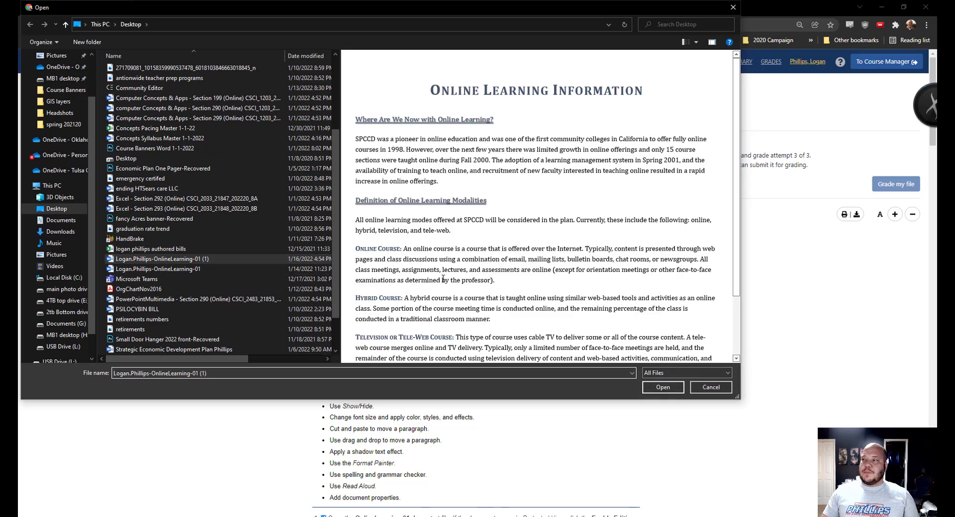
scroll(546, 213, down, 2)
scroll(546, 214, up, 3)
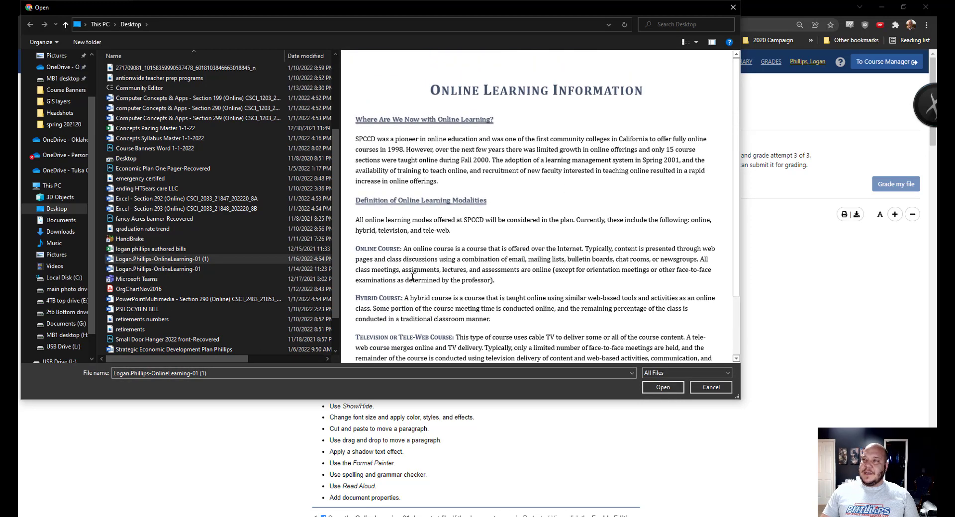
click(209, 269)
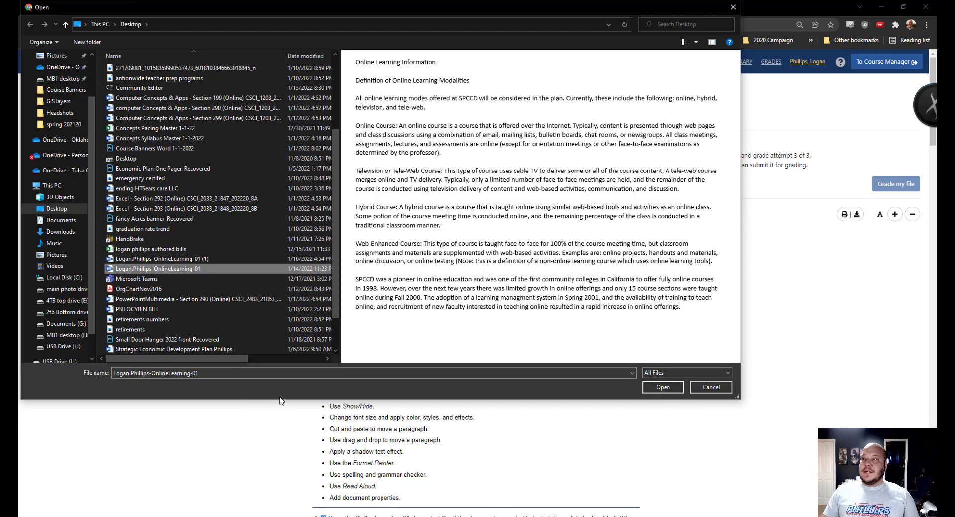
click(613, 266)
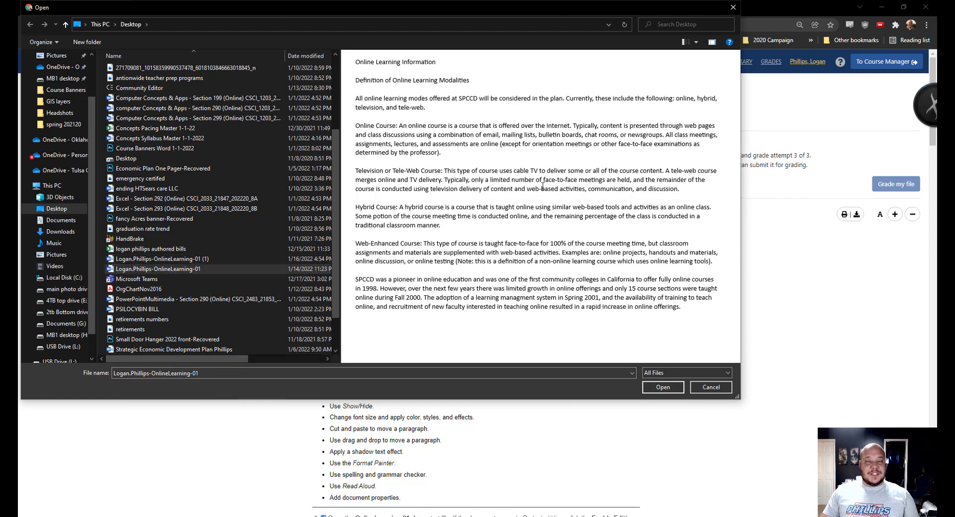
click(211, 259)
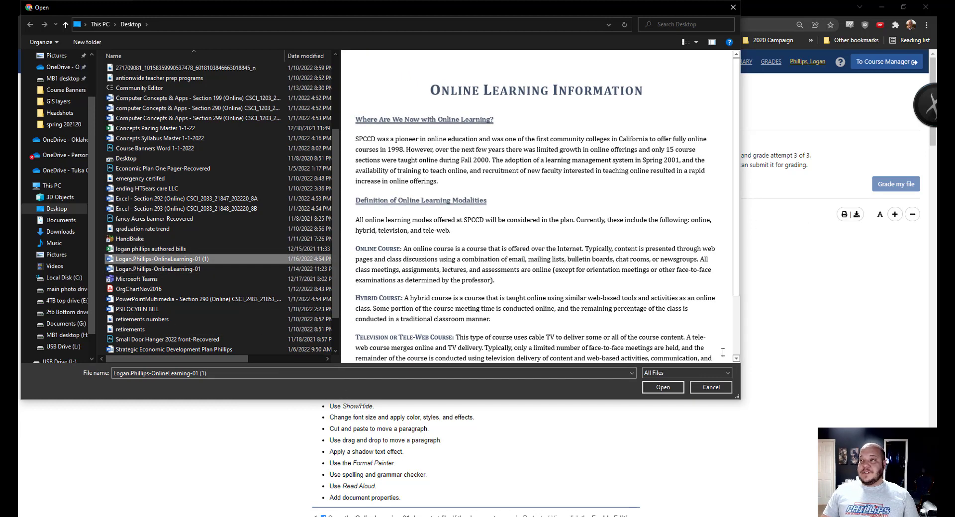
click(662, 387)
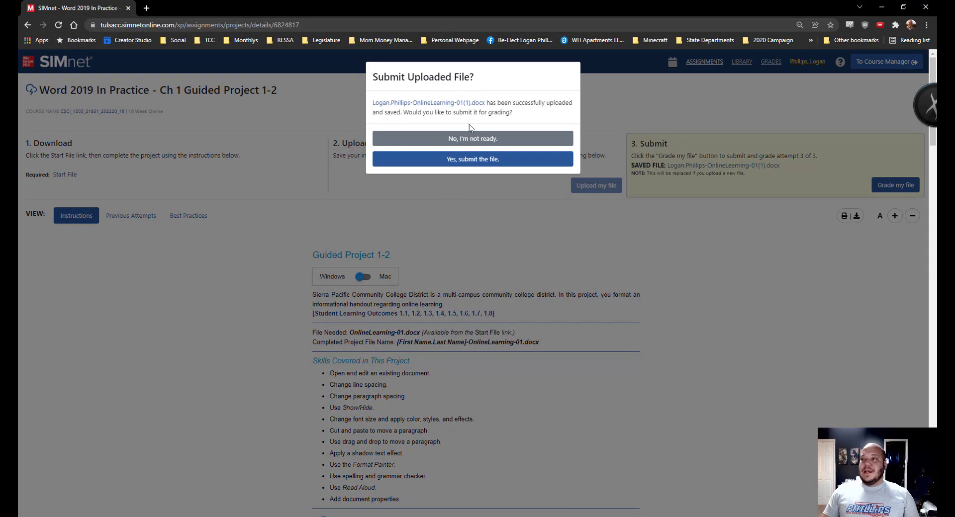
click(470, 159)
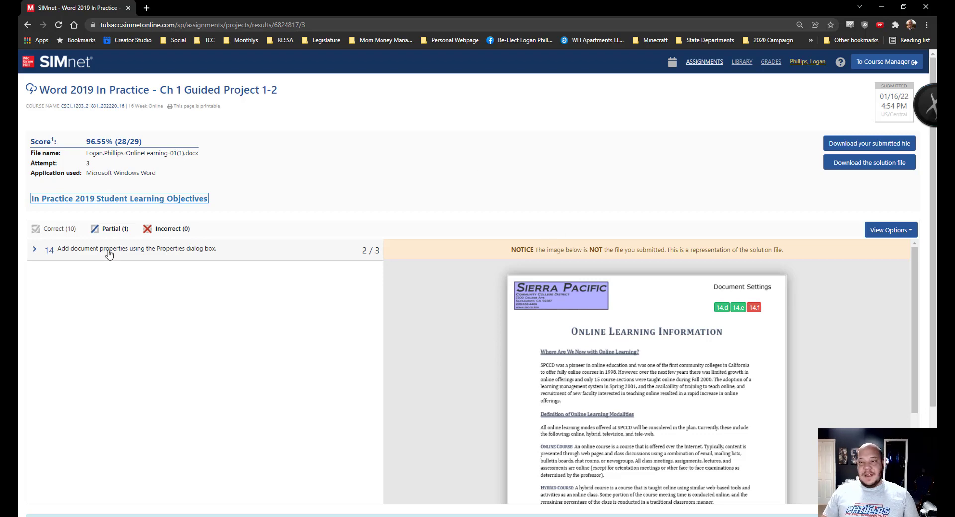
click(34, 251)
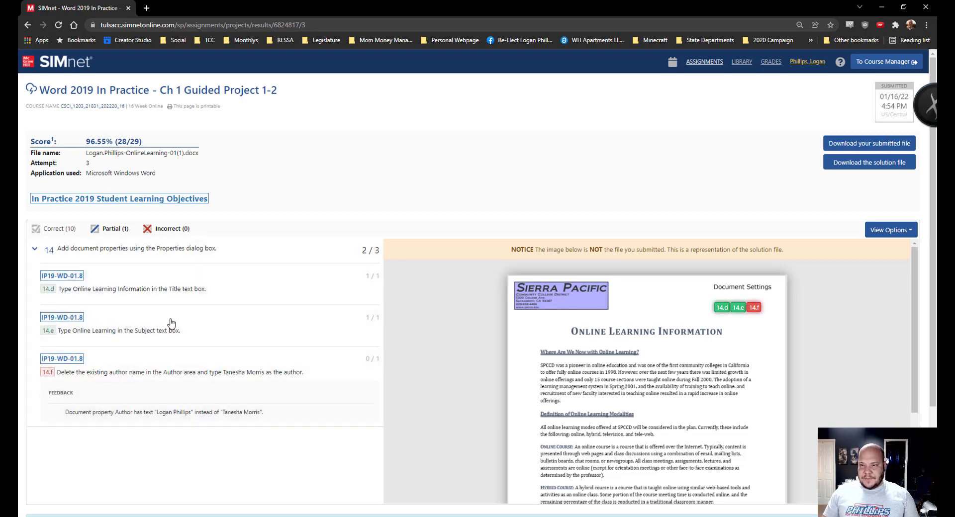
scroll(255, 396, down, 2)
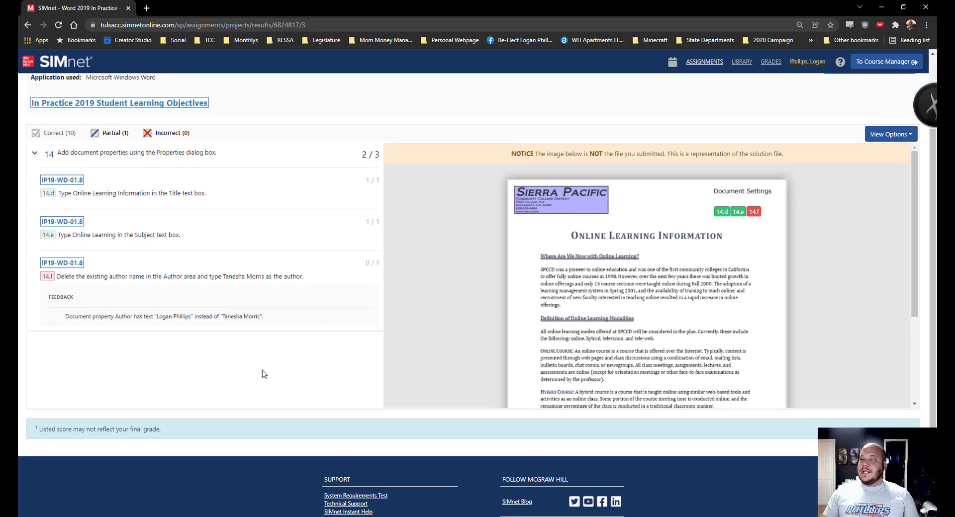
scroll(708, 338, down, 3)
scroll(707, 347, up, 3)
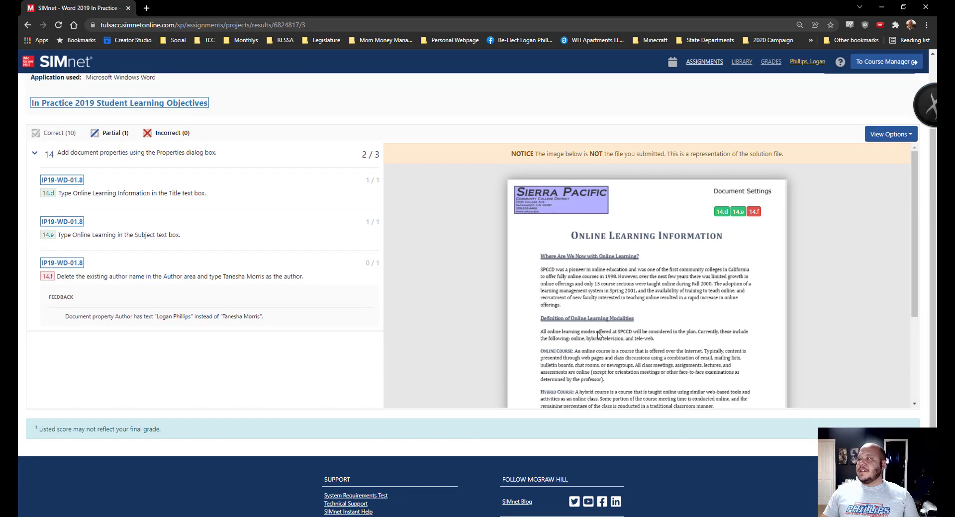
scroll(563, 327, down, 3)
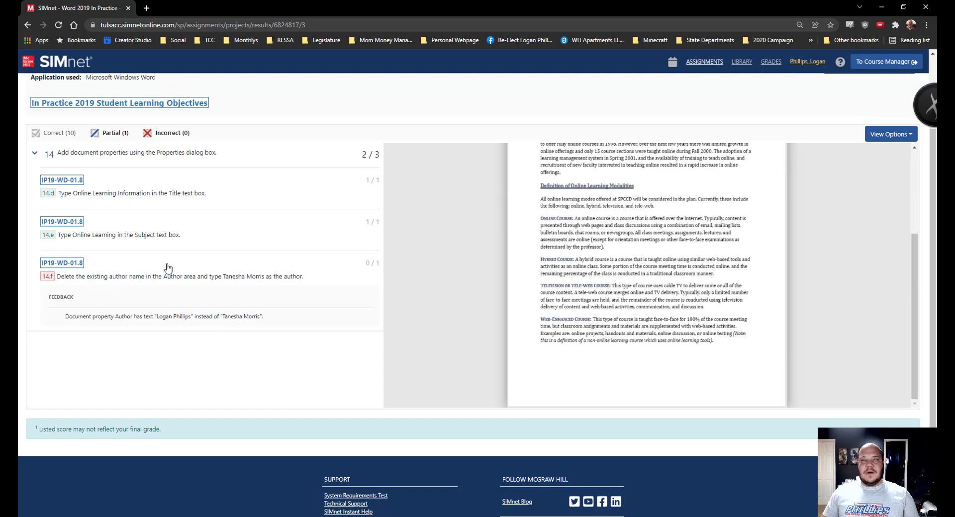
scroll(246, 272, up, 2)
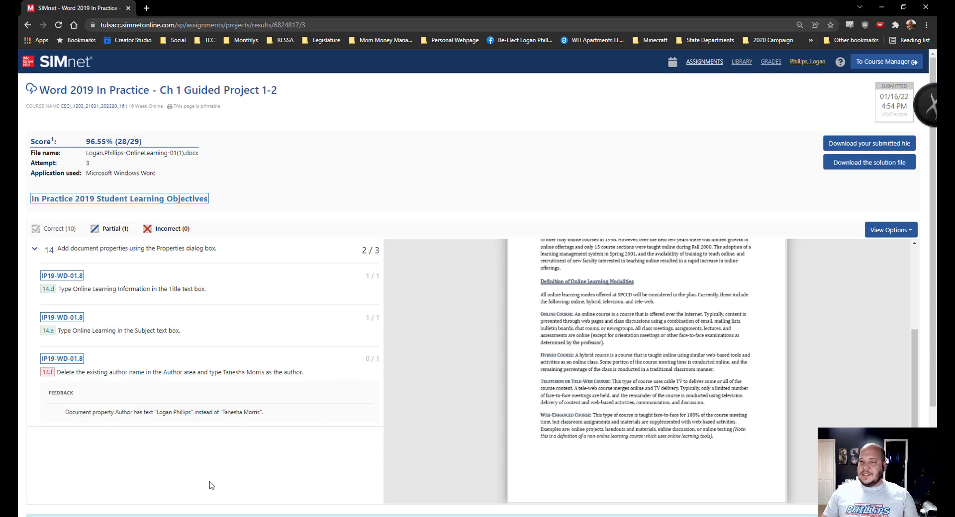
- Minimize Chrome and bring the handout's Word window back, maximized
click(883, 7)
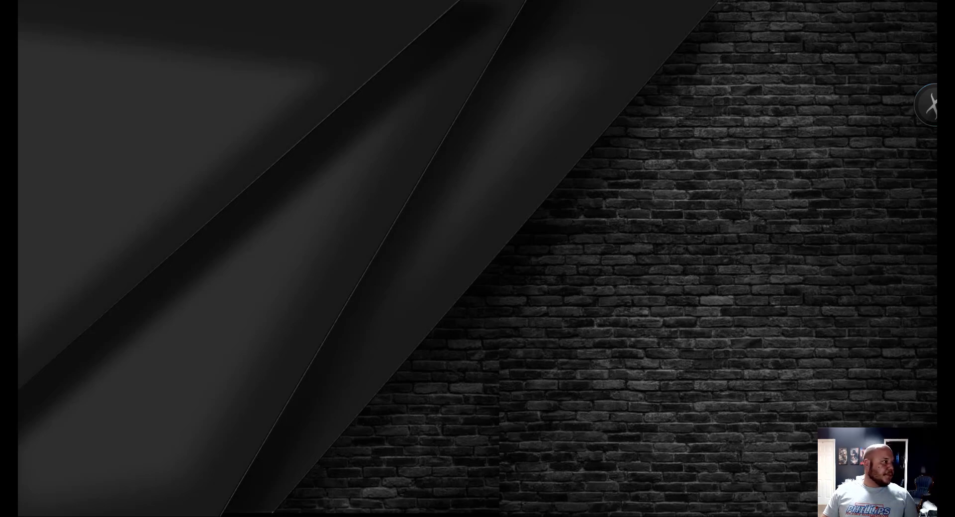
key(alt+Tab)
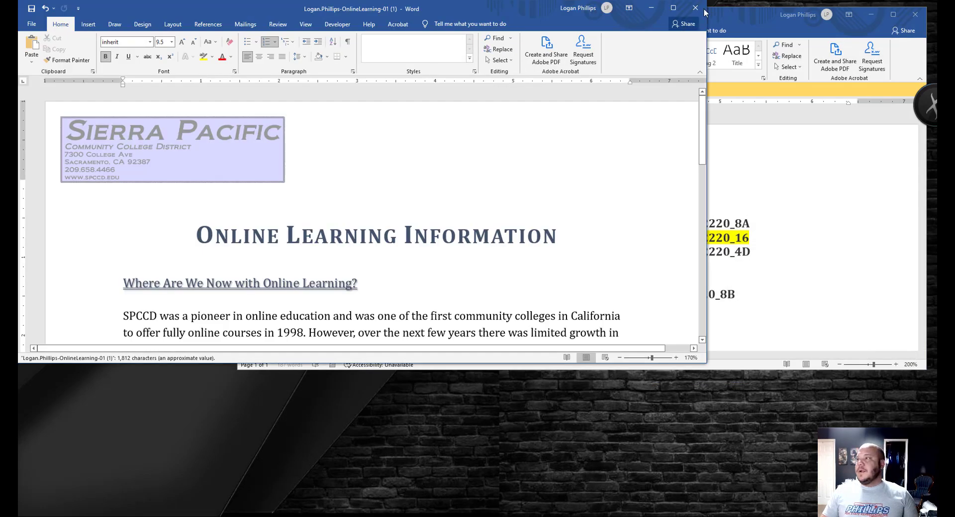
key(super+Up)
- On File > Info, show all properties and start adding another Author entry
click(31, 24)
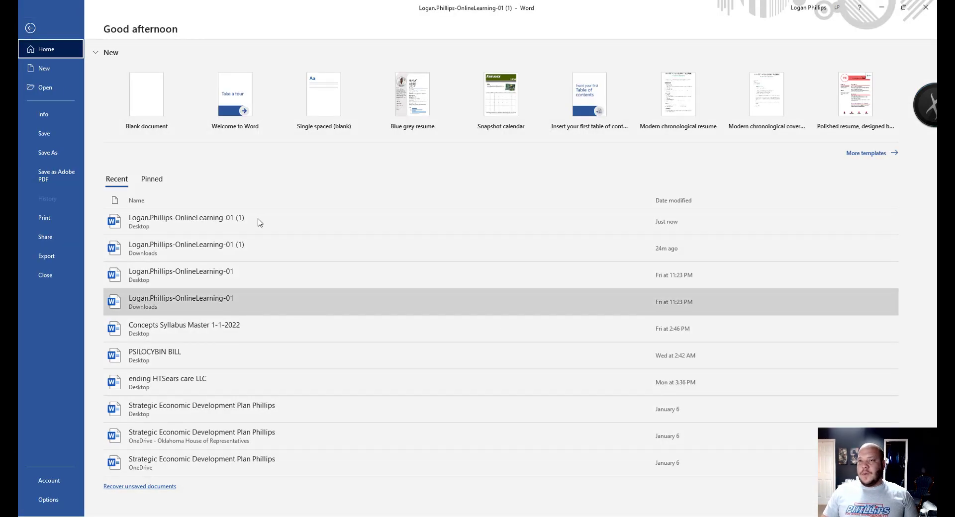
click(53, 118)
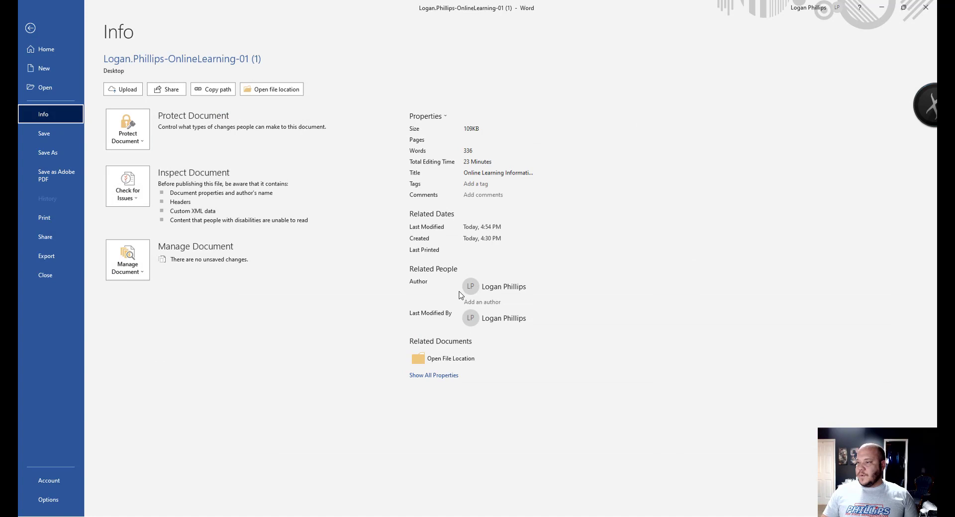
click(442, 379)
click(492, 367)
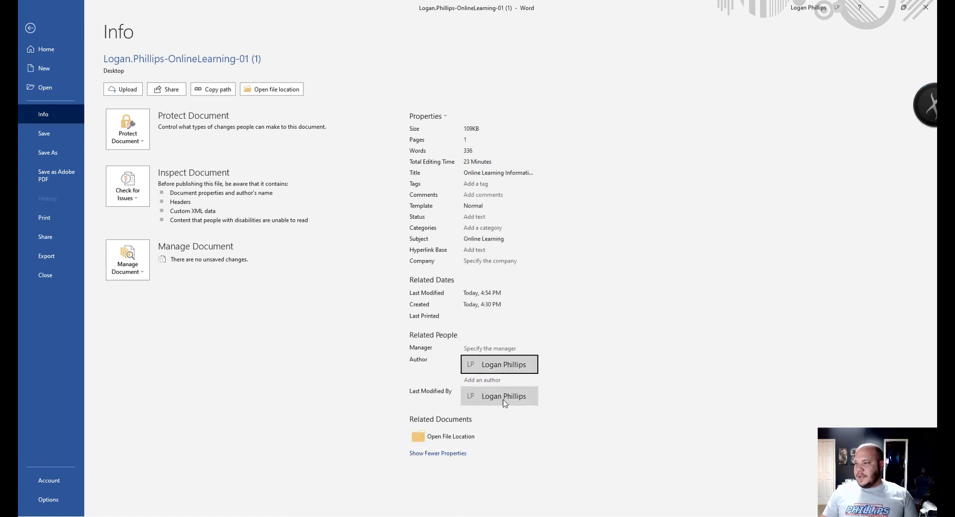
click(493, 380)
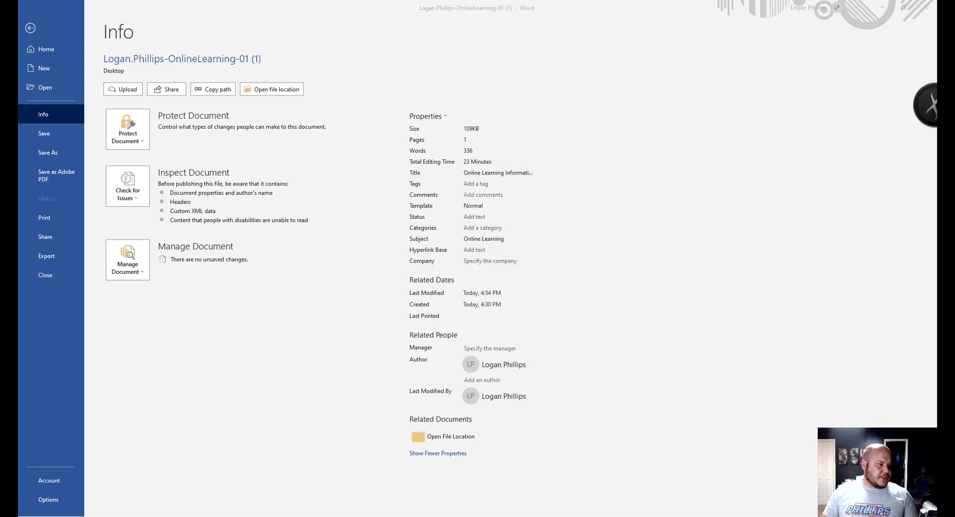
key(alt+Tab)
key(alt+Tab)
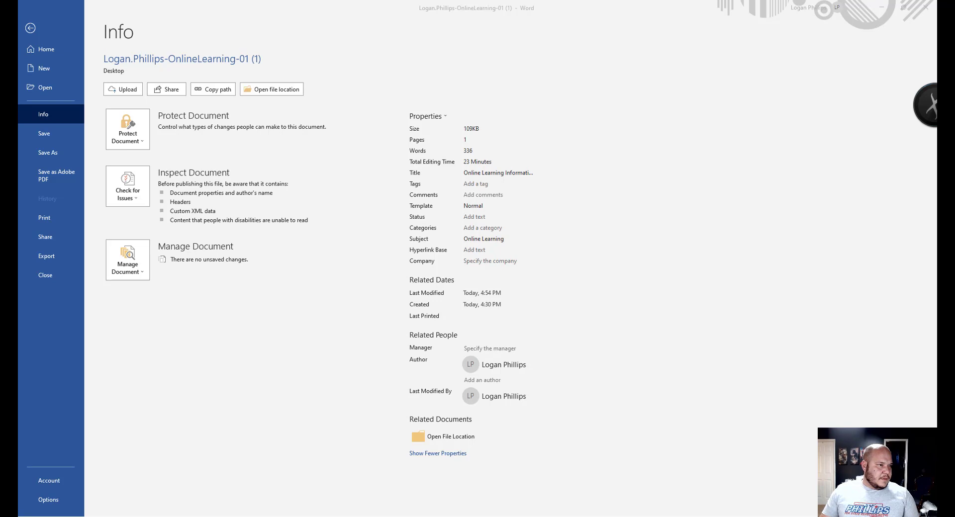
- Add the student name the assignment requires as a new author on the Info page
click(528, 374)
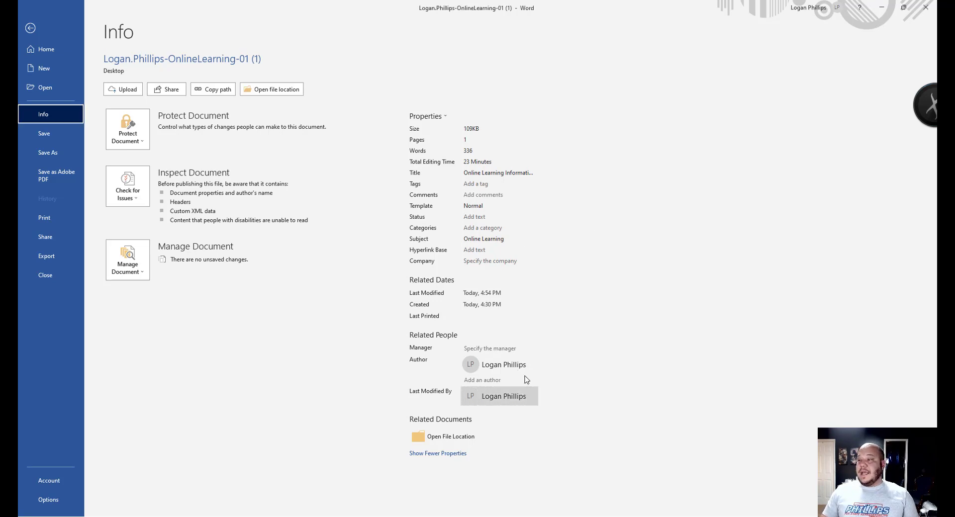
click(501, 367)
click(503, 350)
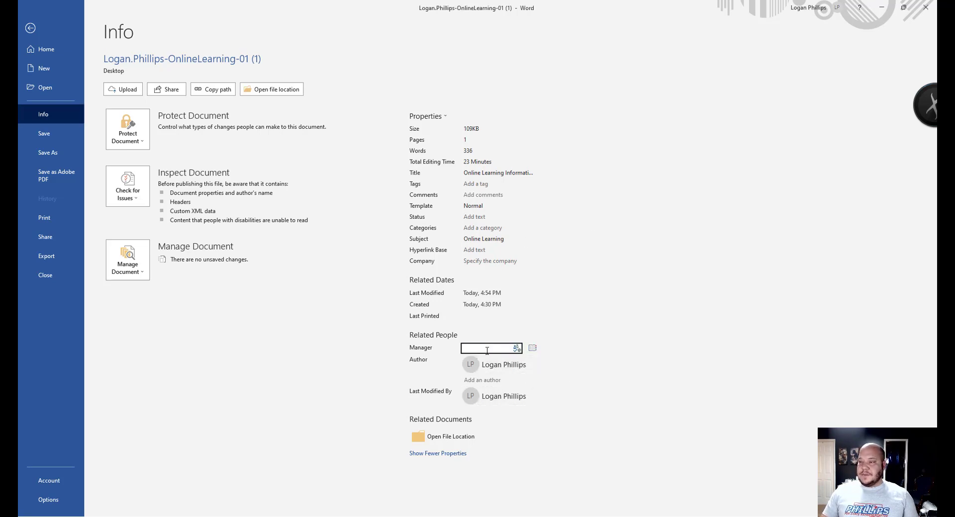
click(493, 381)
text(Tanesha)
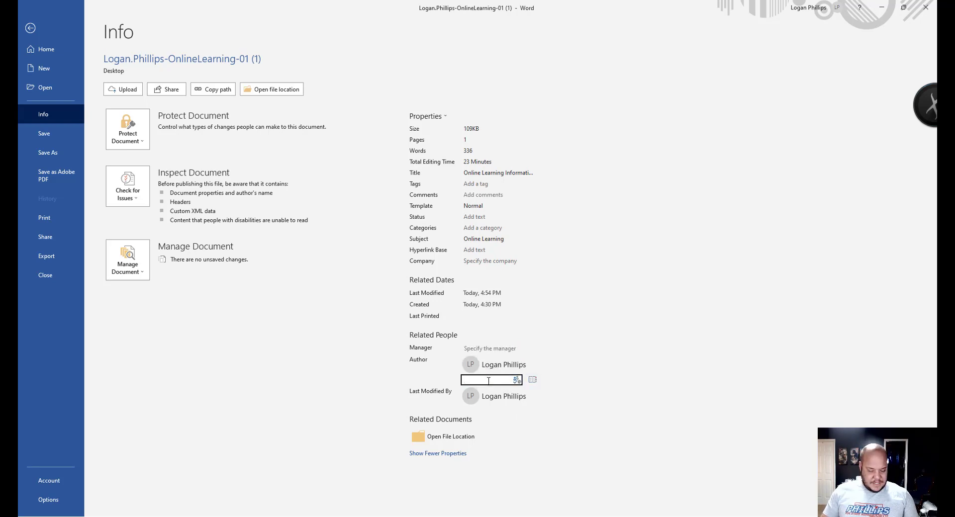
text( M)
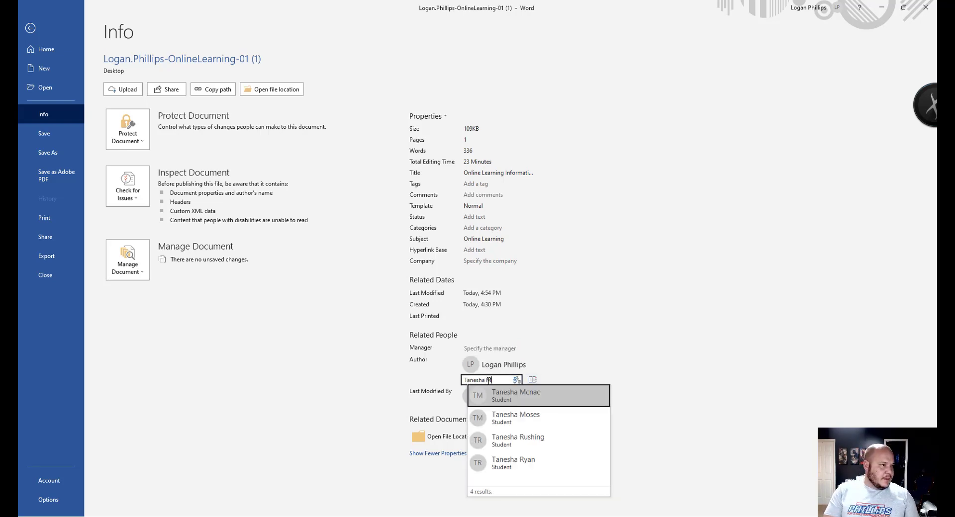
text(onris)
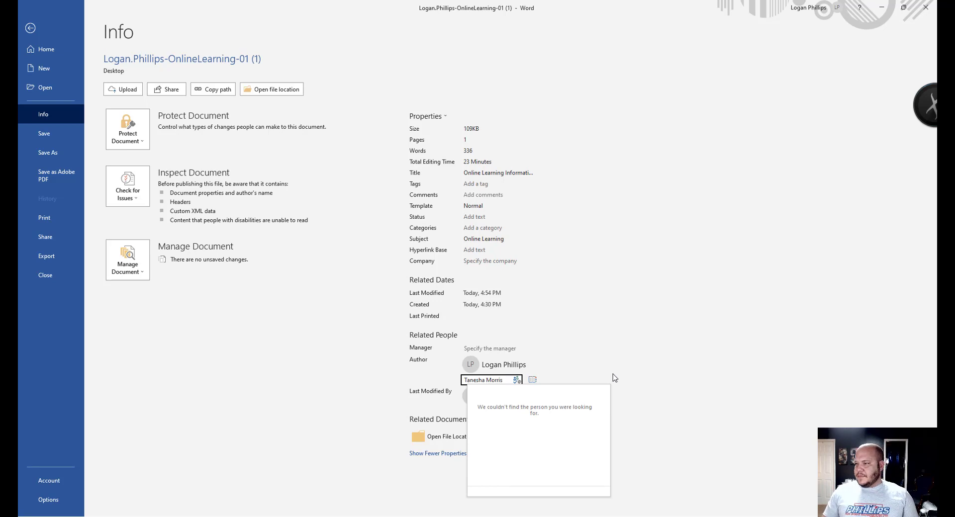
key(Return)
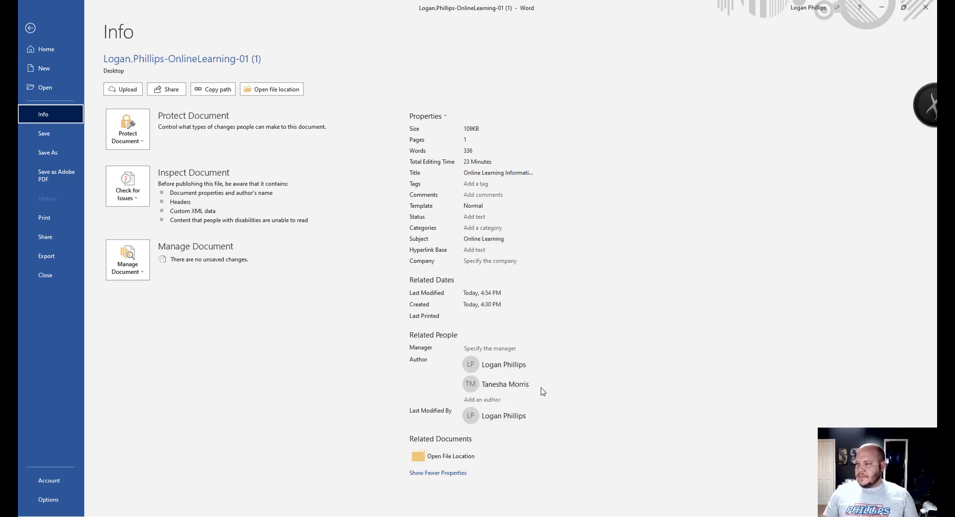
- Remove the original author with Remove Person, then save the handout
click(515, 366)
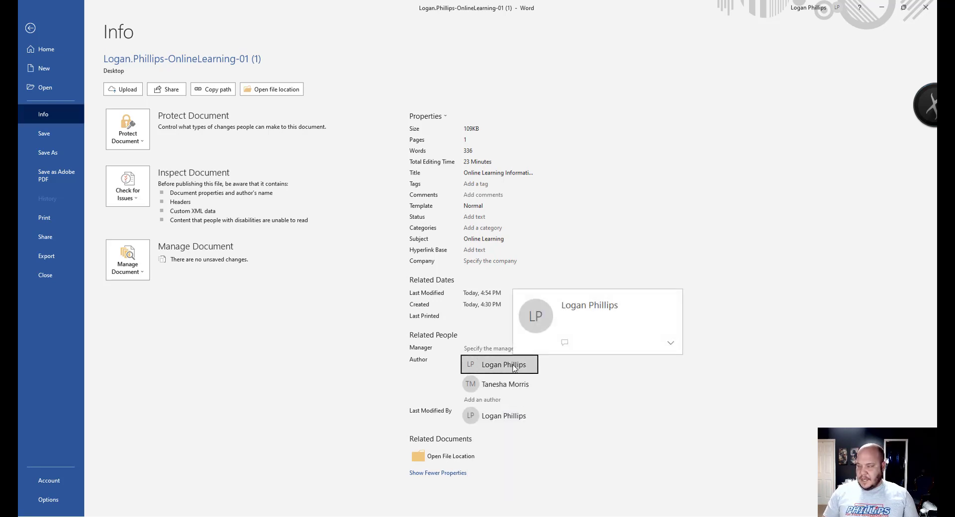
right_click(501, 368)
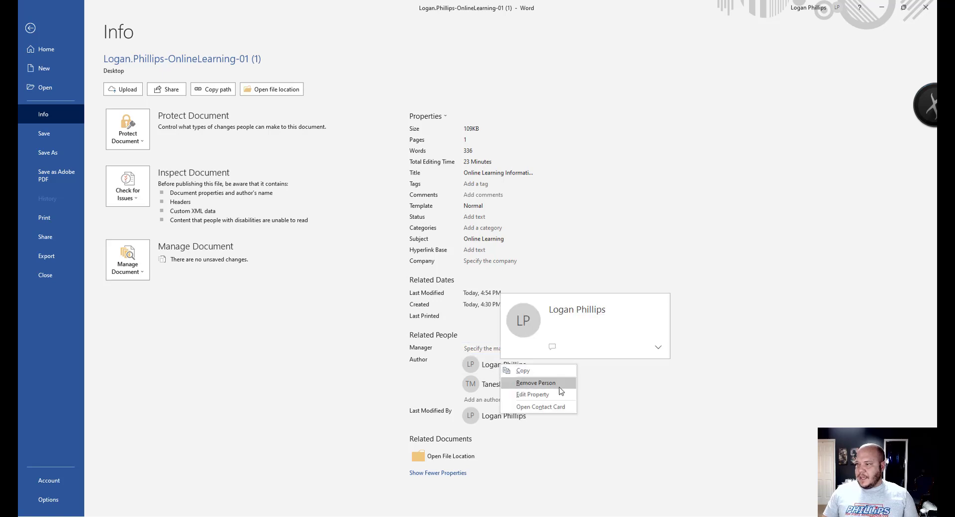
click(536, 383)
click(641, 416)
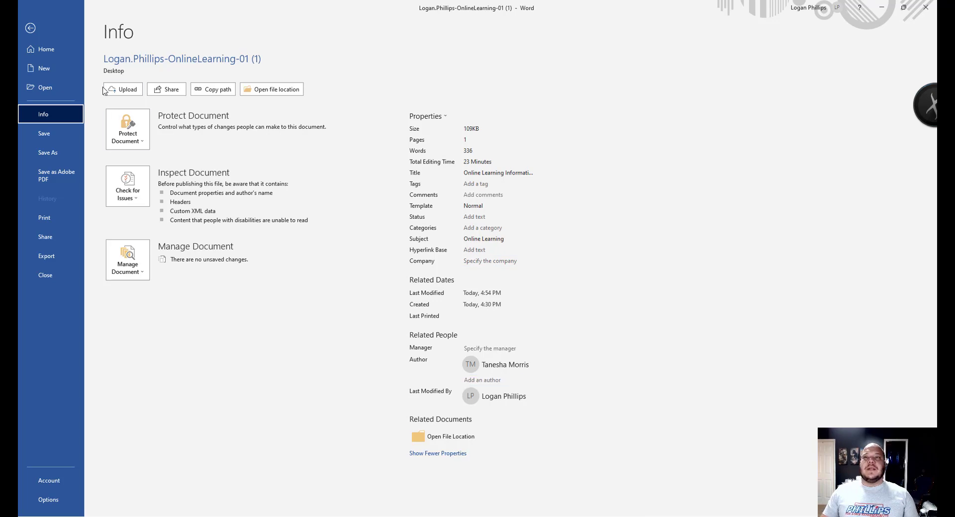
click(62, 135)
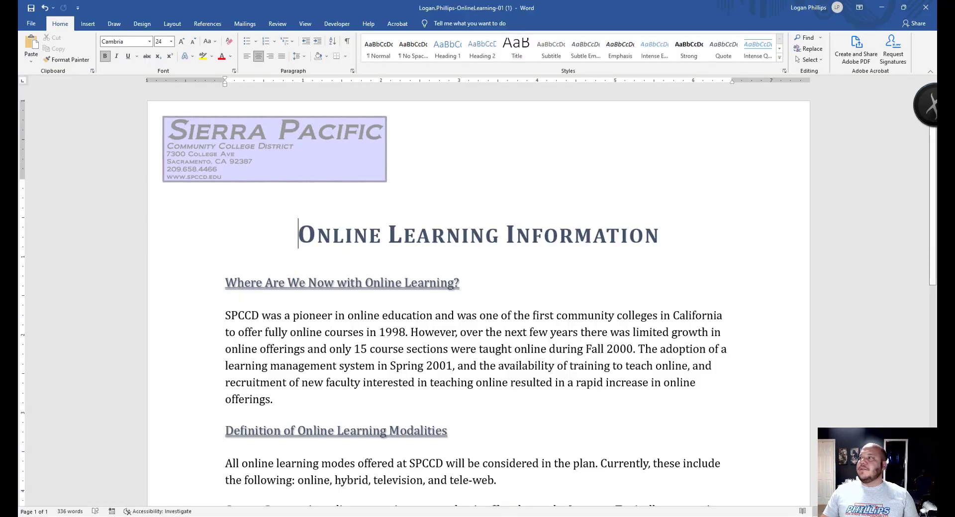
- Close the finished handout in Word and return to the SIMnet assignment in Chrome
click(926, 7)
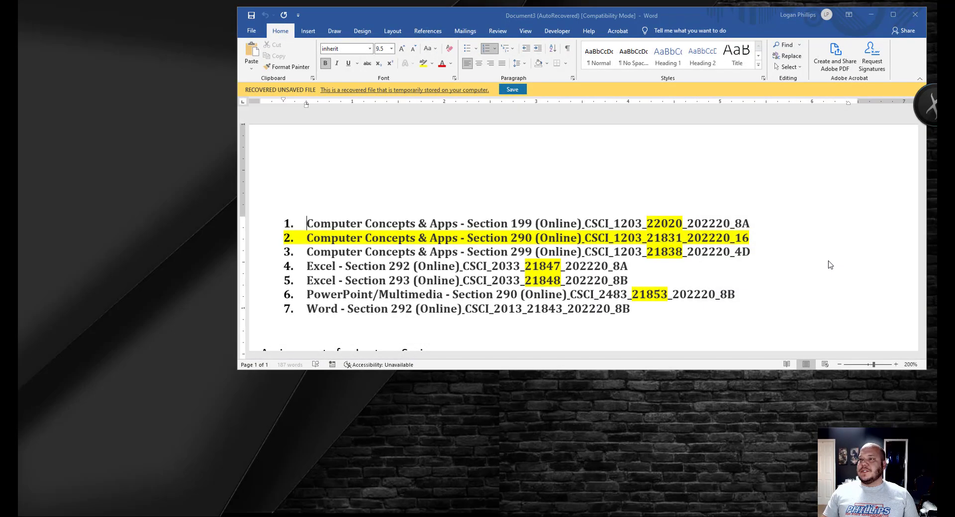
click(871, 15)
key(alt+Tab)
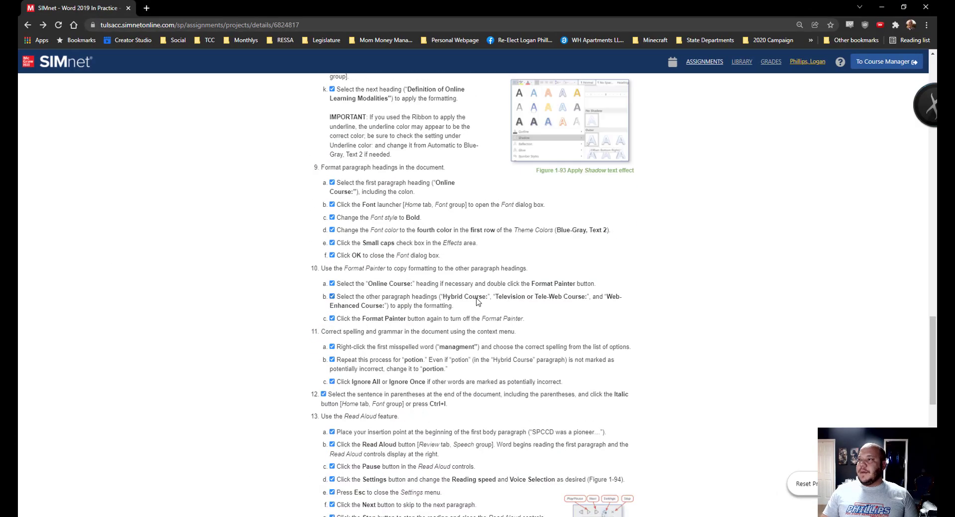
scroll(485, 274, up, 20)
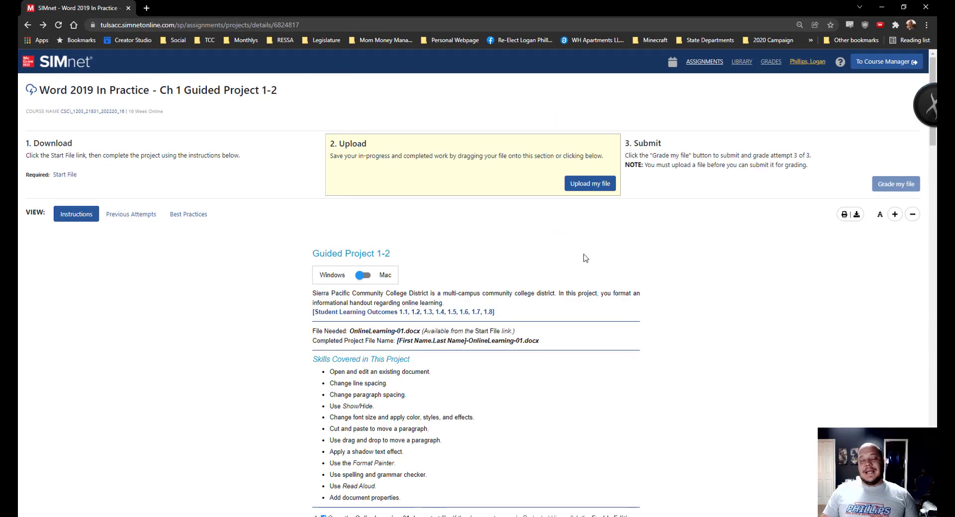
- Upload the updated OnlineLearning .docx file and submit it for grading
click(593, 184)
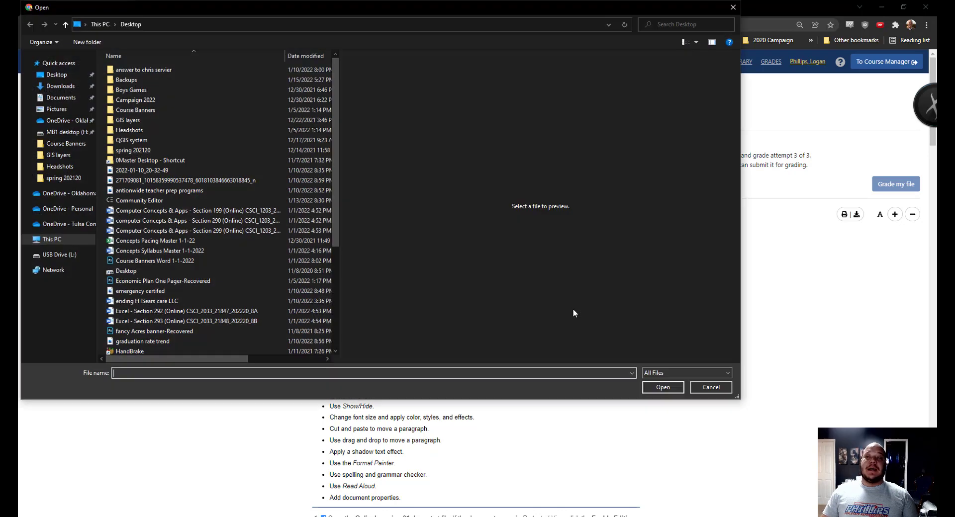
scroll(255, 260, down, 5)
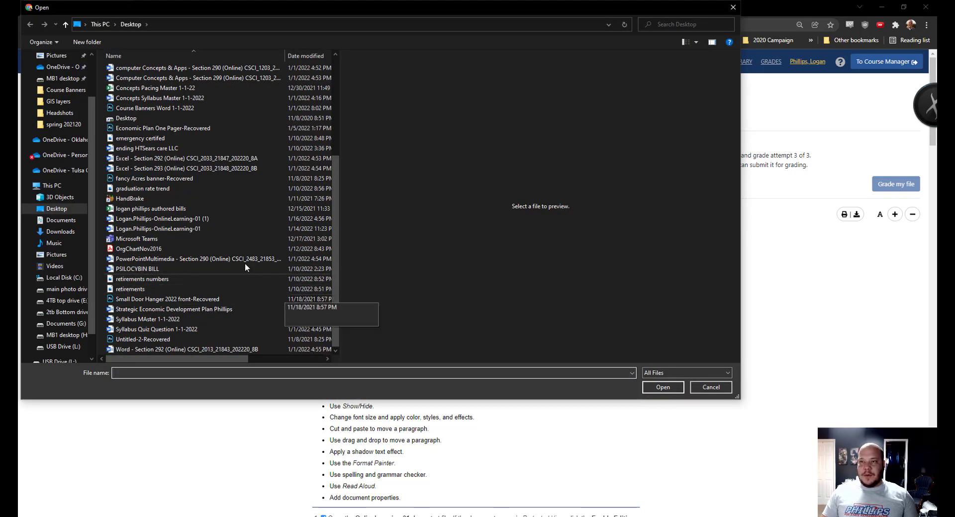
click(239, 219)
scroll(487, 352, down, 5)
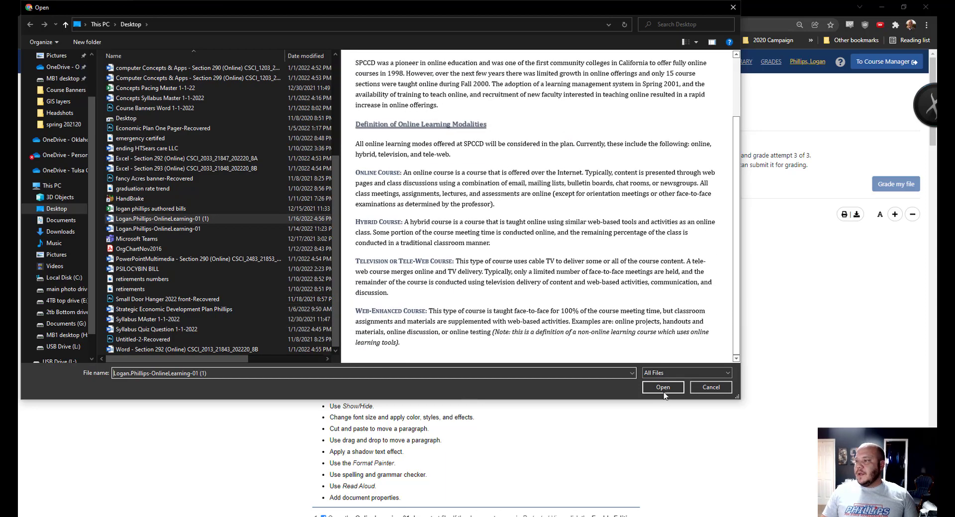
click(663, 388)
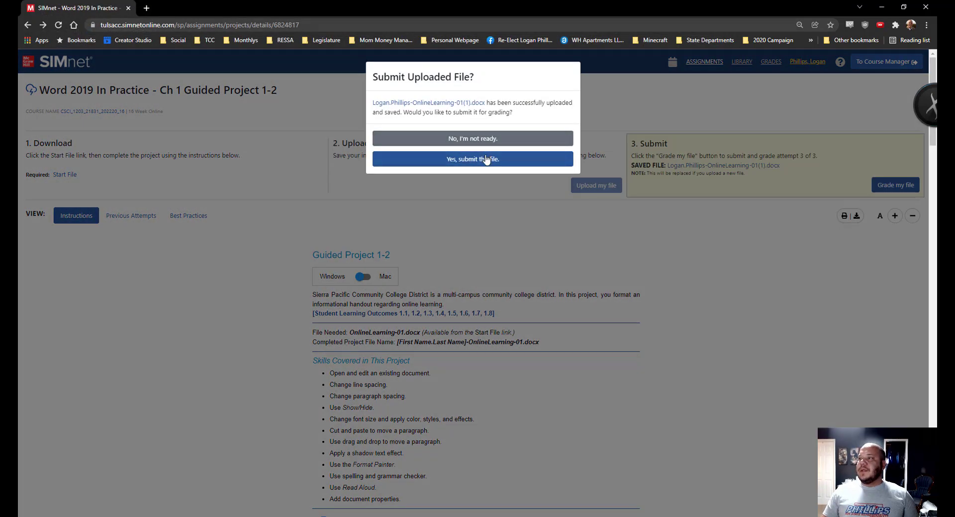
click(486, 158)
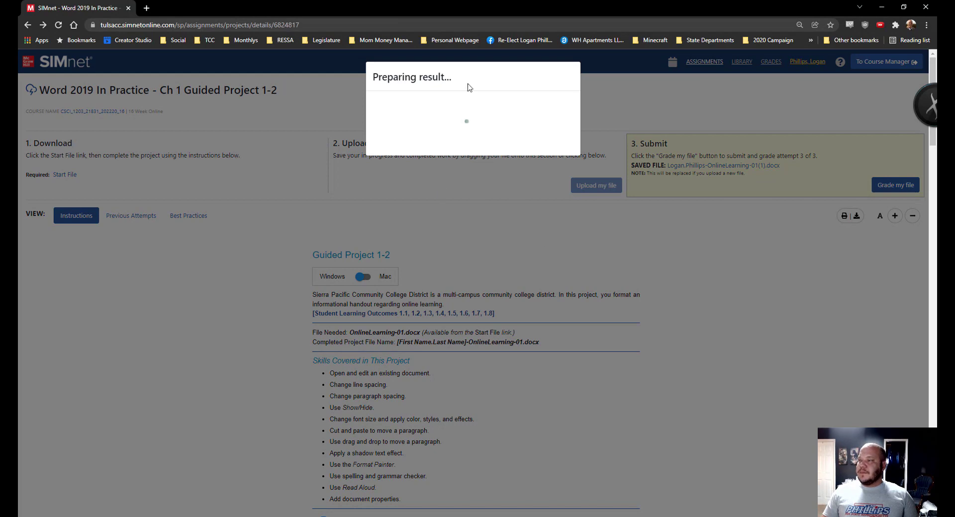